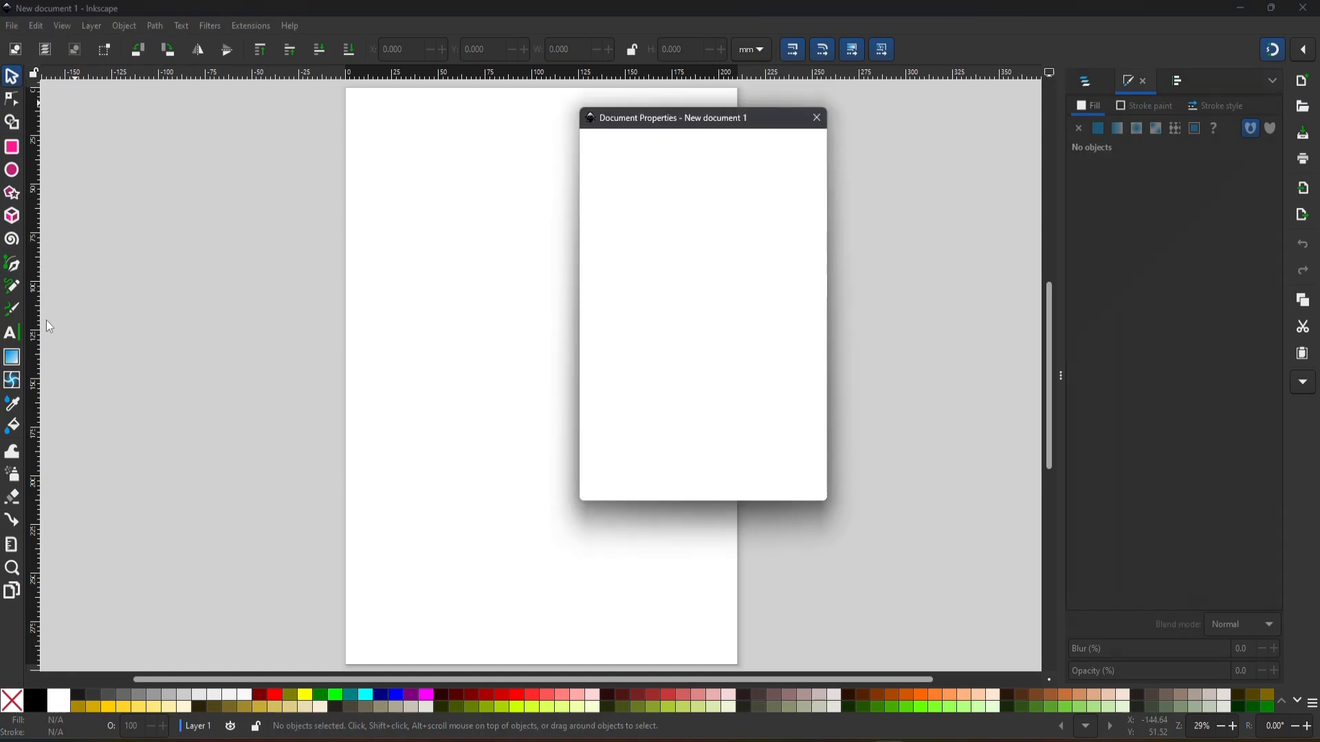
Set both the page format units and the display units of the document to inches.
left_click(719, 213)
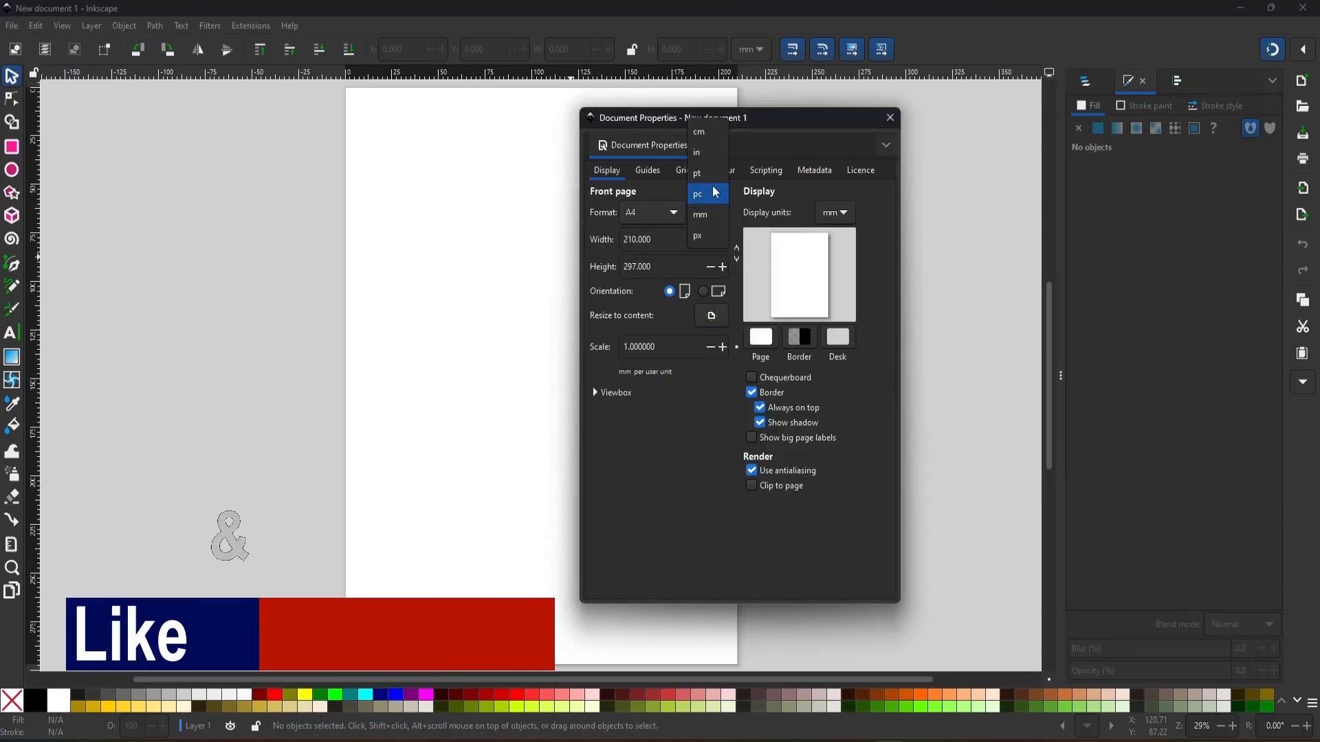
left_click(704, 150)
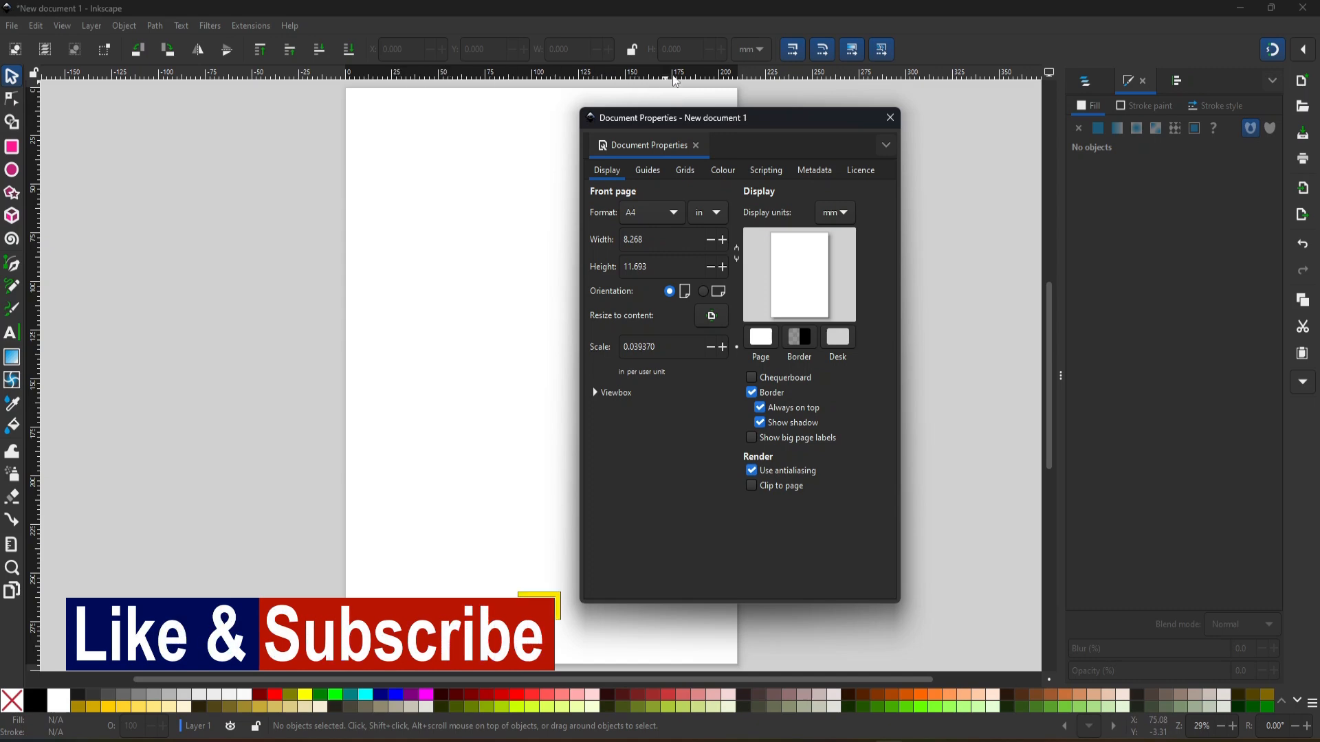
left_click(844, 214)
left_click(827, 151)
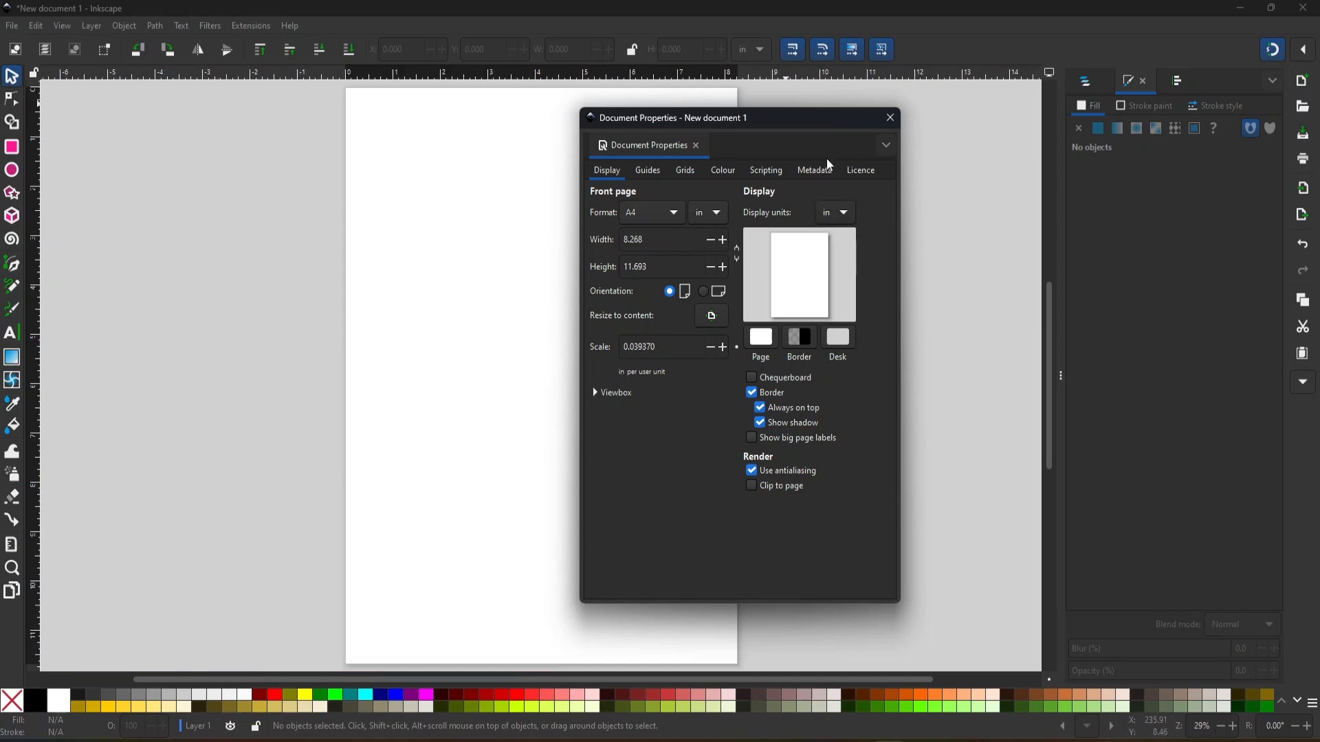
Set the page size to 3.75 in wide and 2.25 in high.
left_click_drag(714, 128, 791, 145)
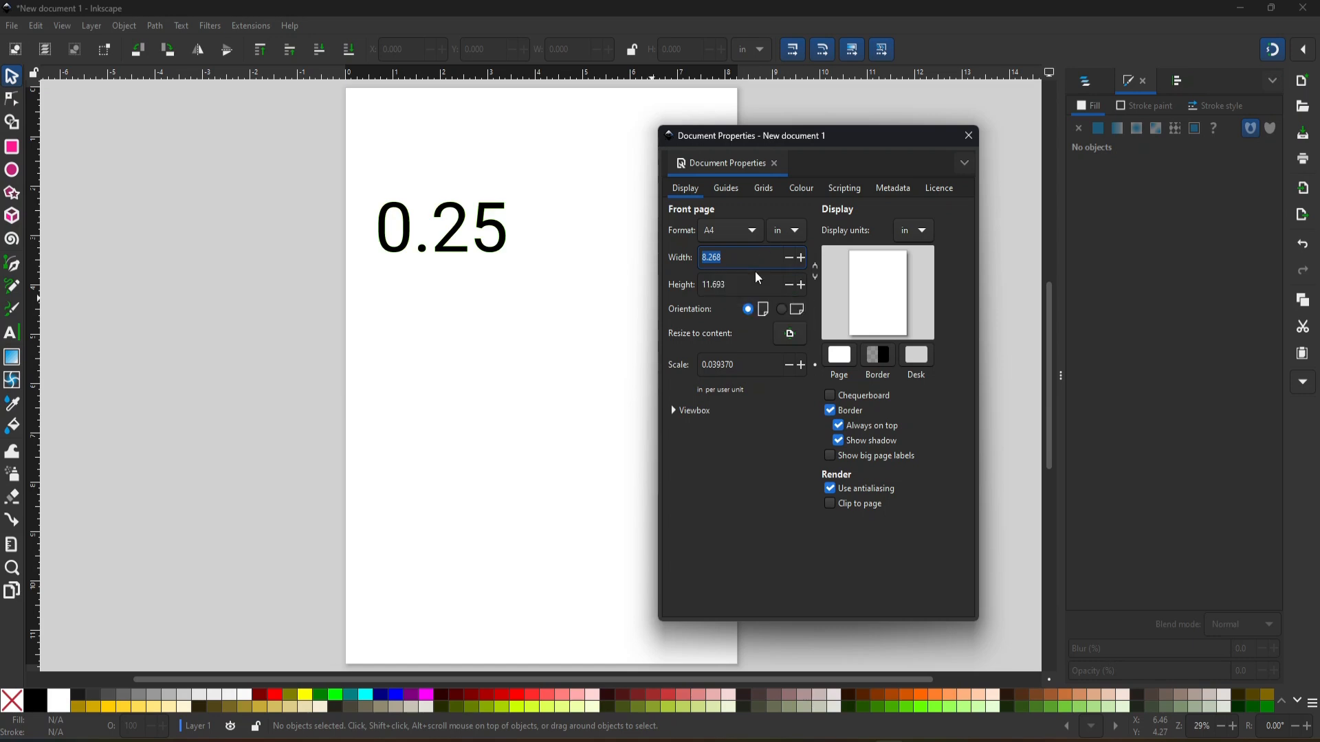
type("3.75")
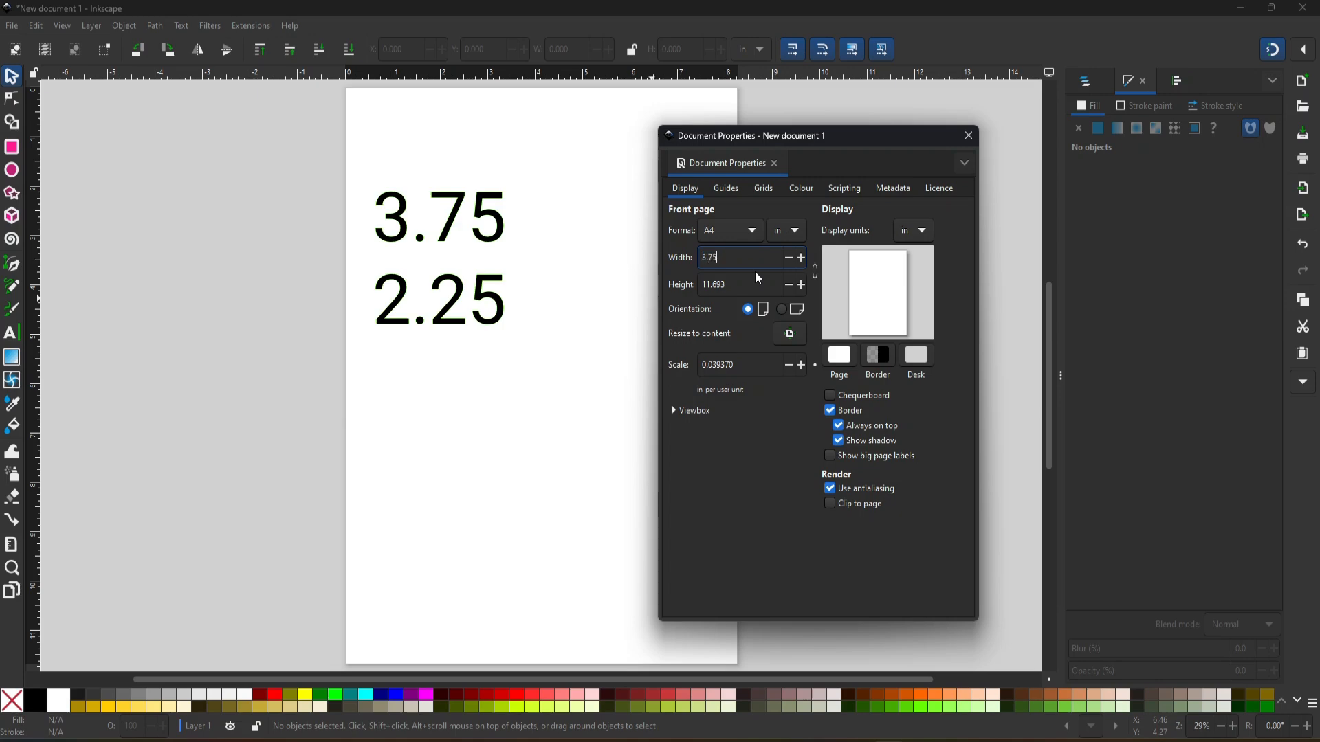
key("Tab")
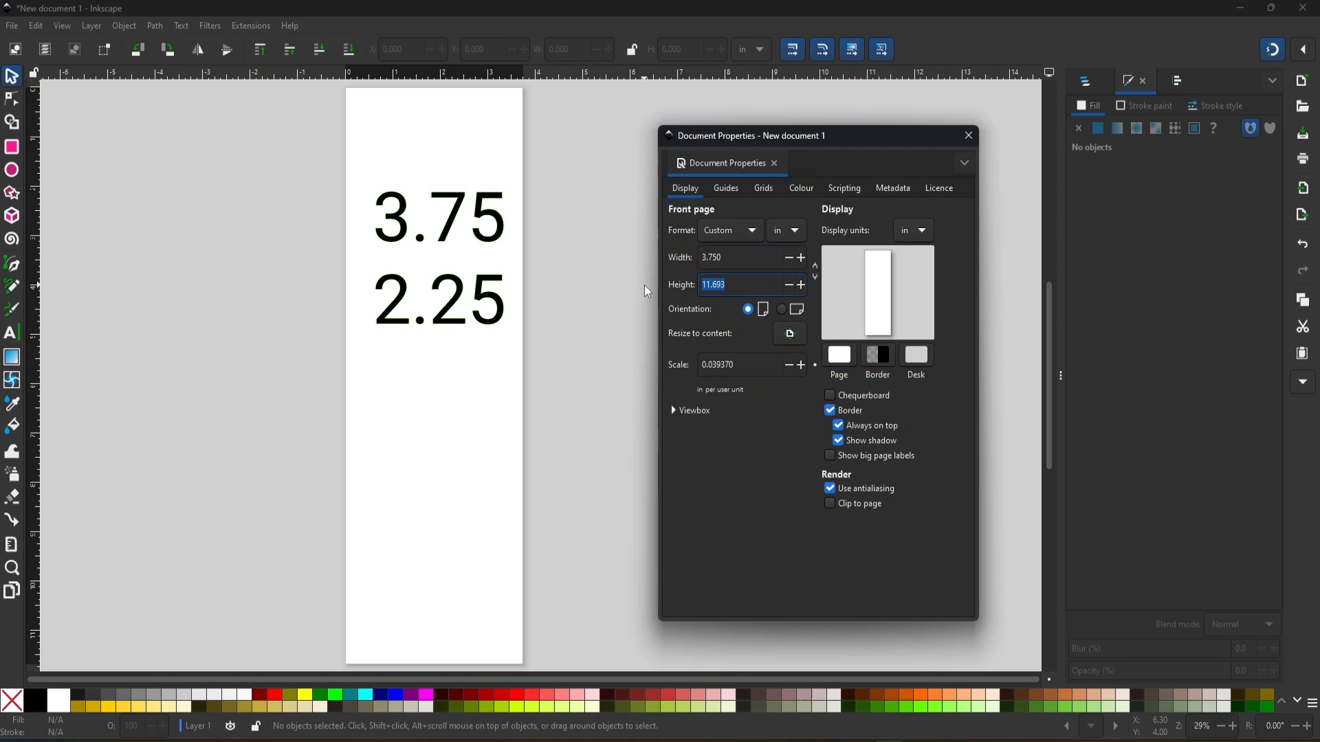
type("2.25")
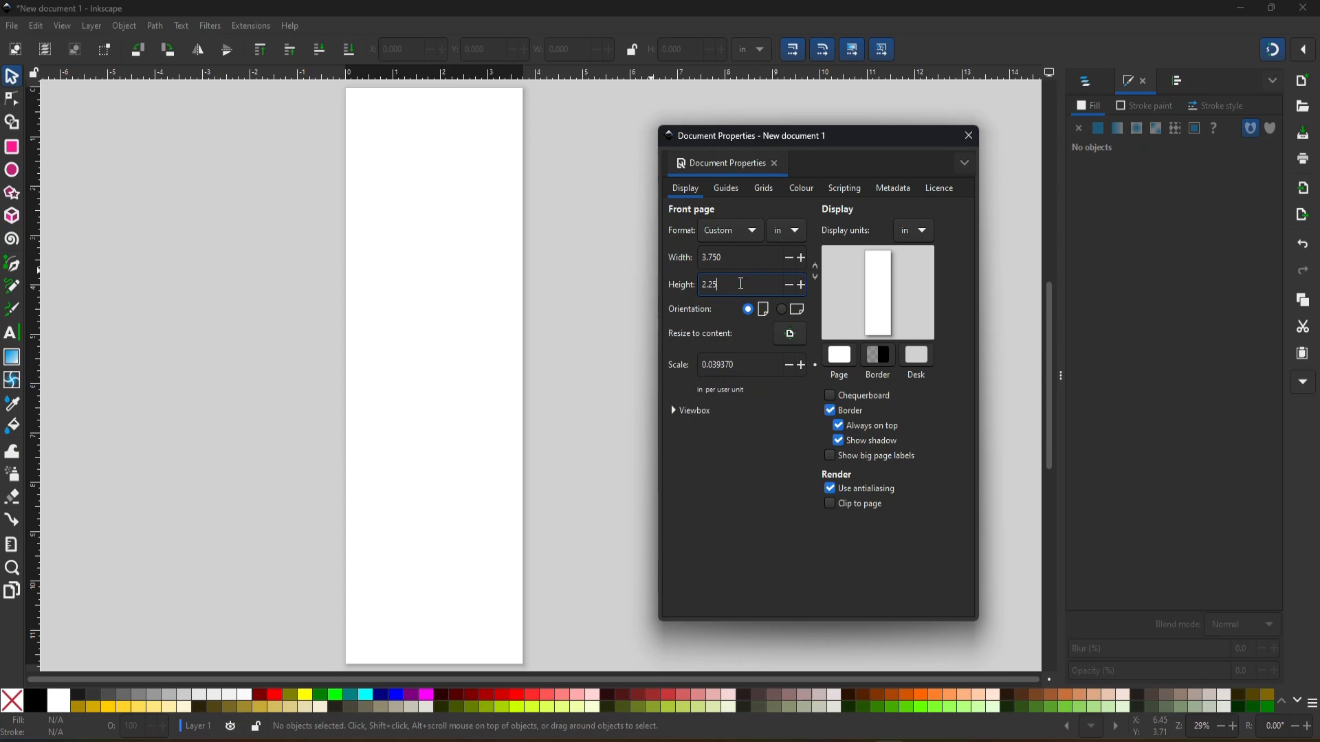
key("Return")
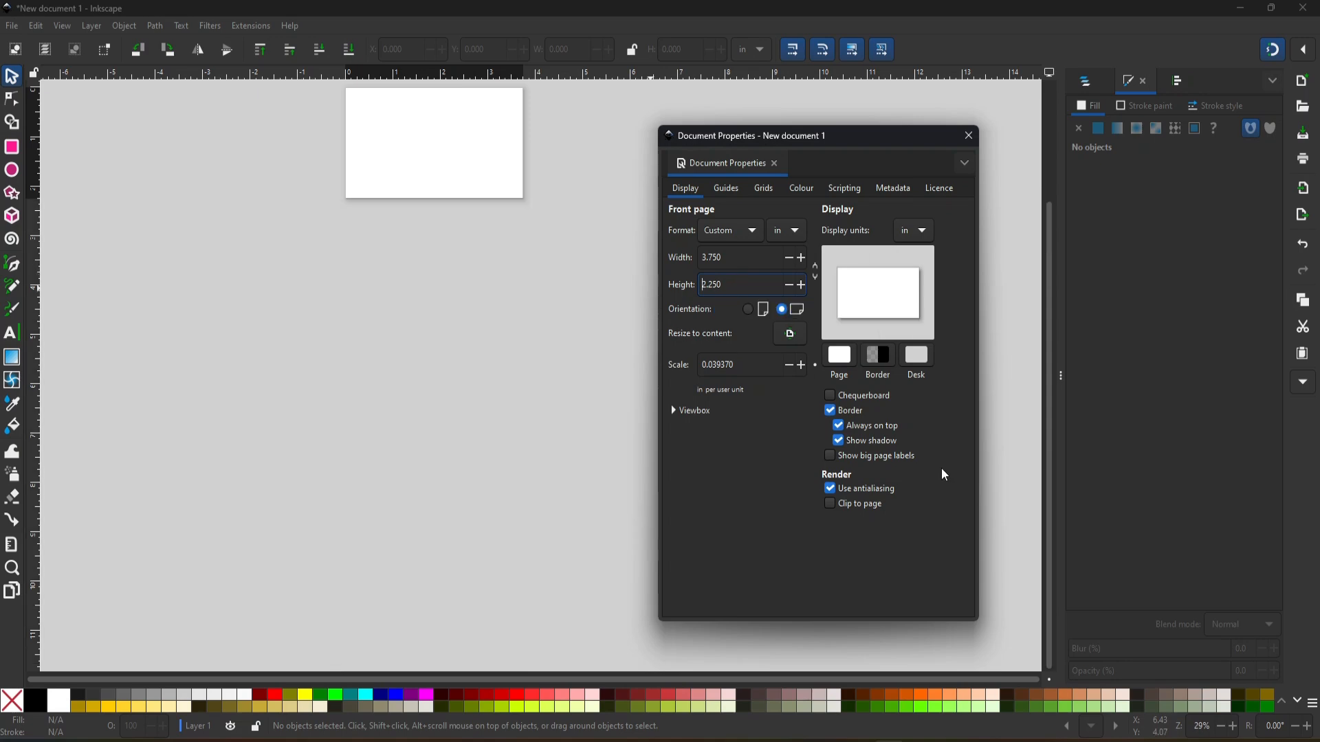
Turn off the page shadow while keeping the page border, and close the document properties.
left_click(839, 441)
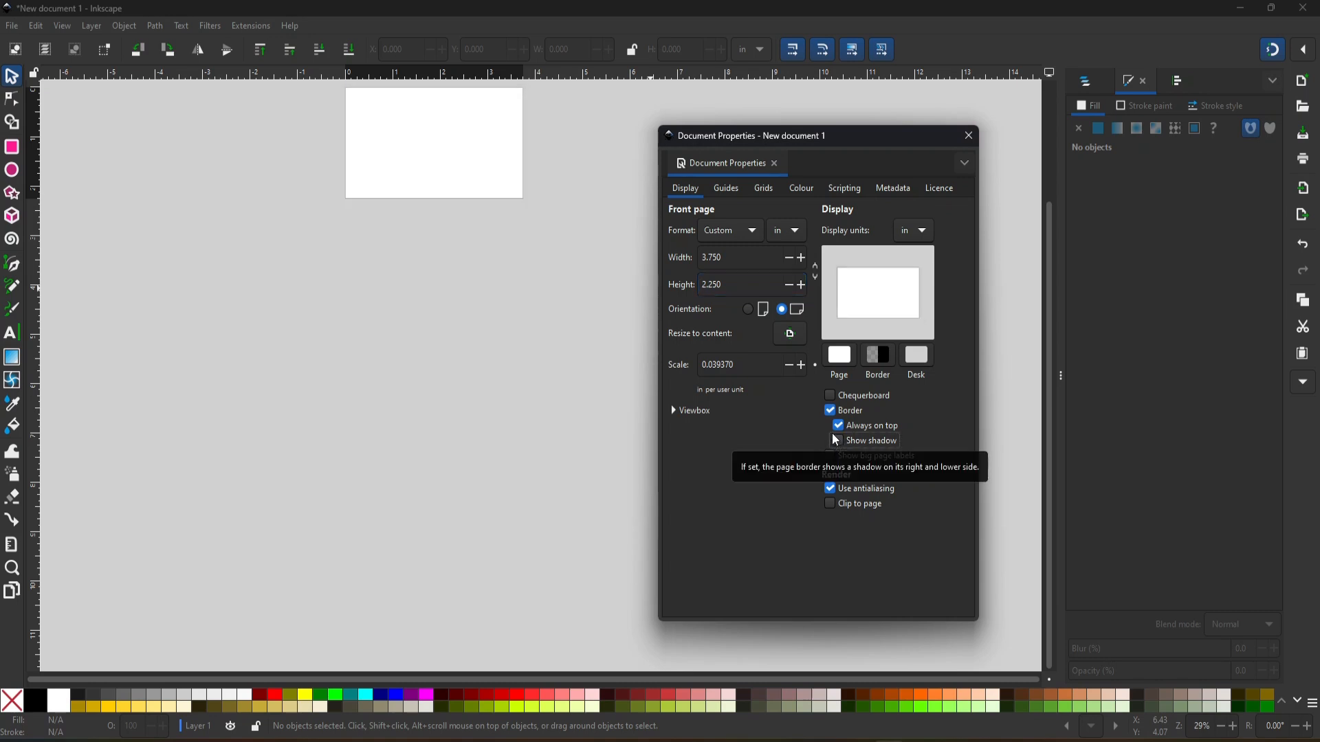
left_click(829, 412)
left_click(829, 413)
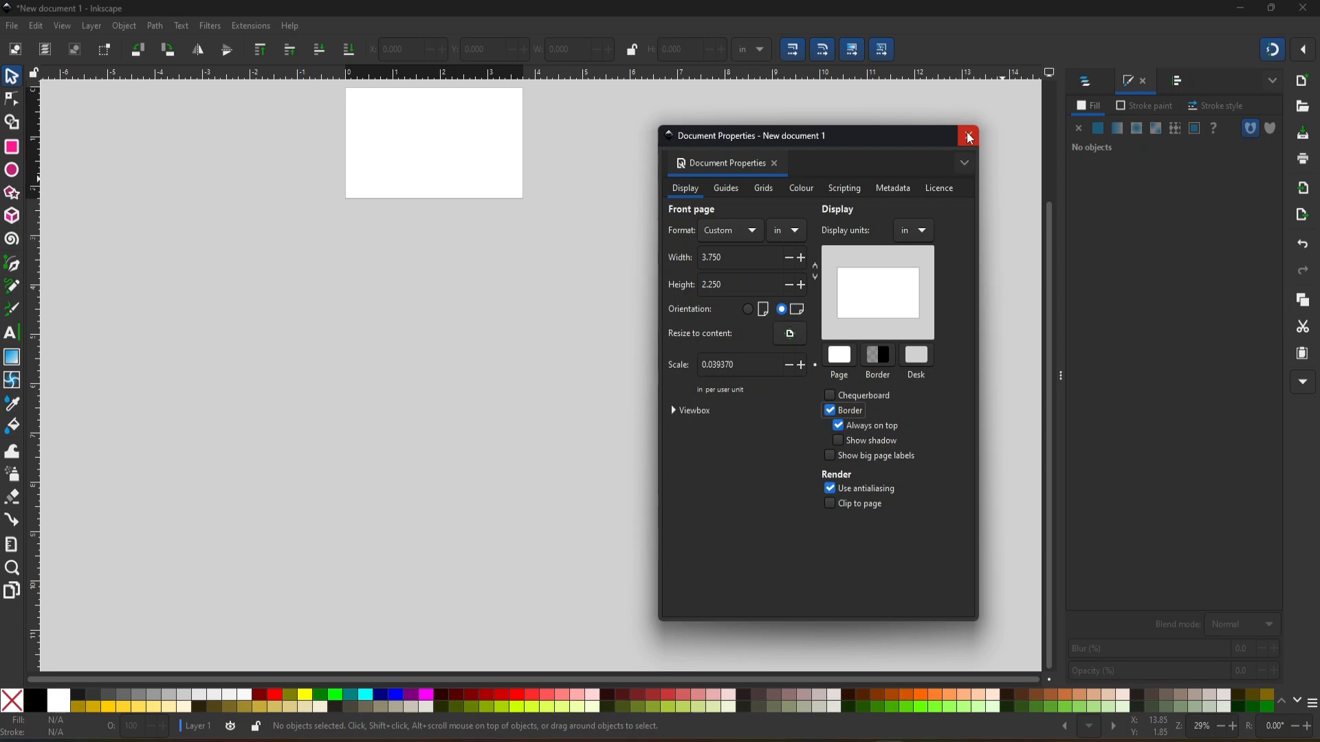
left_click(838, 440)
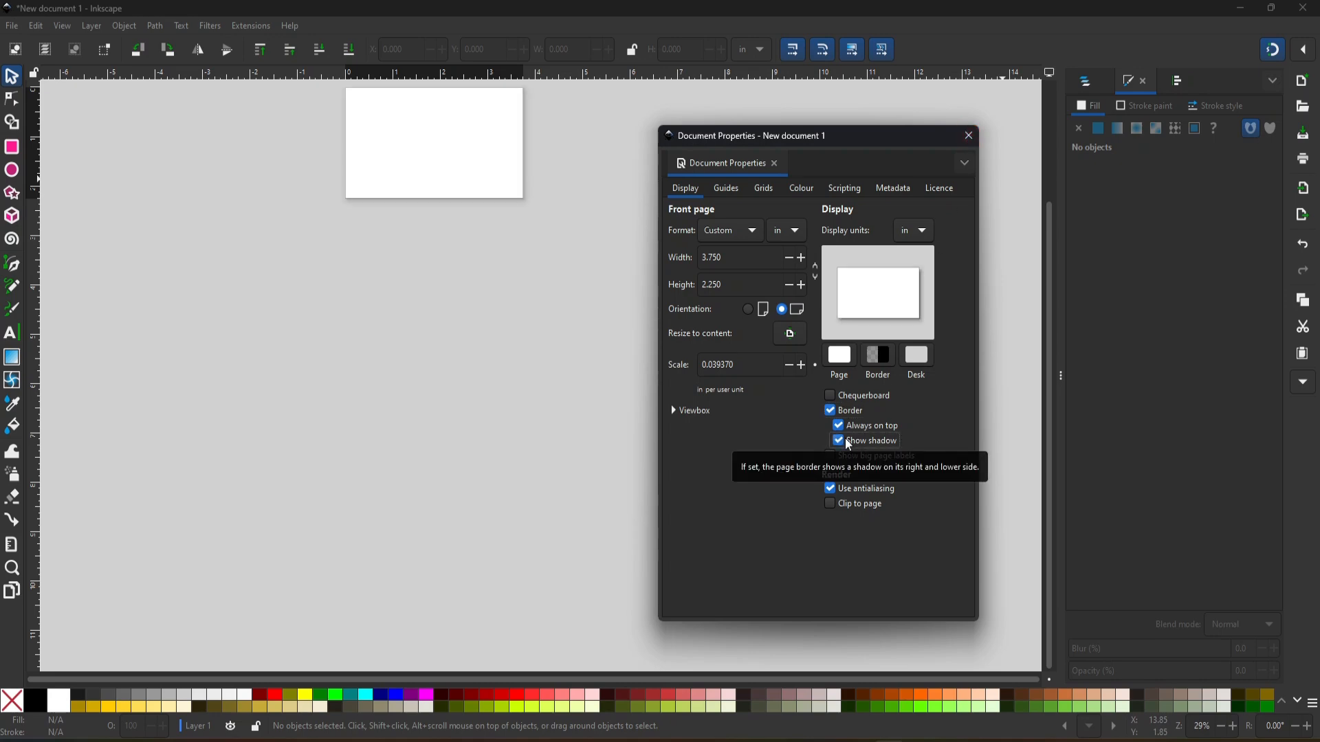
left_click(838, 441)
left_click(968, 135)
key("1")
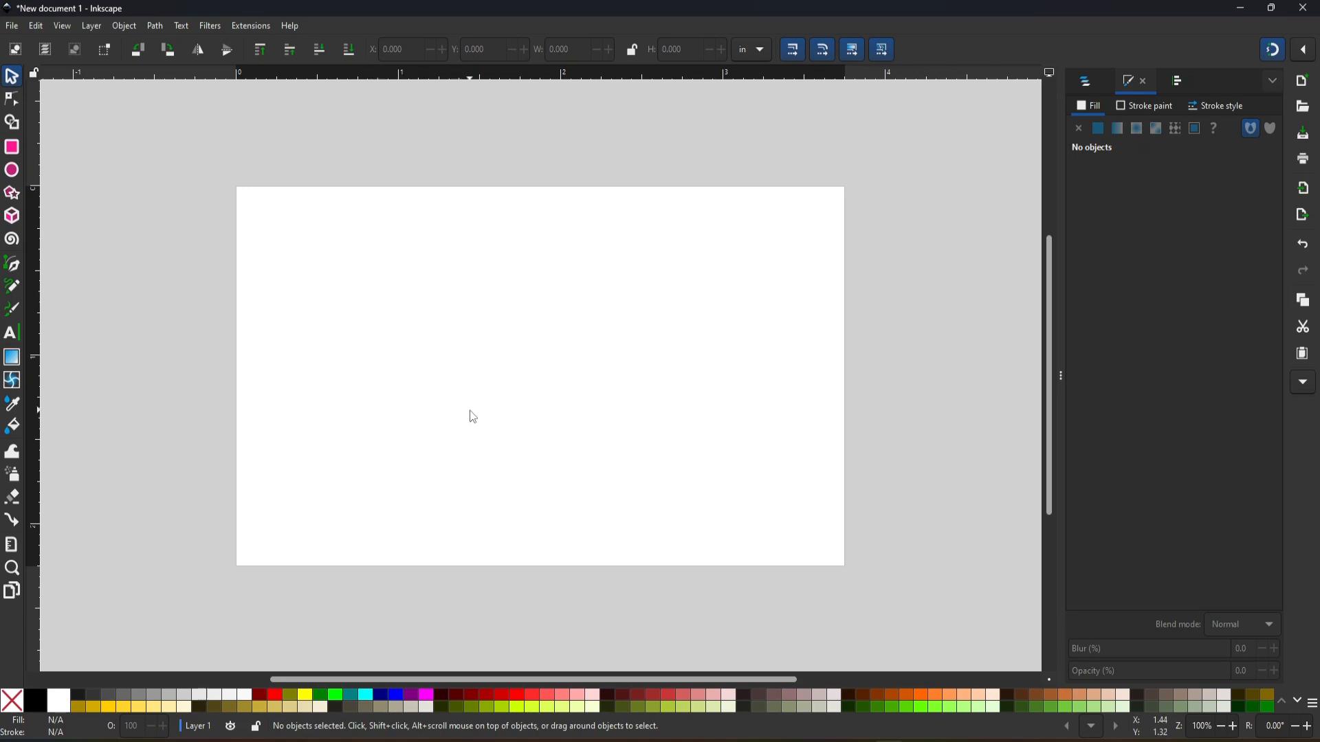
key("F12")
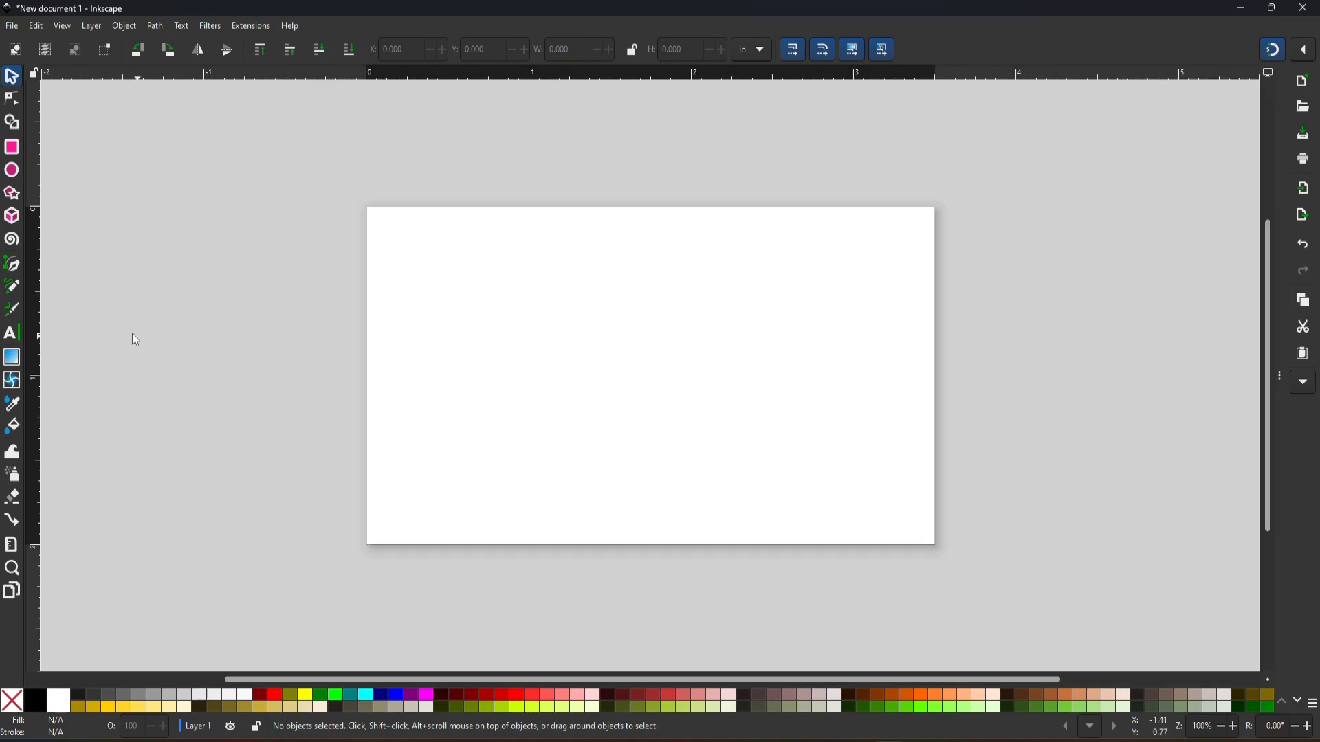
left_click(12, 153)
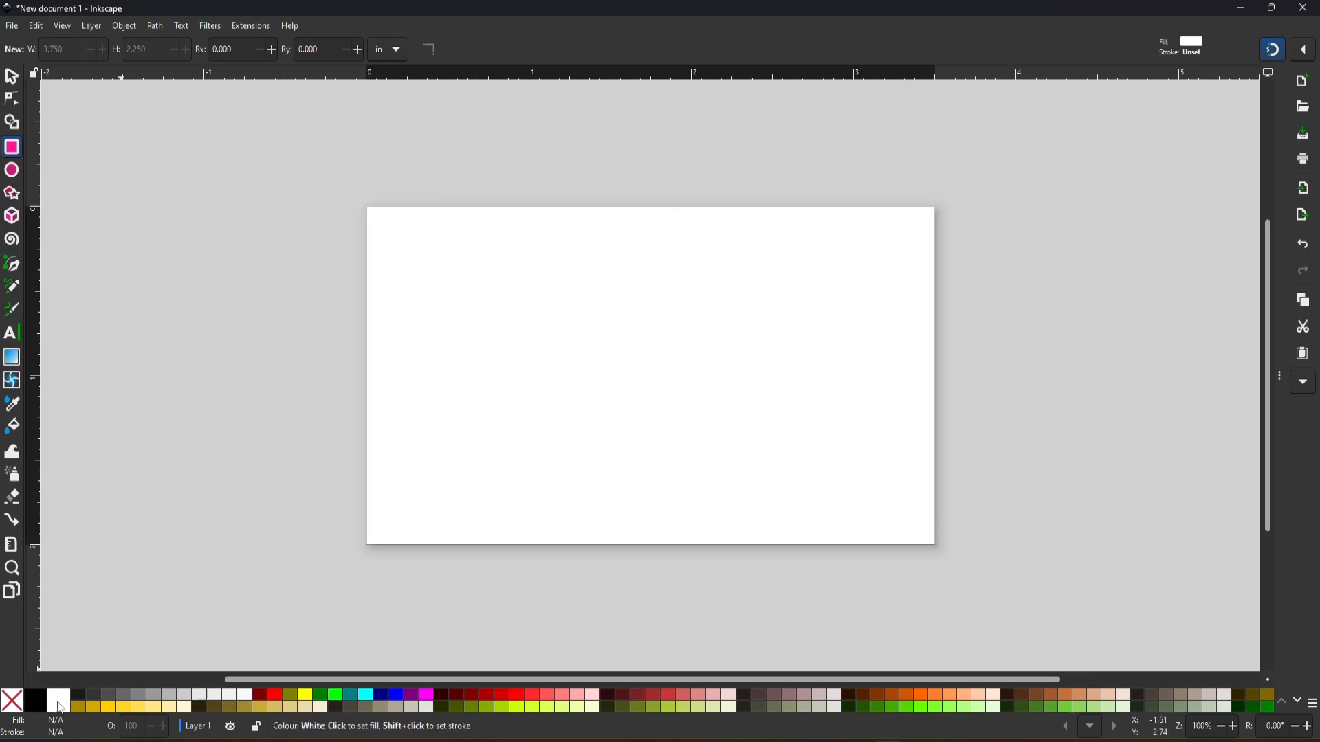
left_click_drag(366, 207, 447, 262)
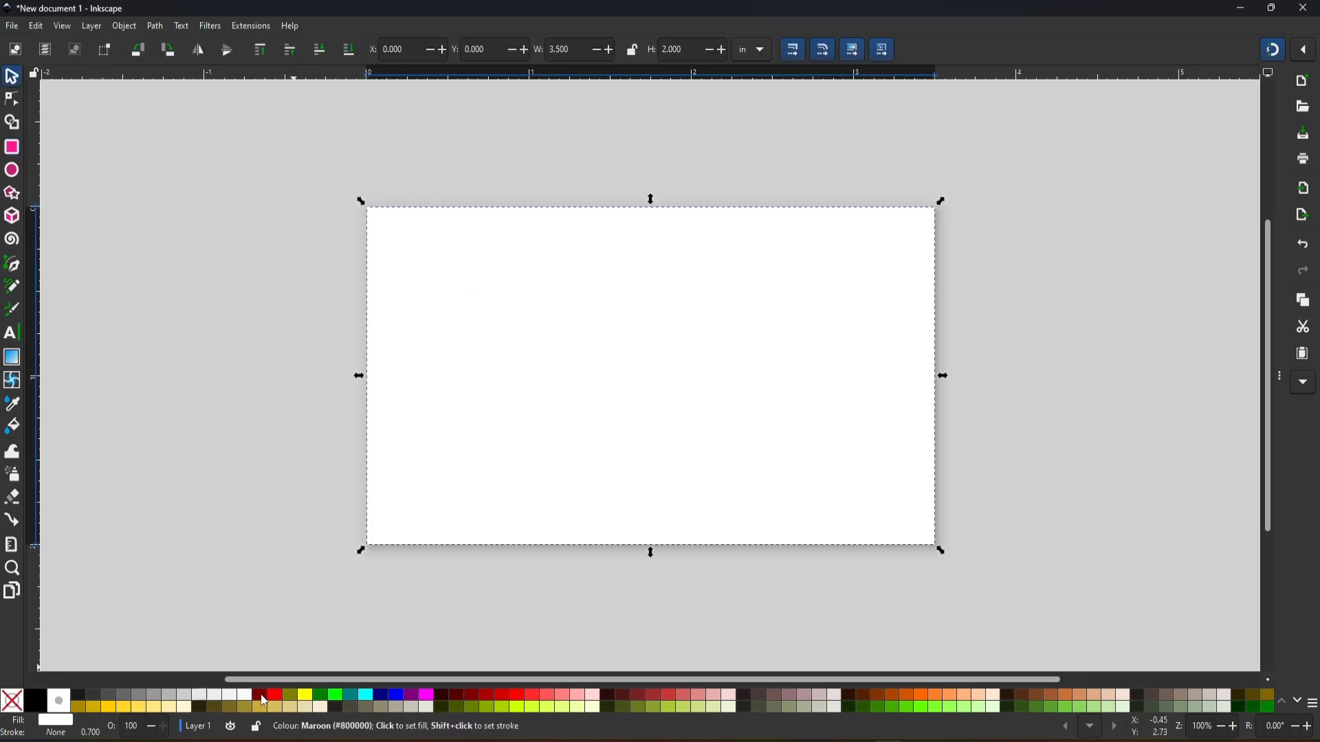
left_click(260, 695)
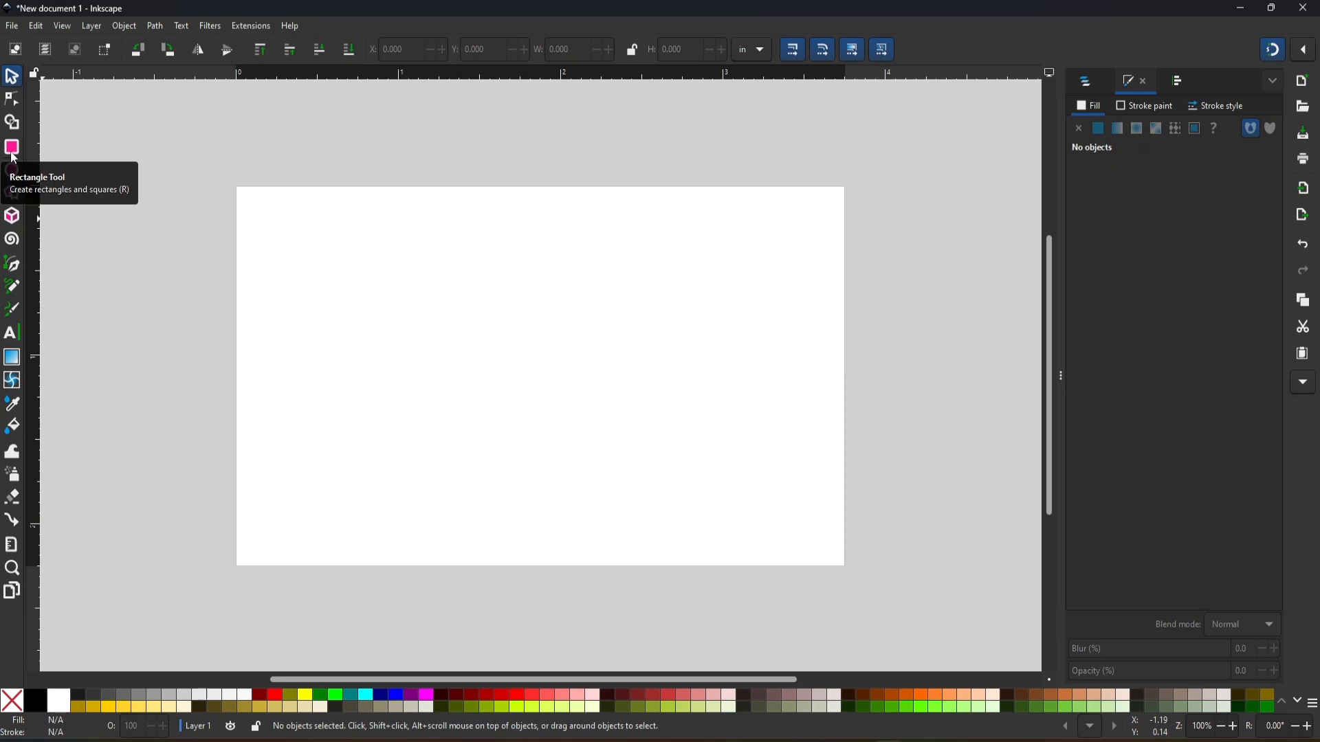
Draw a cyan rectangle with no stroke, about 1.79 by 1.11 in, on the page.
left_click(12, 147)
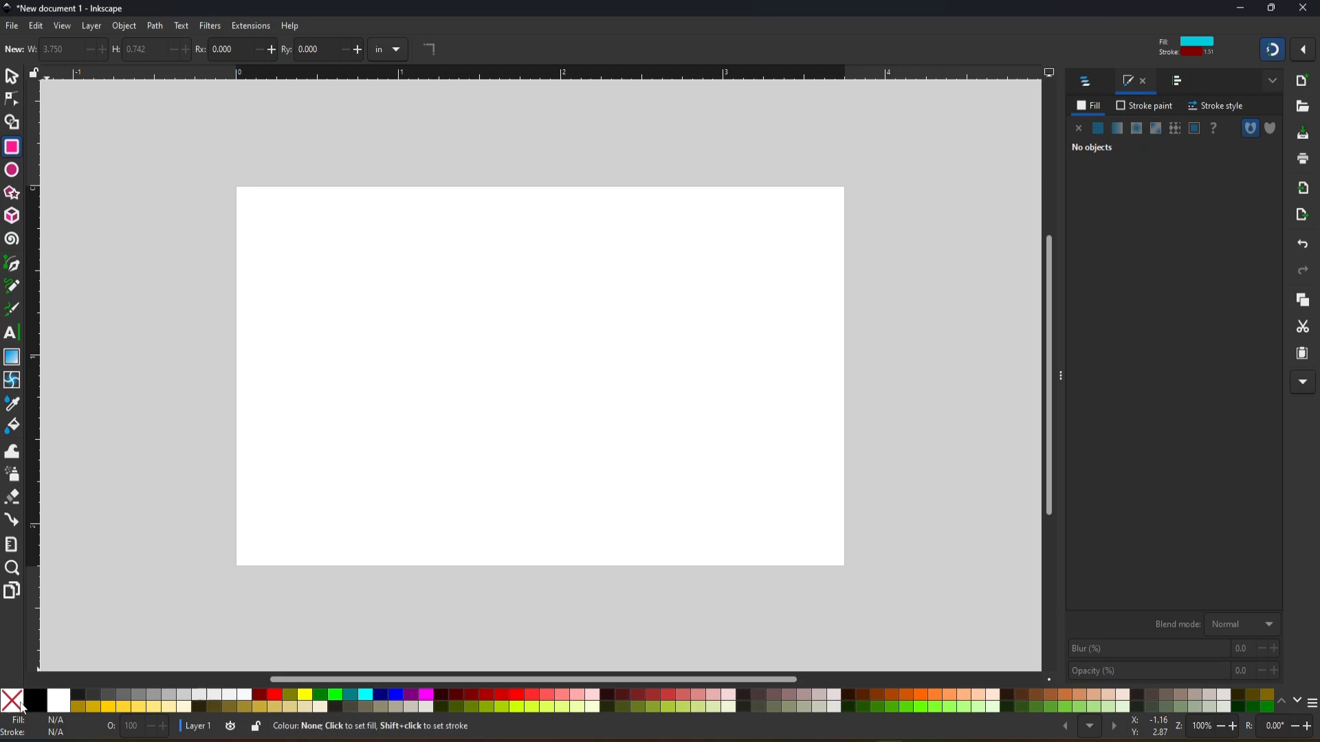
left_click(17, 704, "shift")
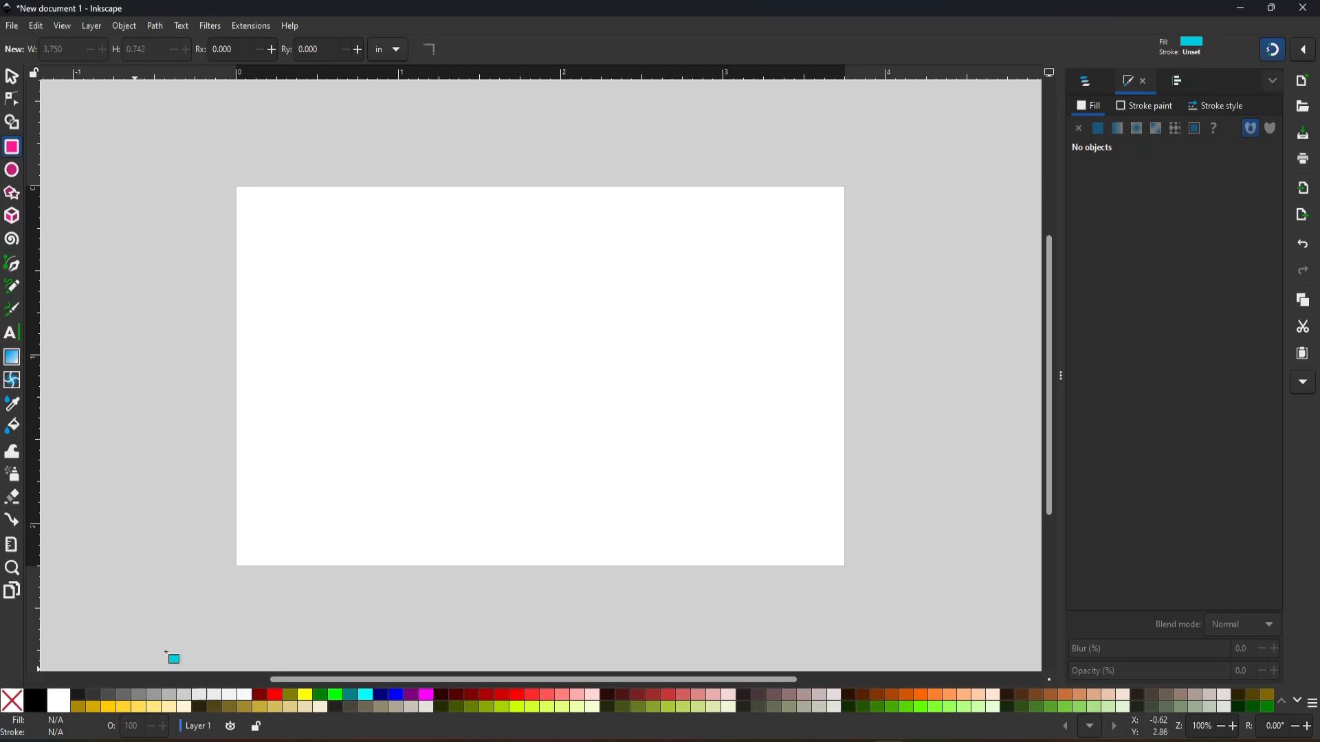
left_click_drag(340, 244, 632, 431)
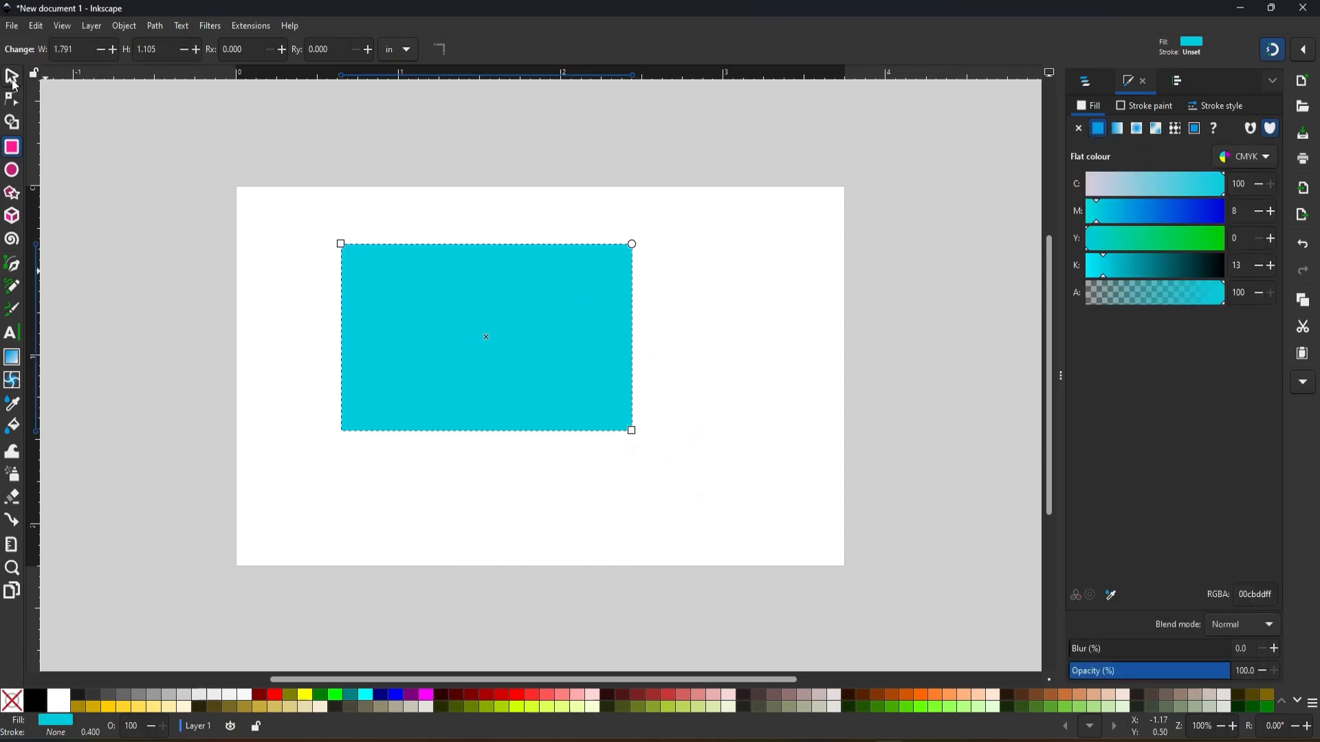
Resize the cyan rectangle to 3.5 in wide and 2 in high.
left_click(12, 78)
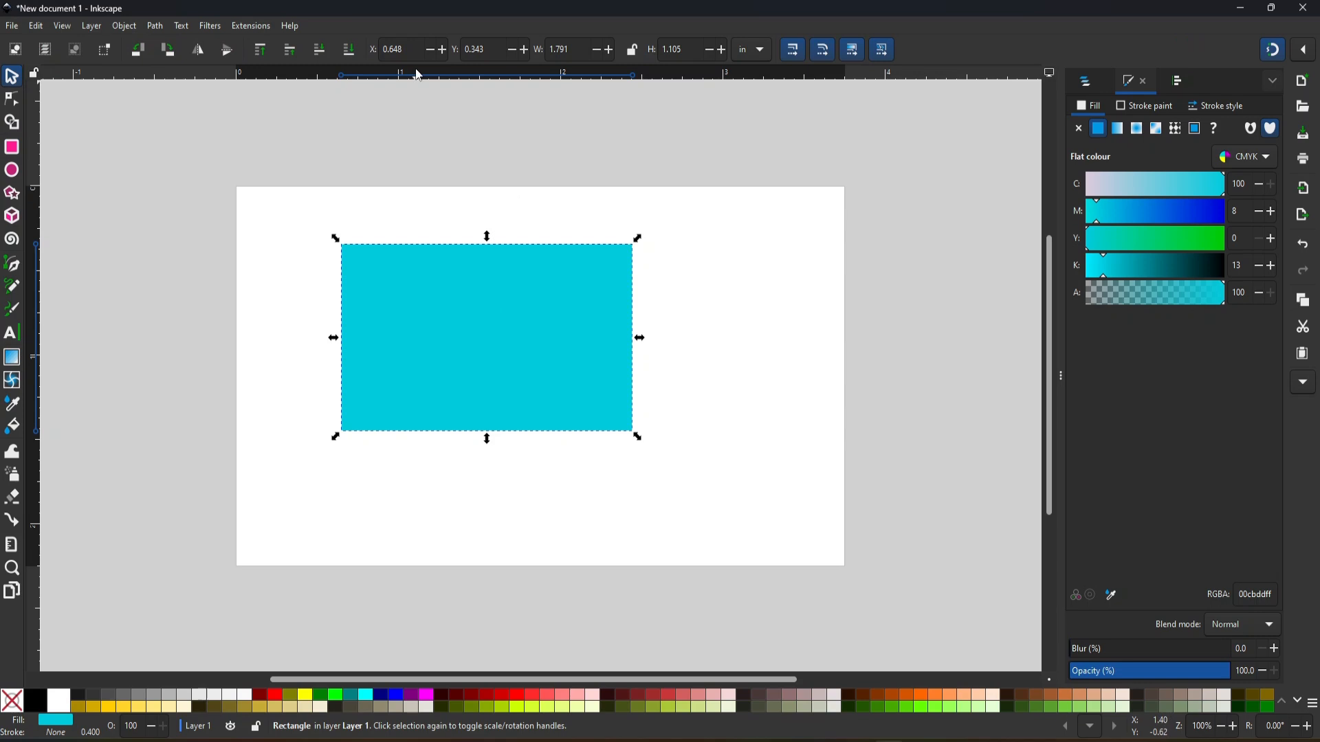
left_click(577, 50)
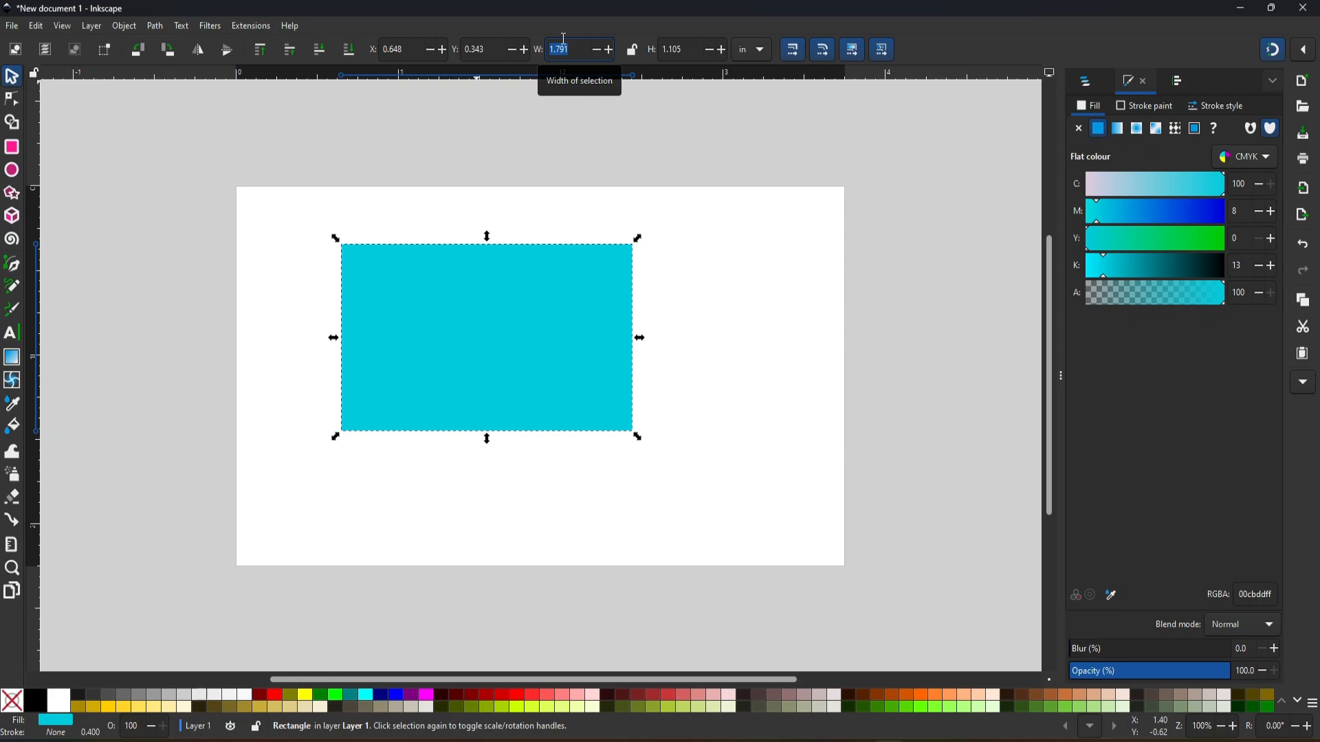
type("3")
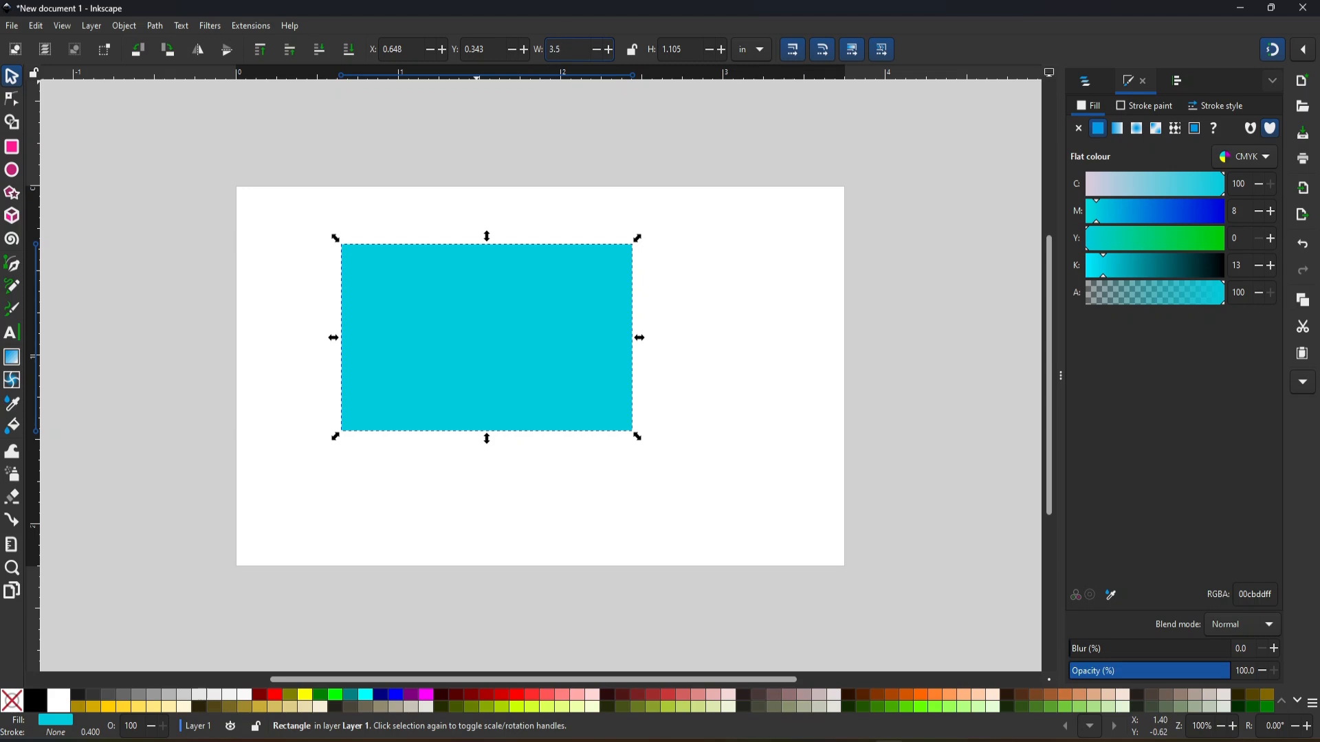
type(".5")
left_click(689, 49)
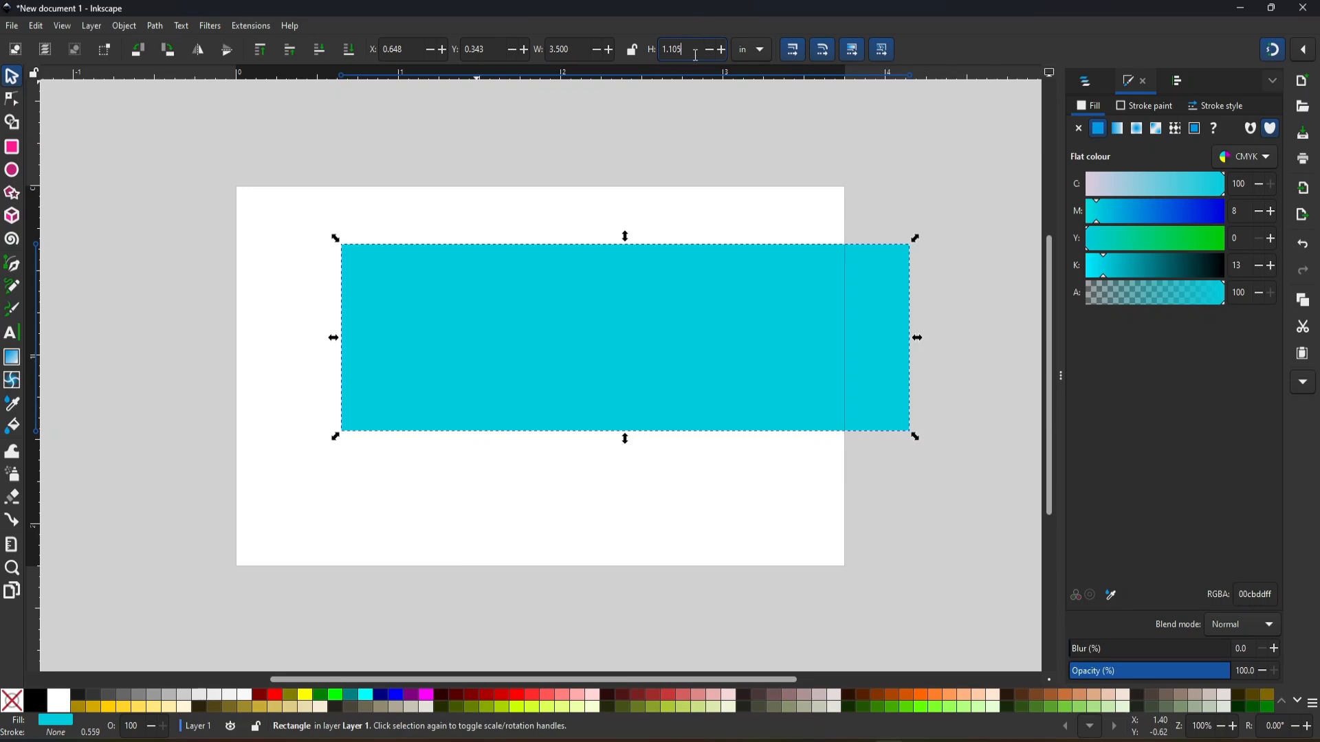
key("BackSpace")
key("BackSpace")
key("BackSpace")
key("BackSpace")
key("BackSpace")
type("2")
key("Return")
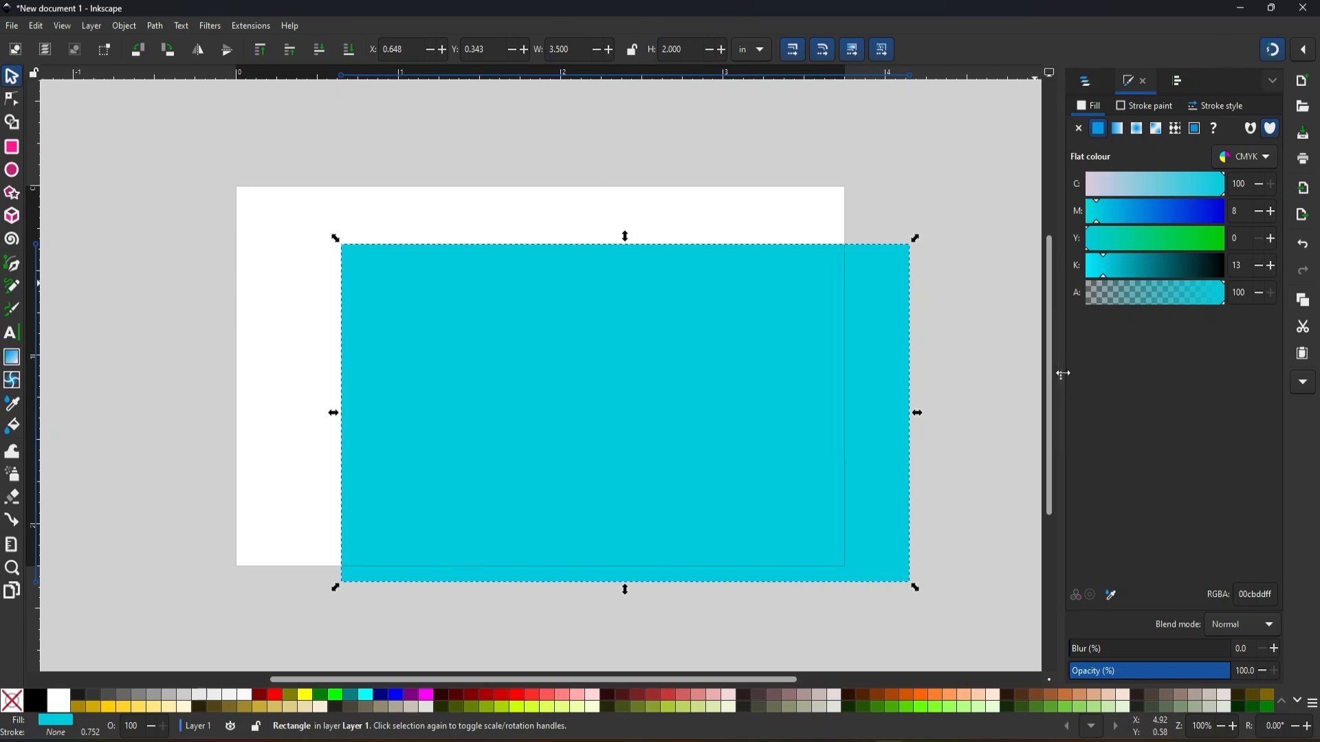
Center the cyan rectangle horizontally and vertically relative to the page.
left_click_drag(1060, 374, 1198, 357)
left_click_drag(1280, 380, 1069, 384)
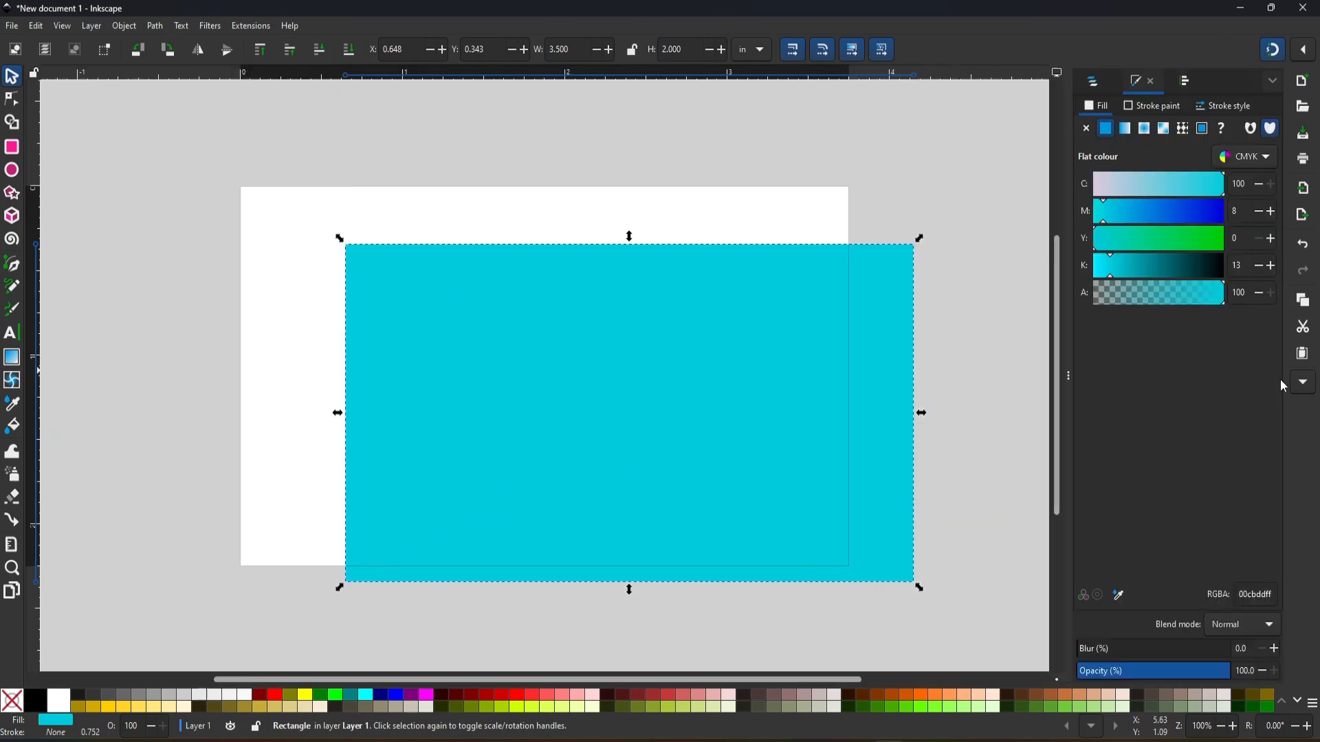
left_click(1274, 82)
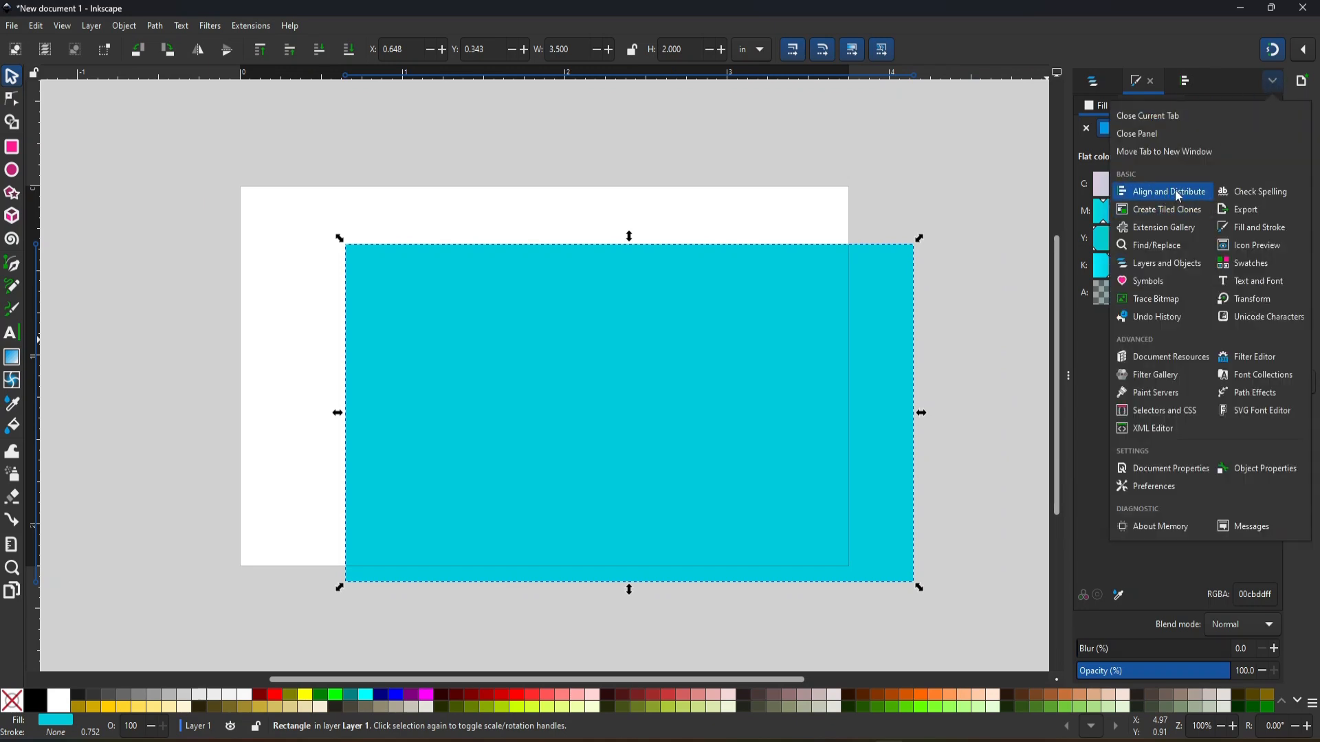
left_click(1212, 77)
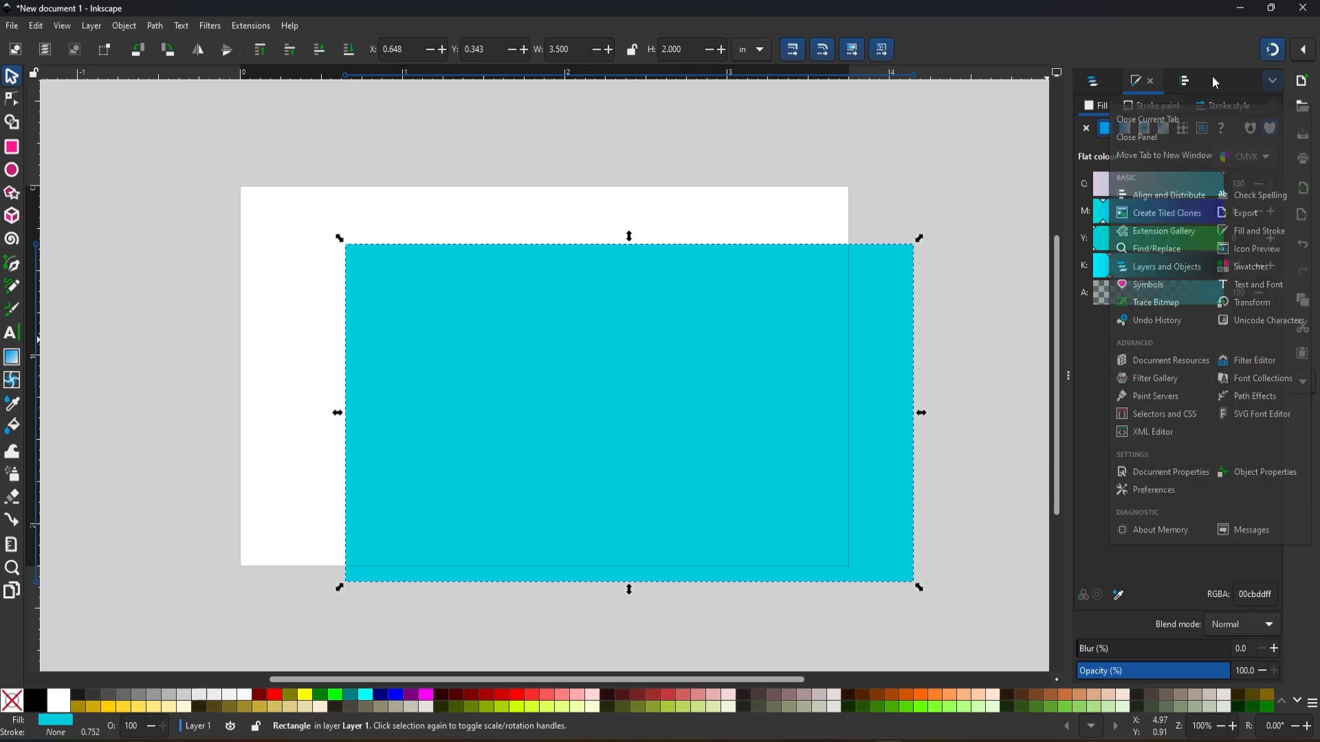
left_click(1272, 83)
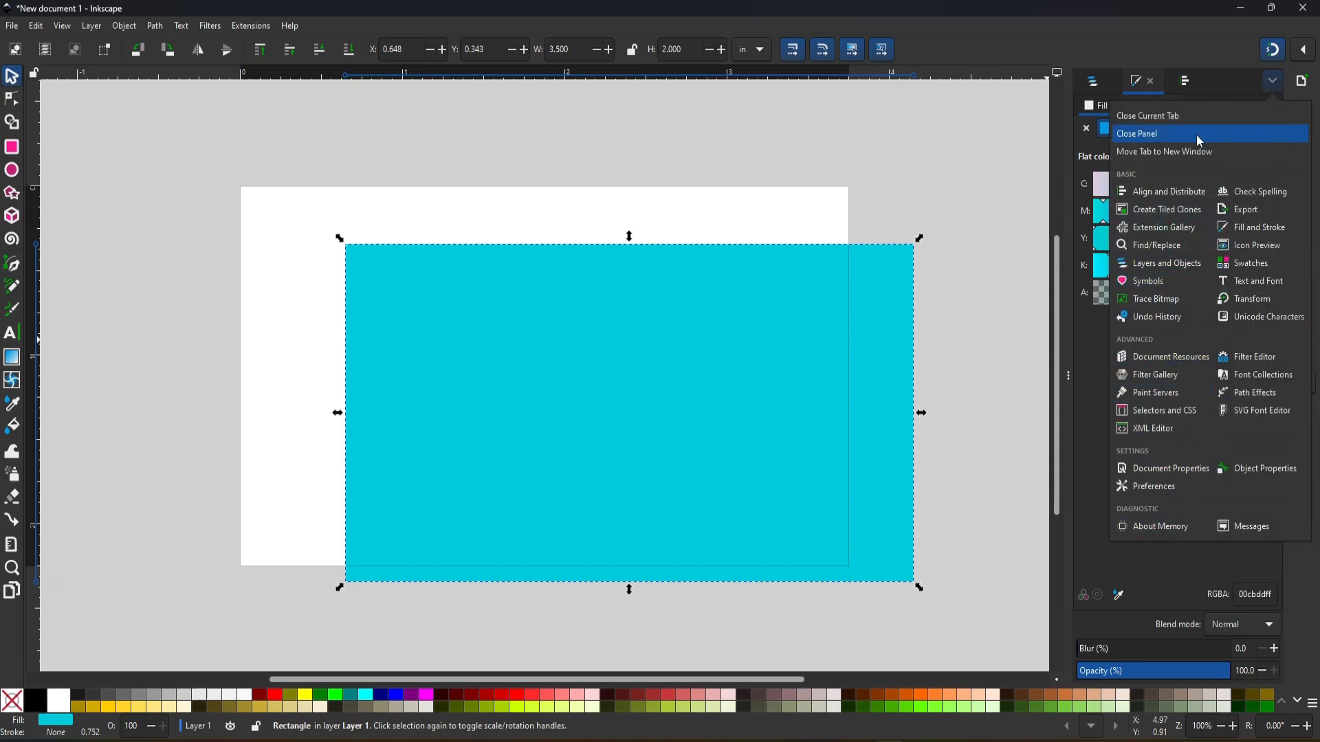
left_click(1184, 81)
left_click(1184, 81)
left_click(1158, 197)
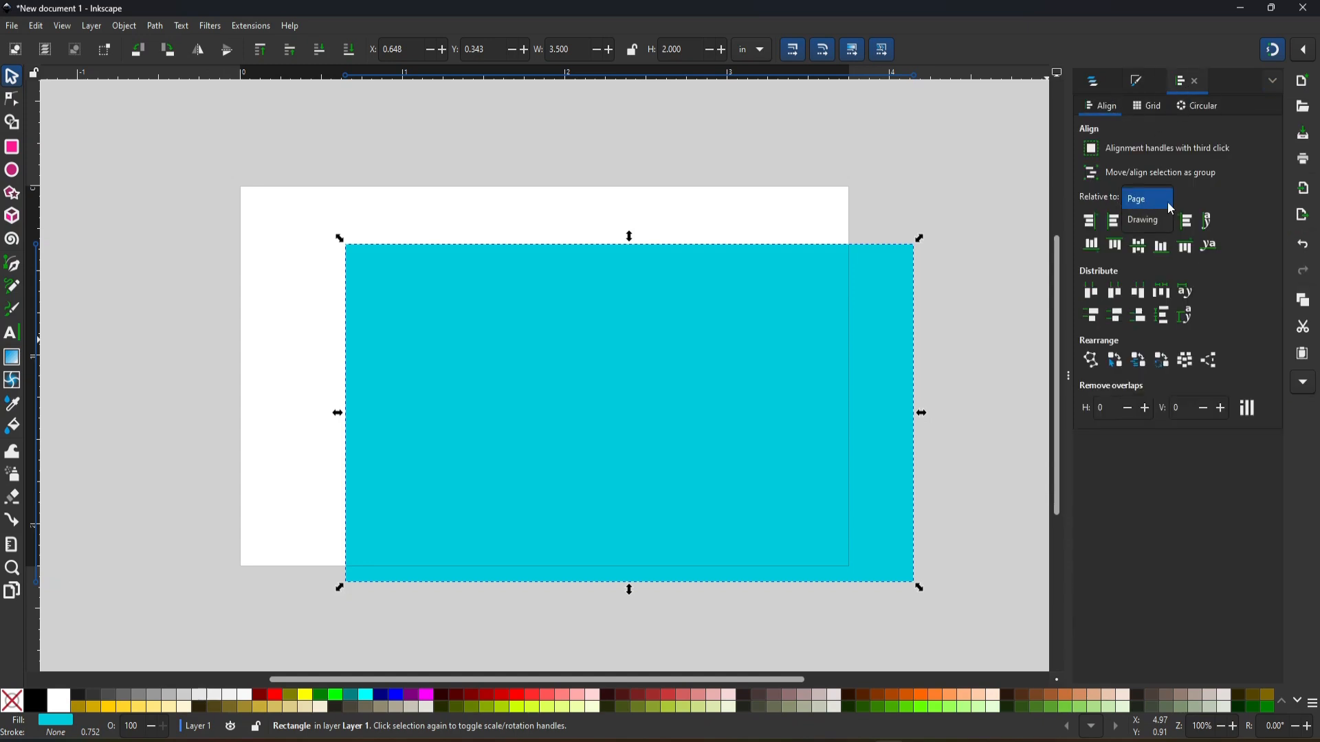
left_click(1143, 201)
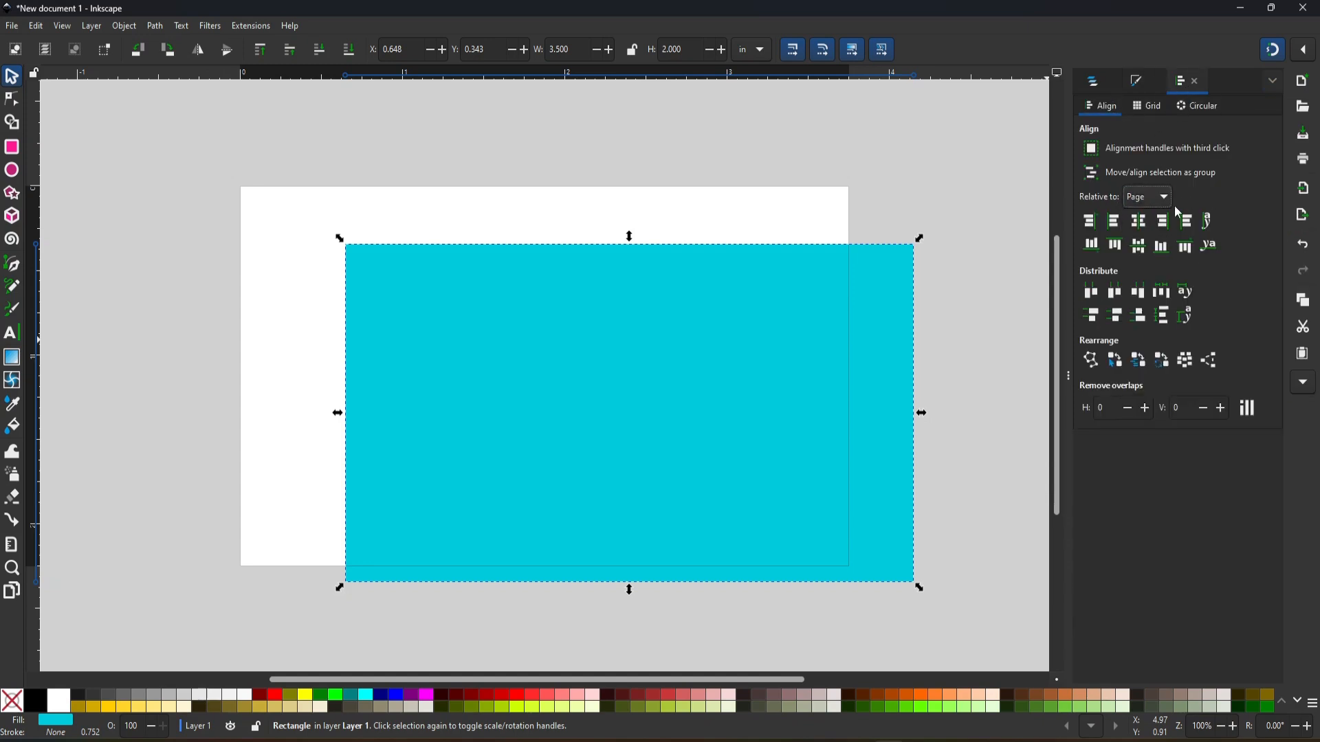
left_click(1139, 220)
left_click(1140, 248)
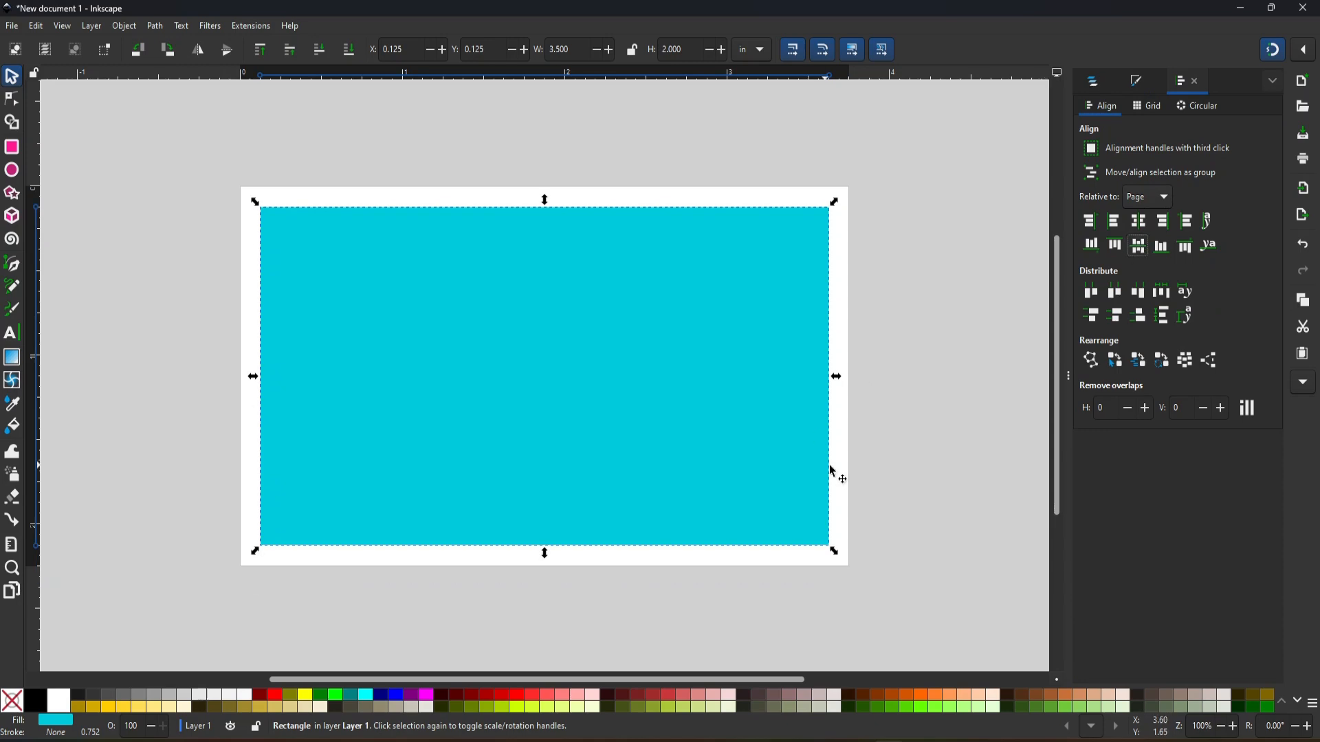
Convert the centered cyan rectangle to guides with Objects to Guides.
key("Escape")
left_click(532, 382)
left_click(125, 26)
left_click(160, 275)
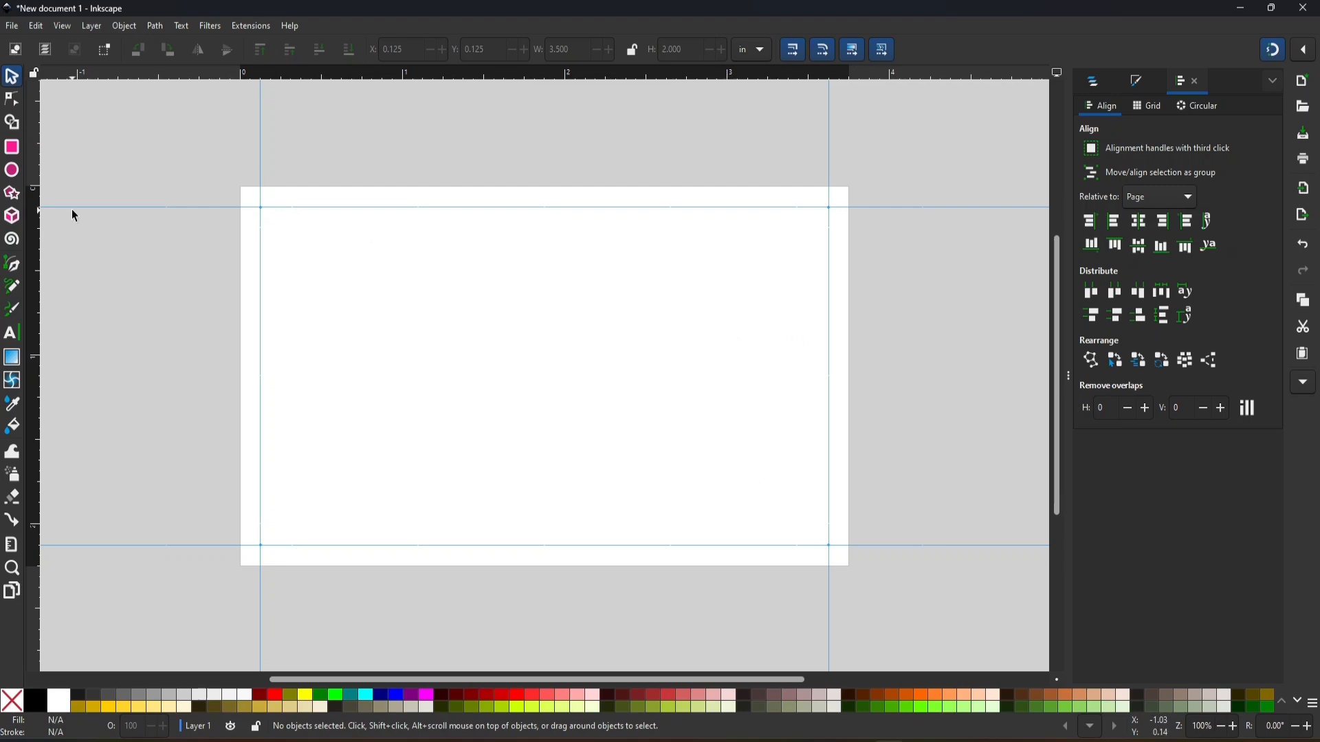
Add a vertical guide beside the page and a horizontal guide above it, and undo both.
left_click_drag(39, 275, 167, 306)
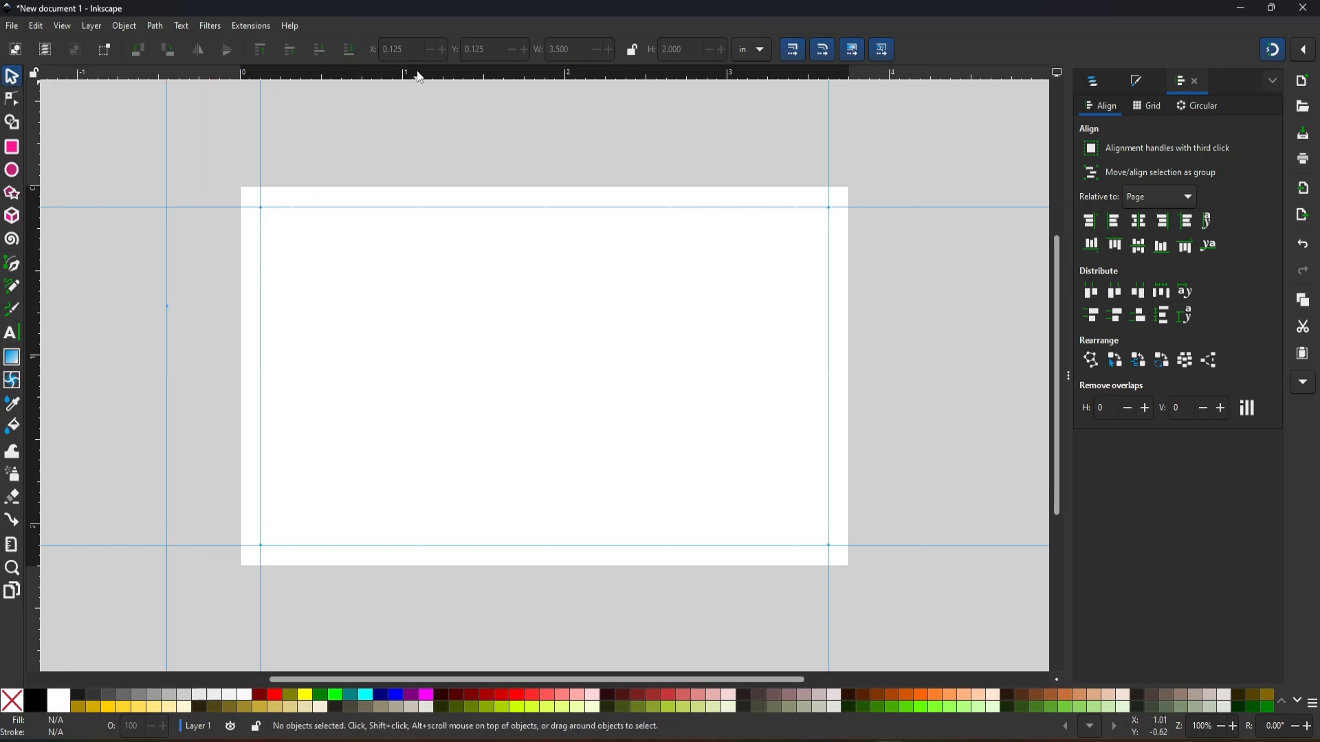
left_click_drag(421, 74, 417, 149)
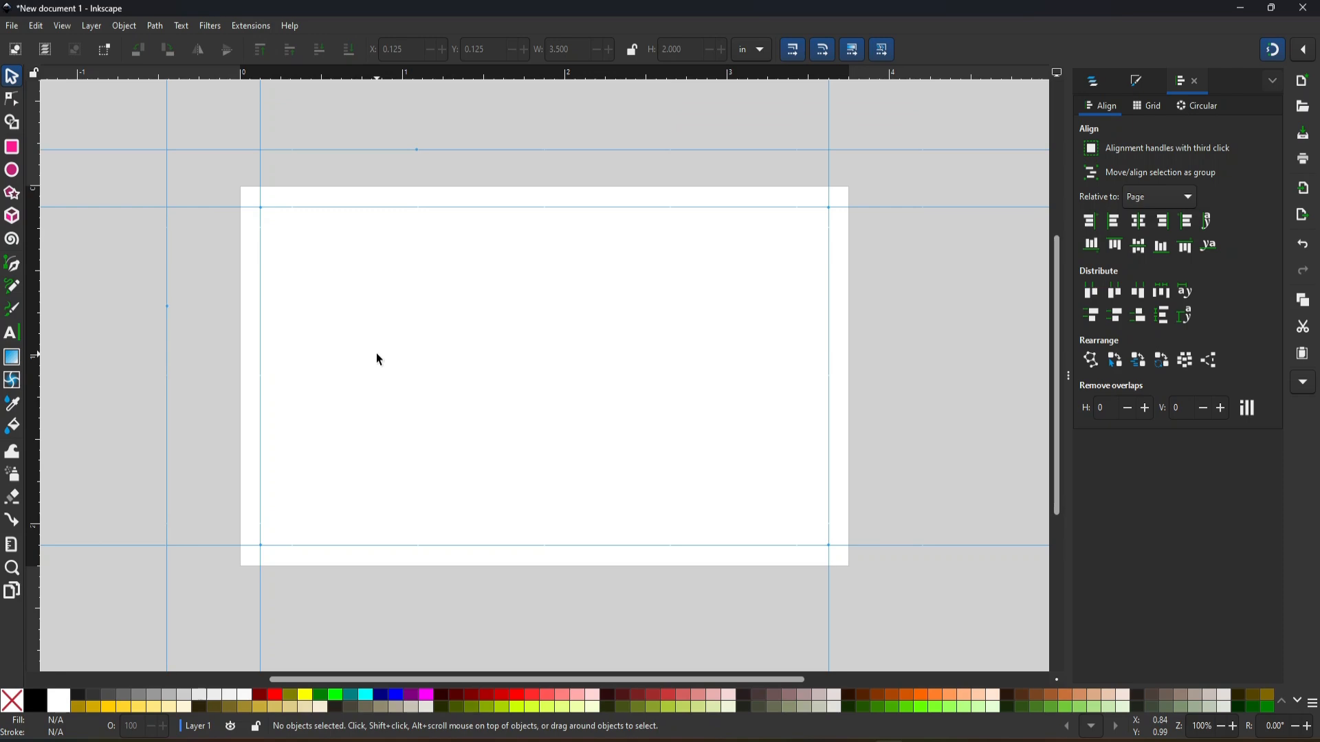
key("ctrl+z")
key("ctrl+z")
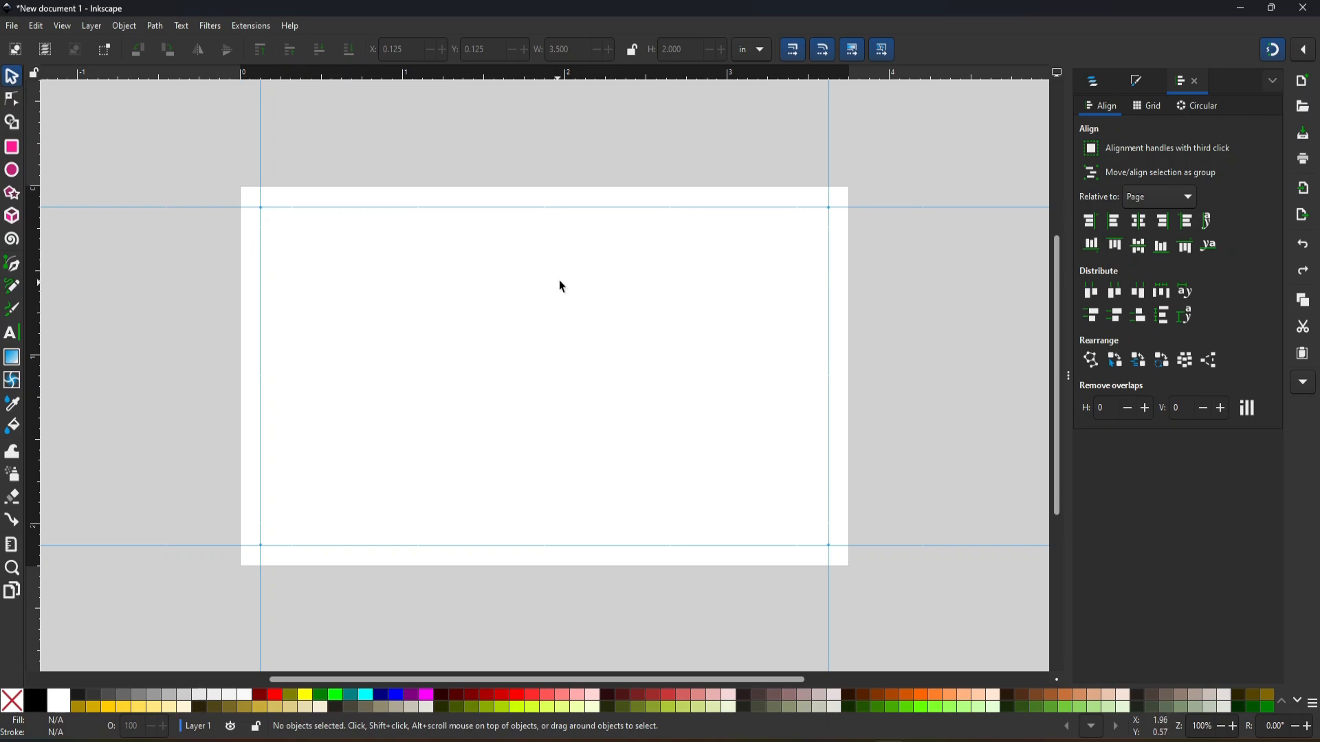
Draw a cyan rectangle on the page and resize it to 3.25 in wide and 1.75 in high.
left_click(12, 147)
left_click_drag(332, 260, 629, 487)
key("s")
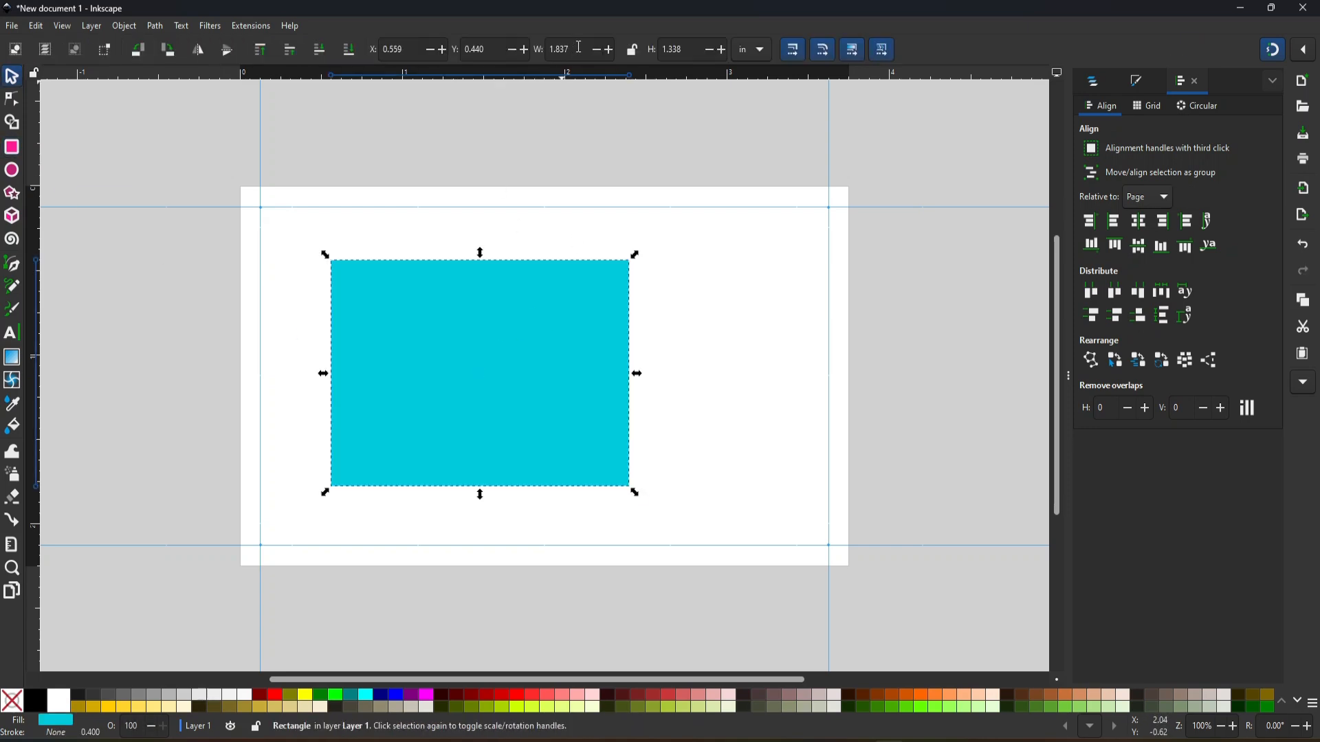
left_click_drag(579, 50, 539, 52)
type("3.25")
key("Tab")
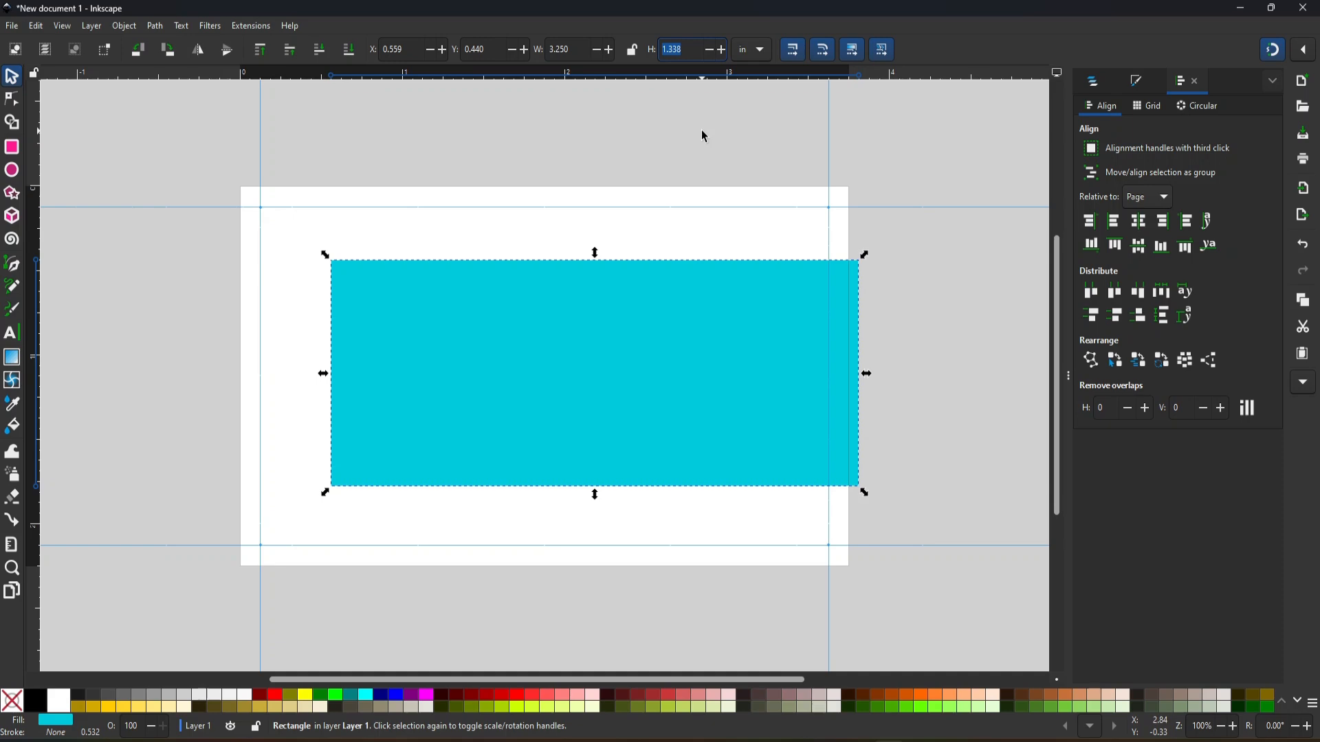
type("1.75")
key("Return")
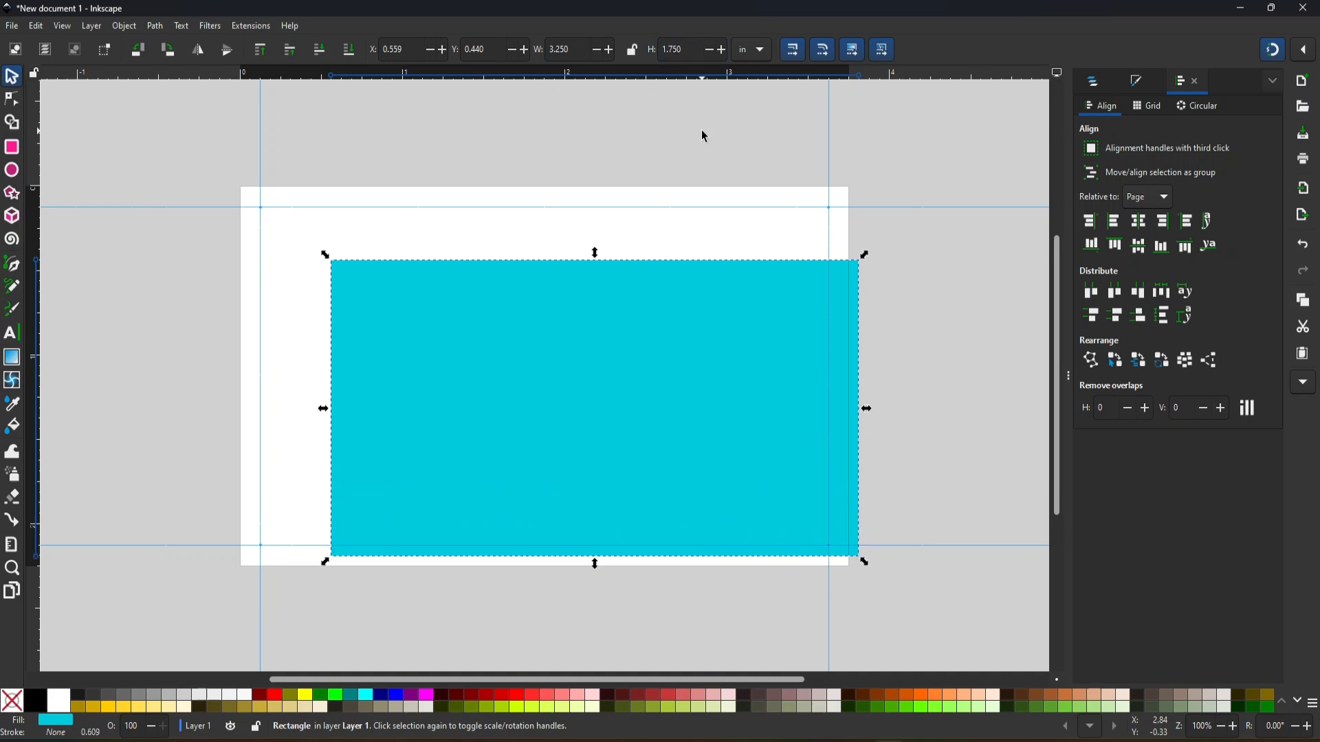
Center the 3.25 by 1.75 in rectangle on the page in both directions and convert it to guides.
left_click(1138, 221)
left_click(1137, 251)
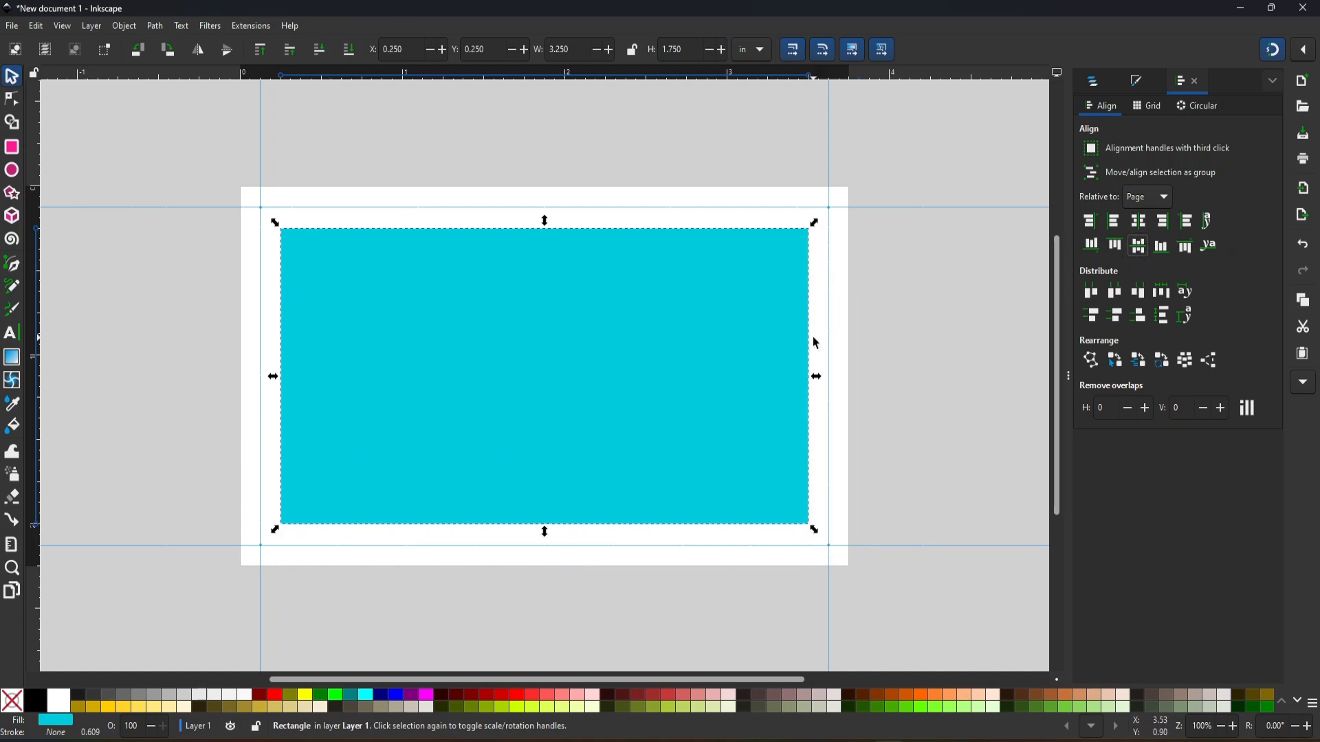
left_click(121, 26)
left_click(168, 292)
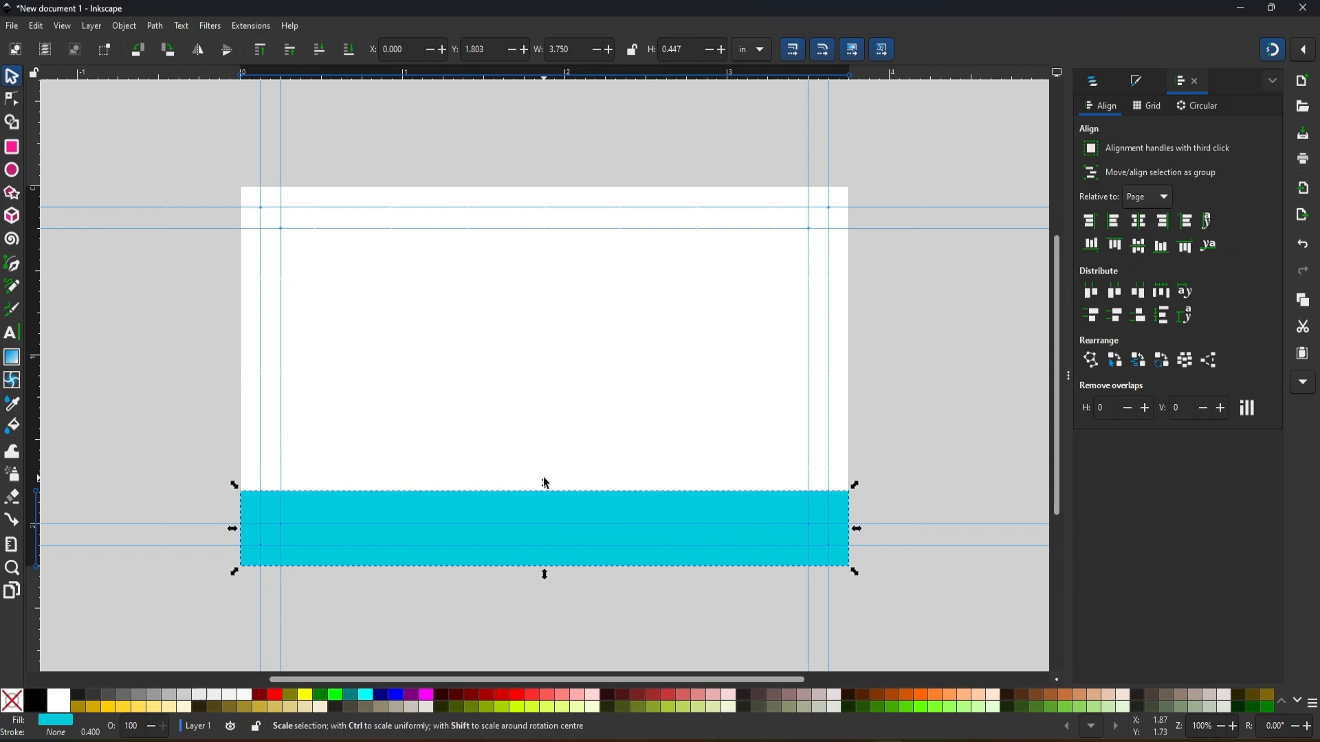
Draw a cyan band across the full page width along the bottom edge, about 0.42 in high.
left_click_drag(545, 484, 544, 488)
left_click(459, 365)
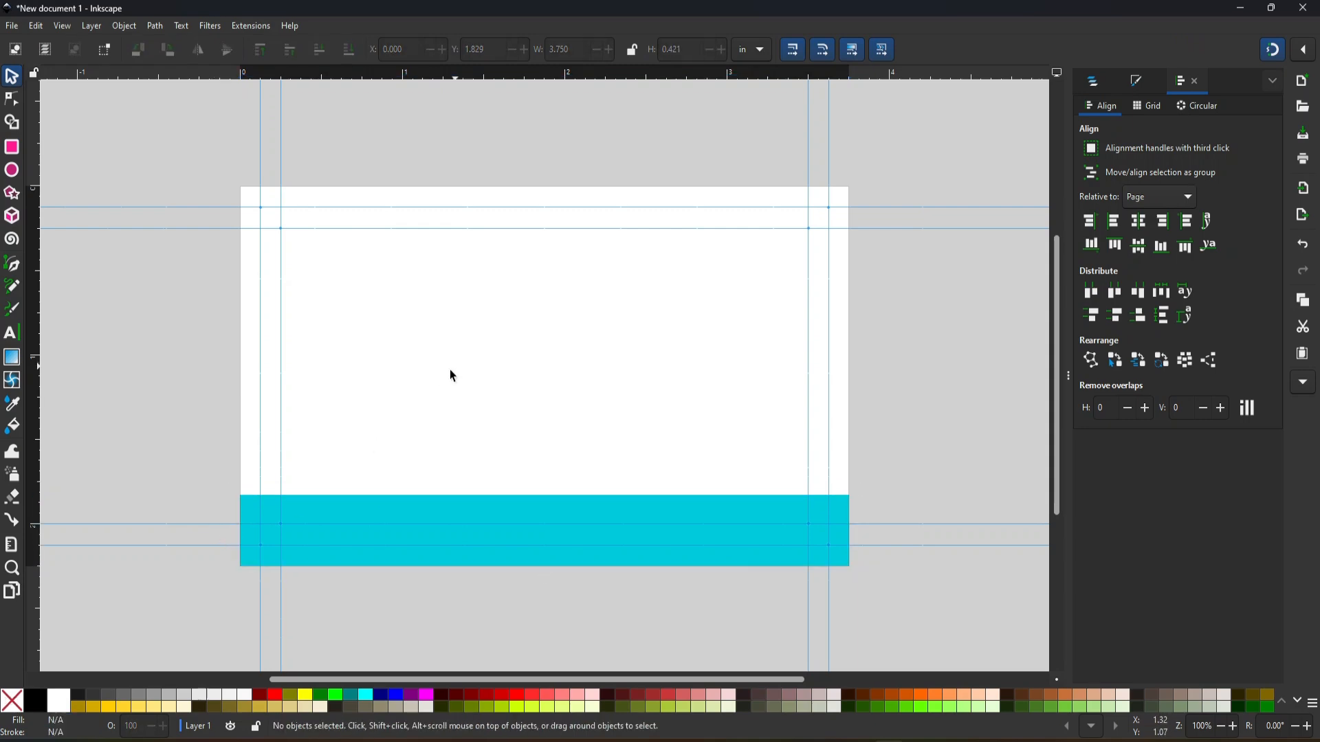
Draw a 2 by 2 in square above the cyan band and fill it with dark teal 153737ff.
left_click(12, 148)
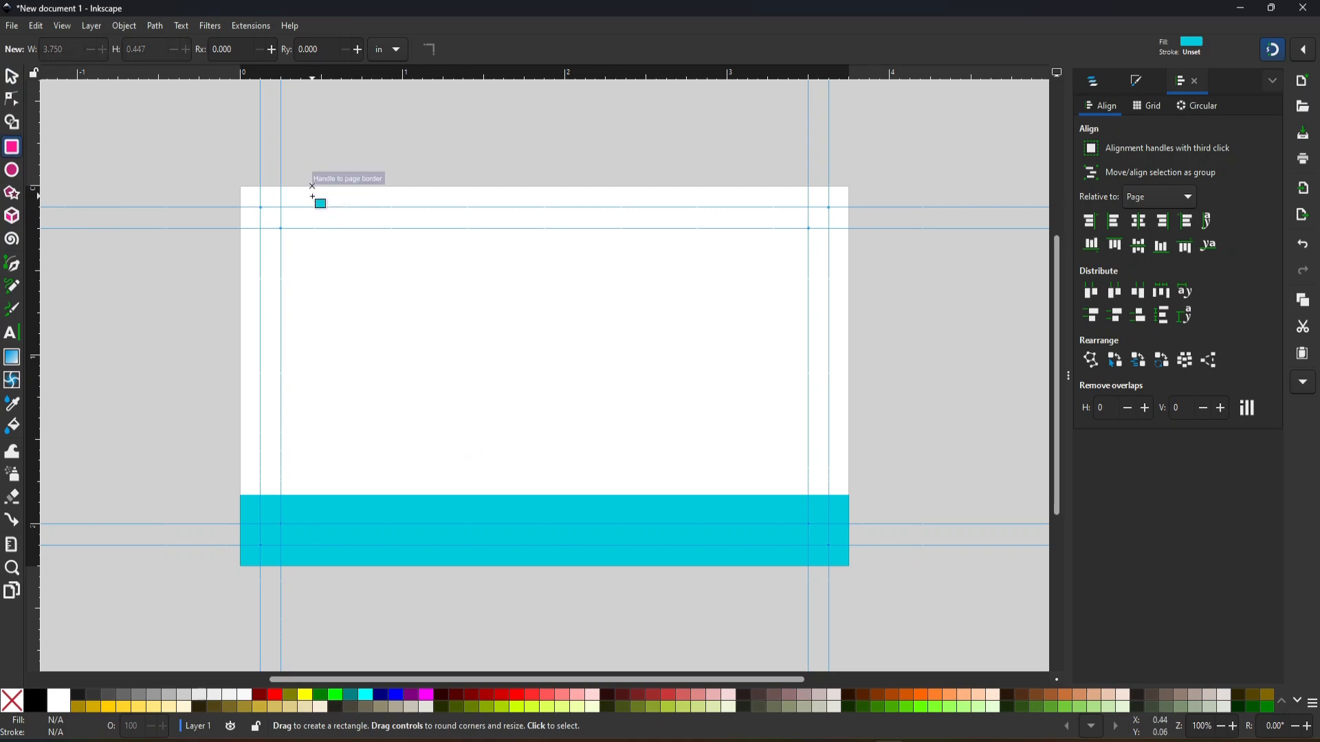
left_click_drag(311, 262, 530, 408)
key("s")
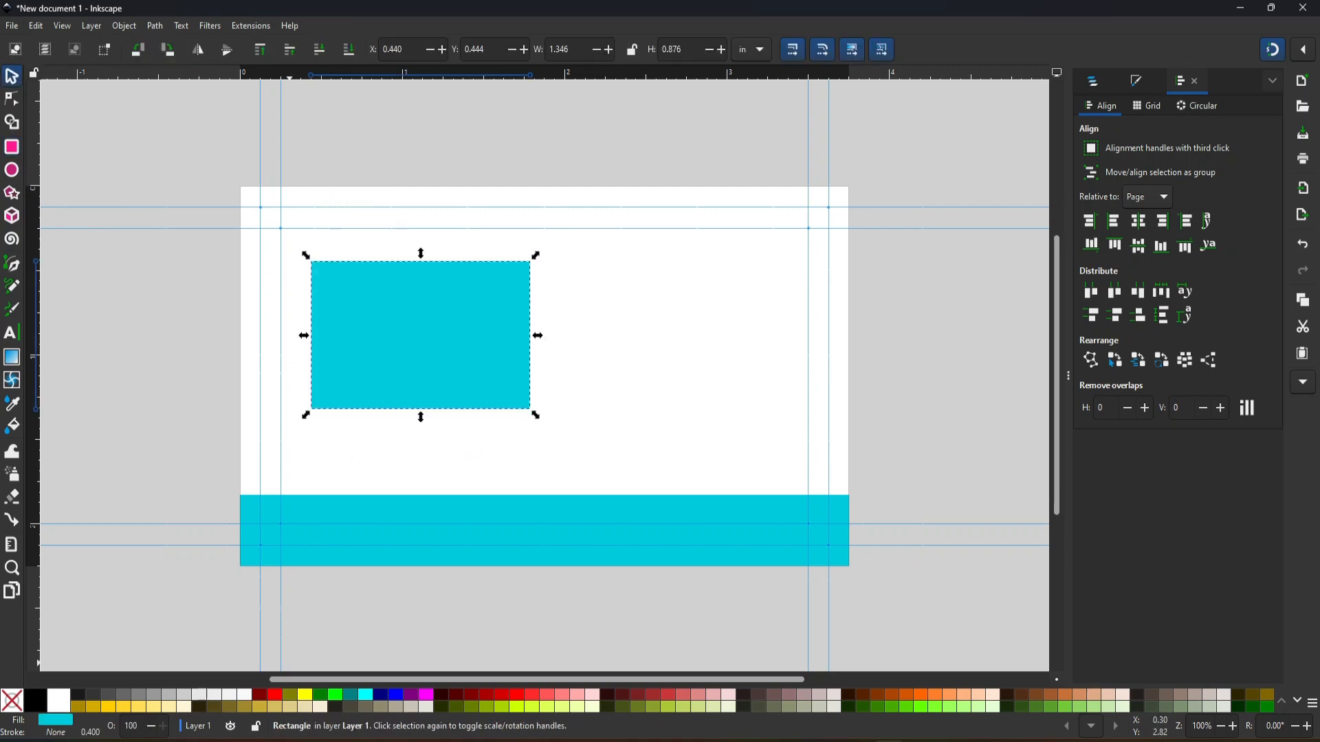
left_click(440, 697)
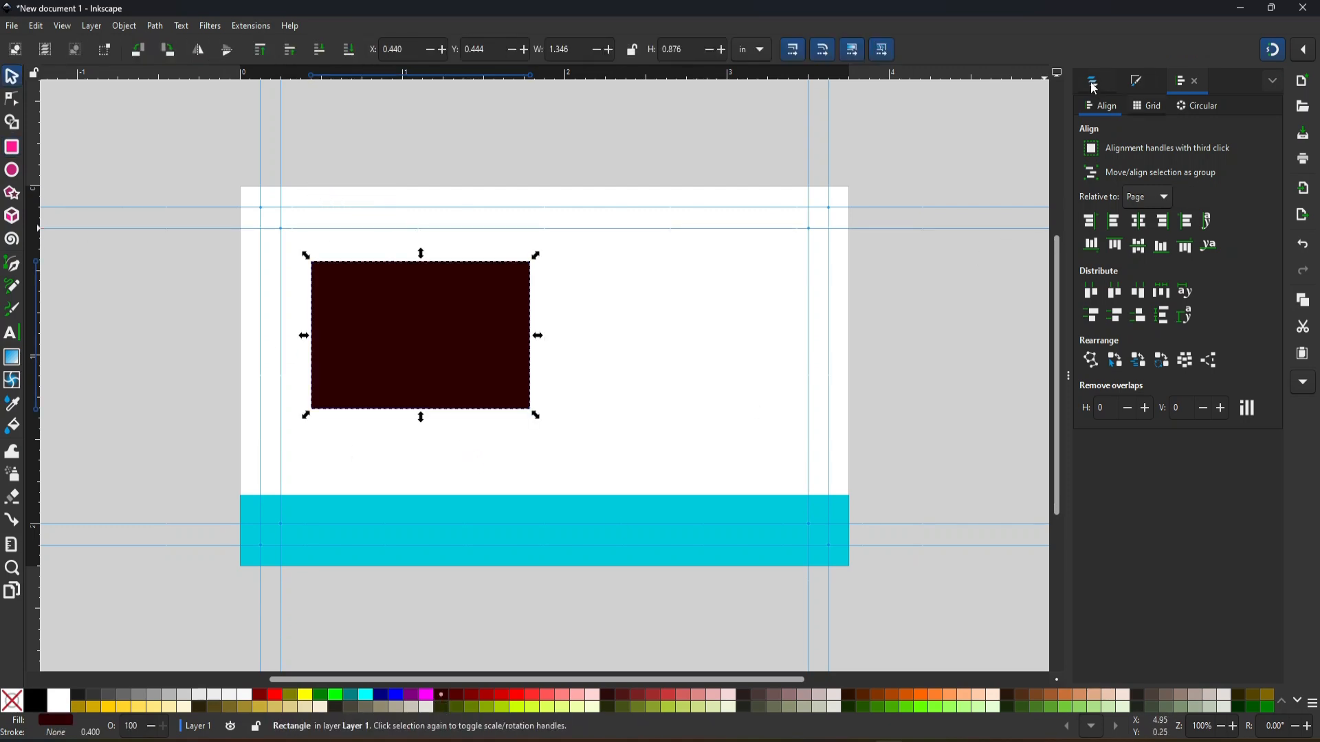
left_click(1155, 86)
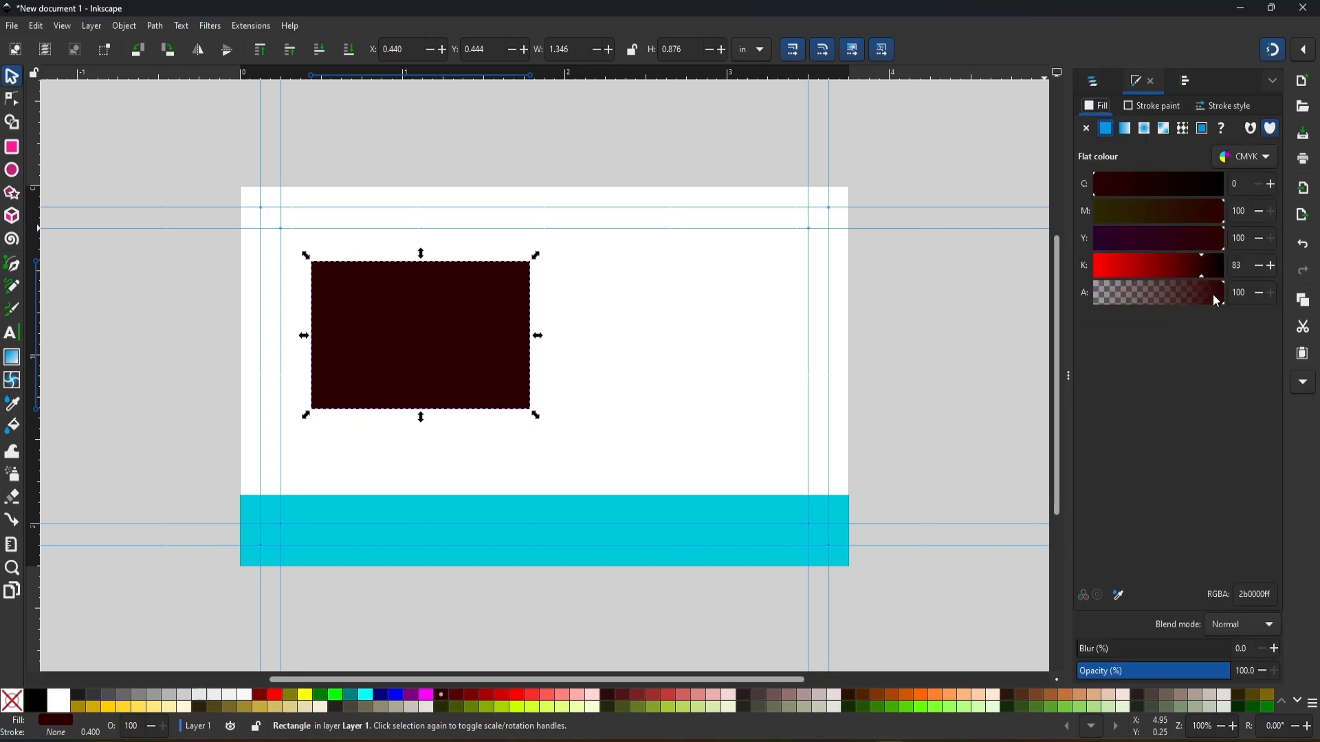
left_click_drag(1205, 278, 1192, 276)
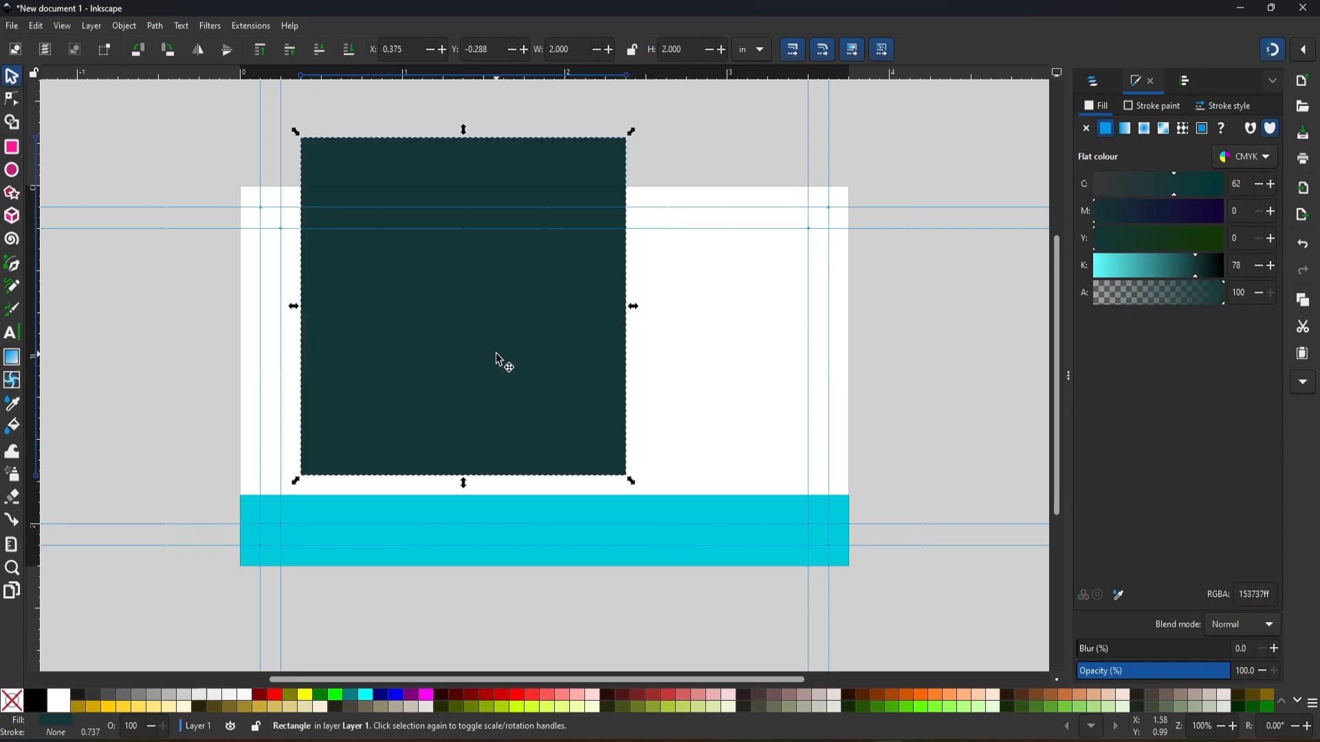
Rotate the dark teal square 45 degrees into a diamond.
left_click(495, 352)
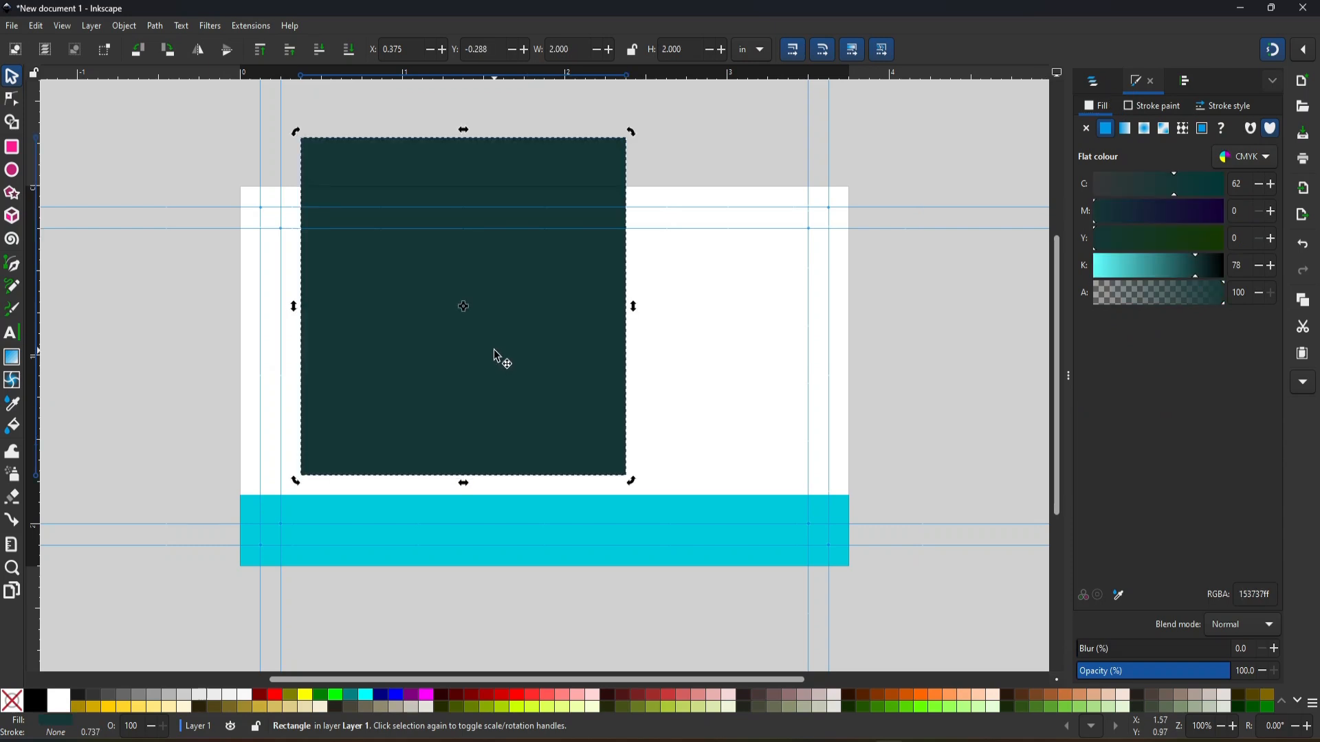
left_click(525, 282)
left_click(548, 326)
left_click(547, 327)
left_click(548, 326)
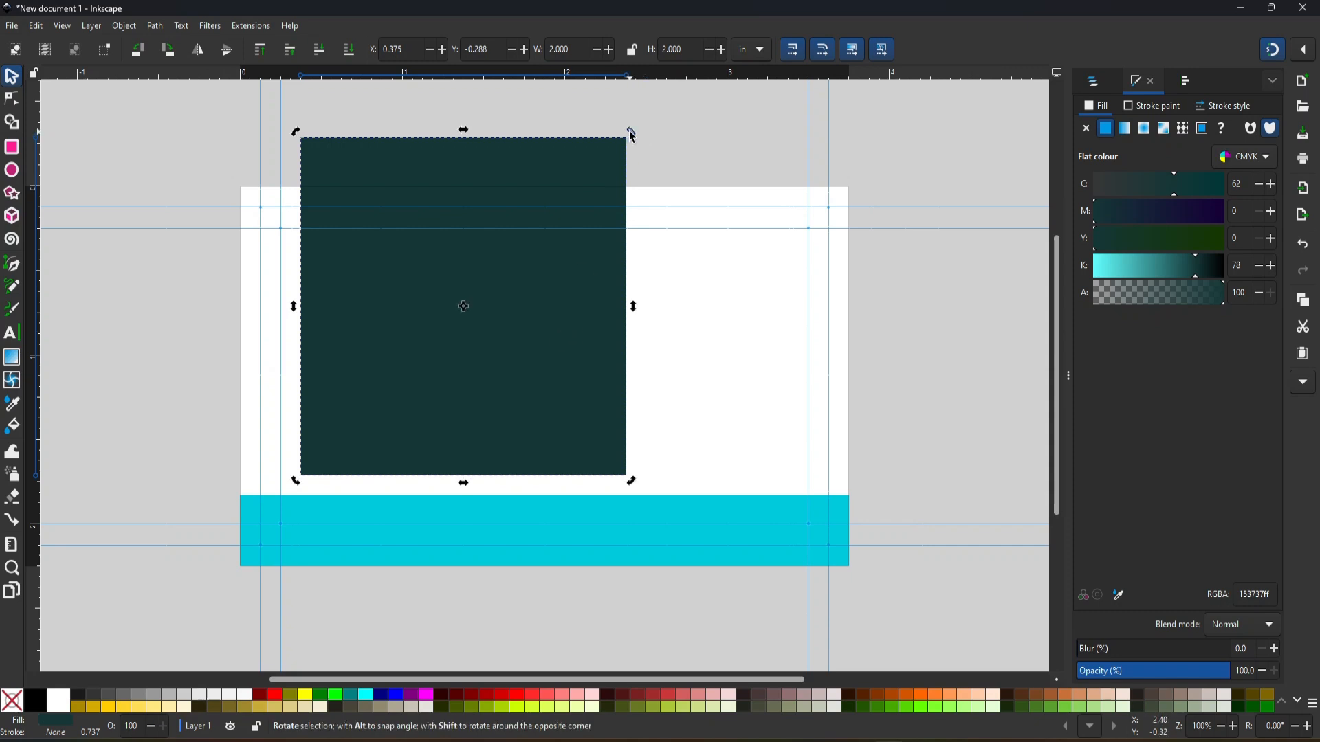
left_click_drag(631, 135, 697, 203)
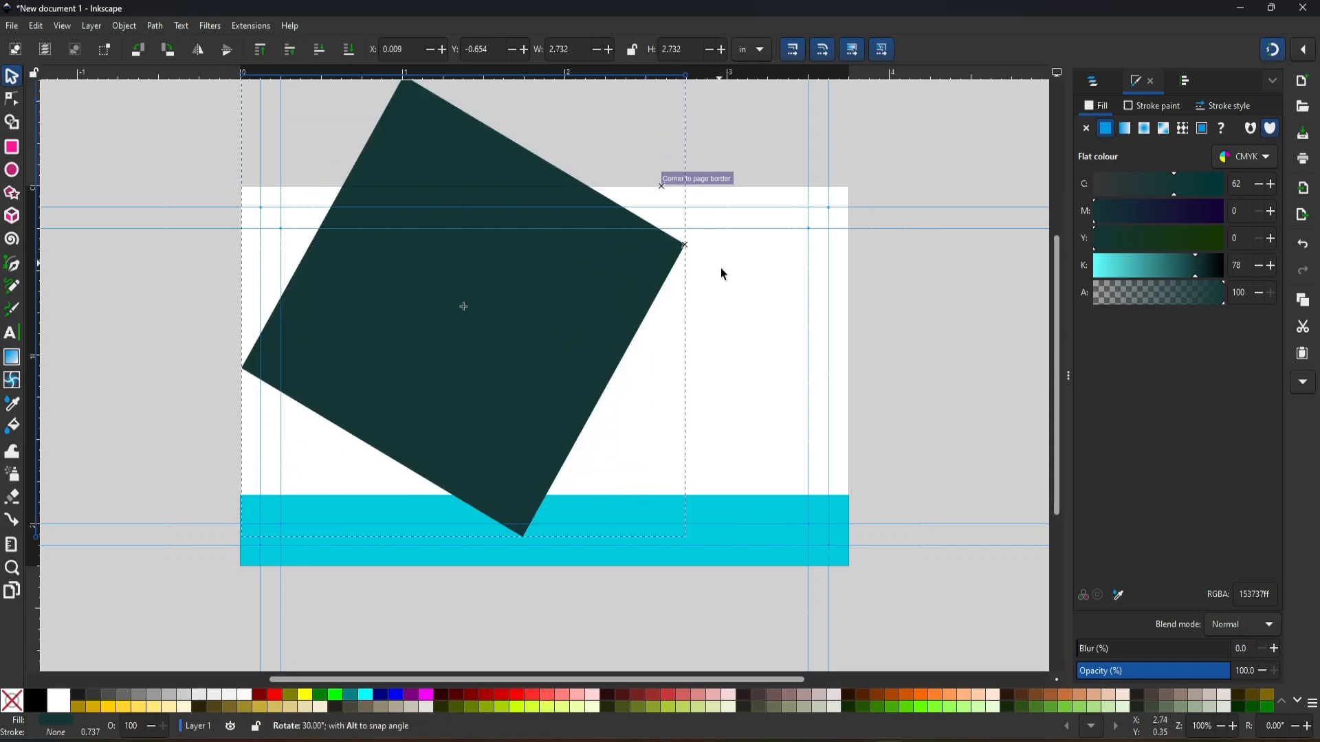
left_click_drag(723, 274, 724, 297)
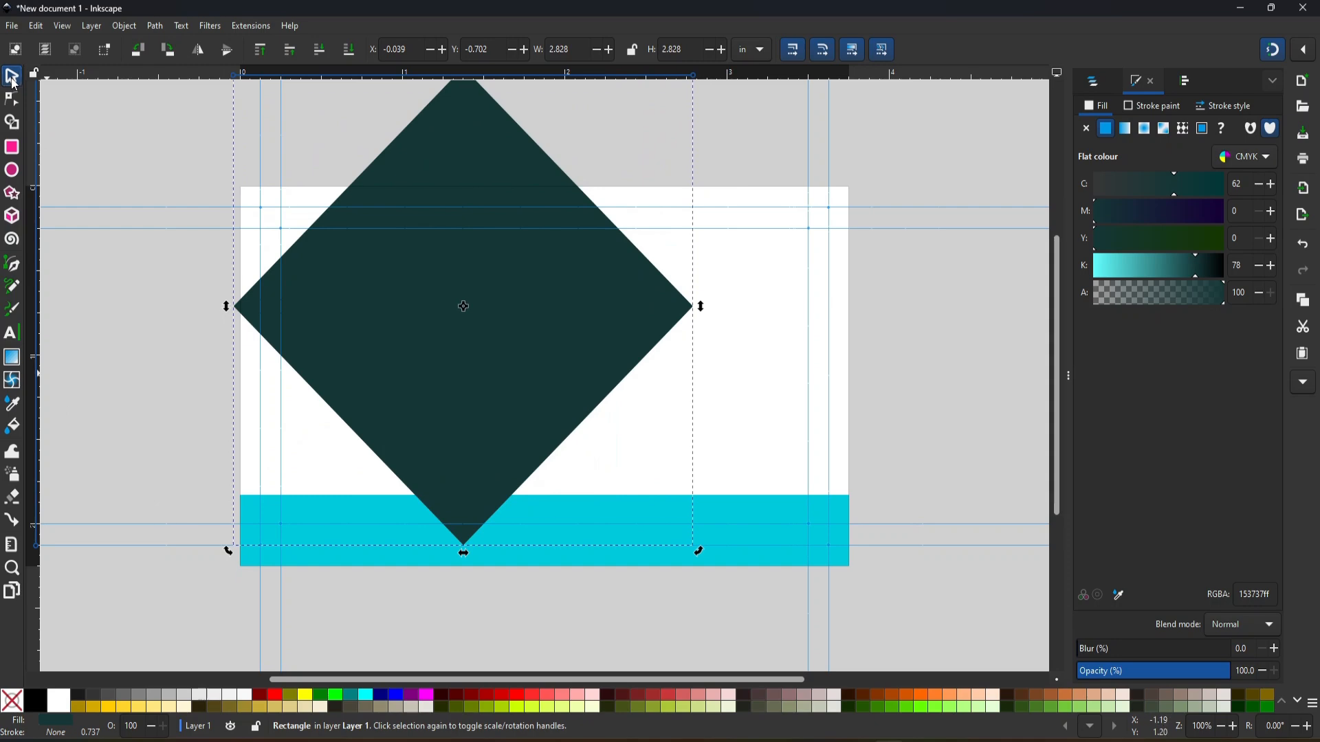
Move the dark diamond over the page's left edge, vertically centered, at about X -1.695 in and Y -0.289 in.
left_click_drag(541, 313, 277, 408)
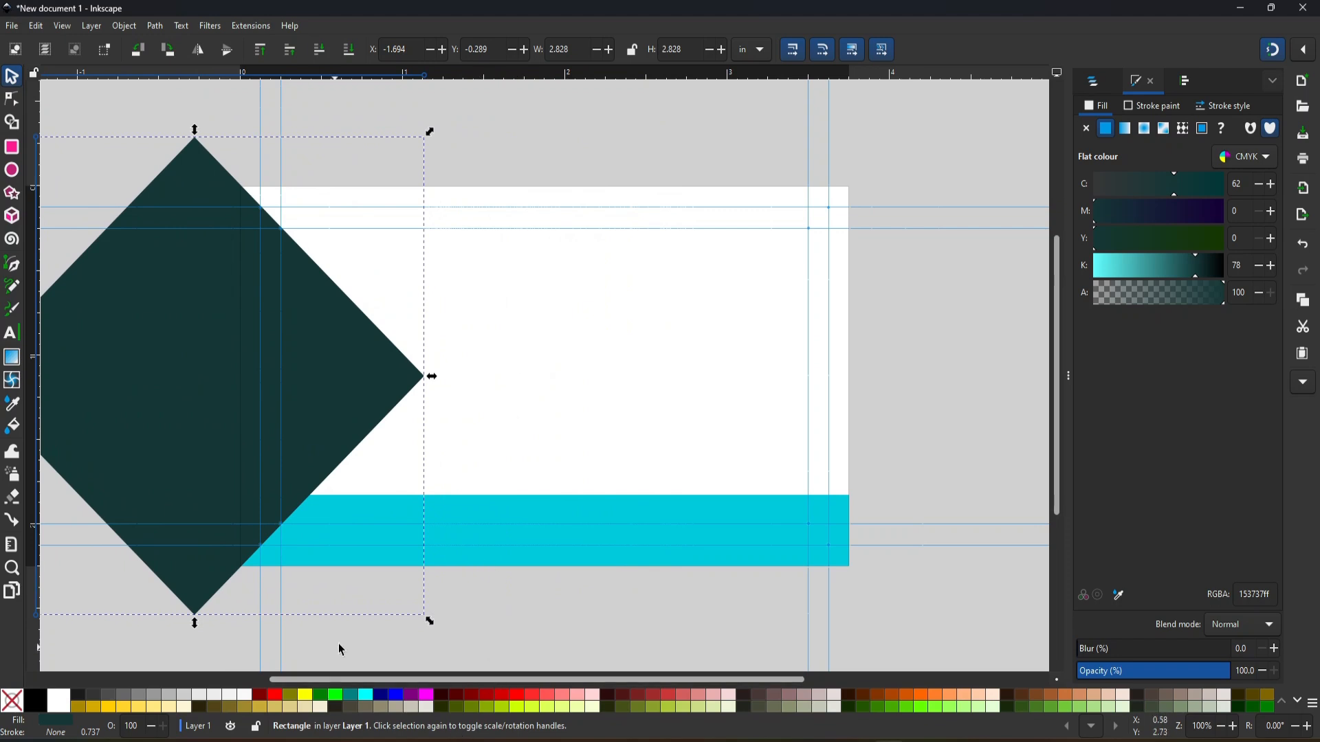
left_click_drag(364, 679, 297, 679)
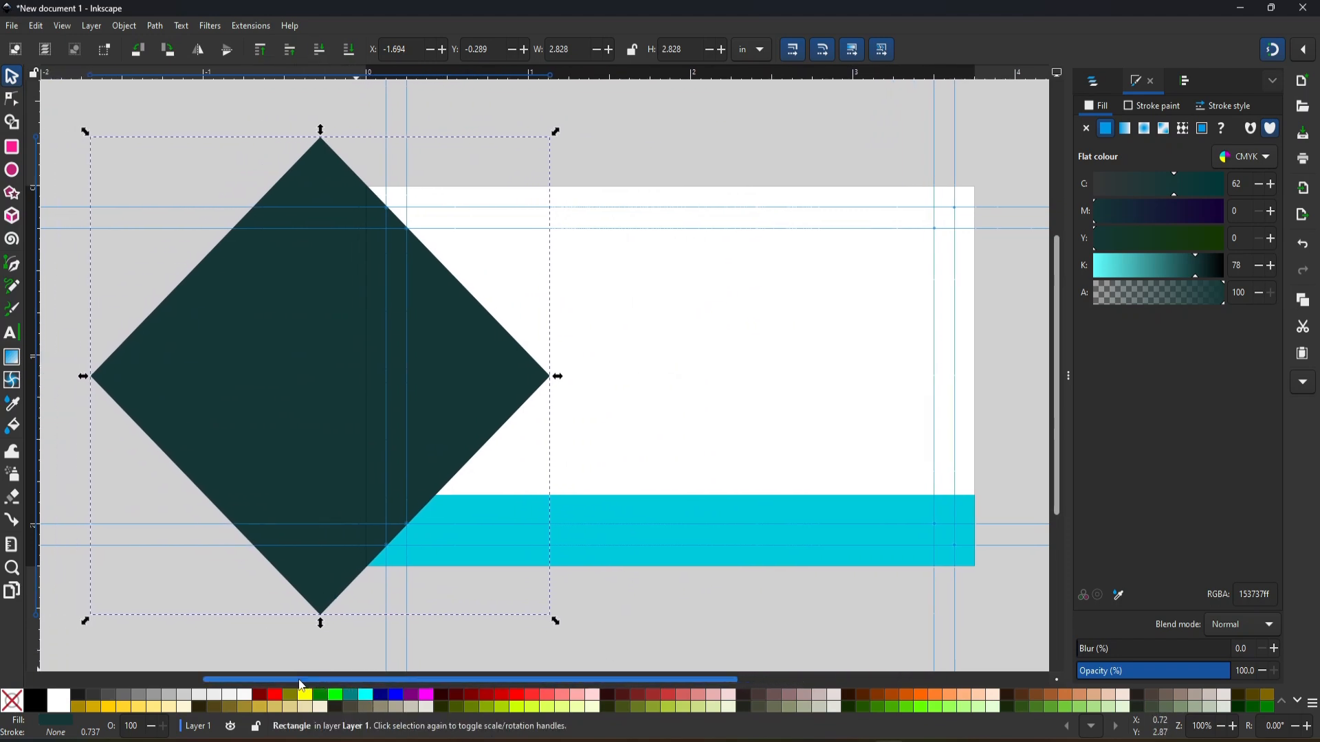
mouse_move(315, 410)
left_mouse_down()
mouse_move(298, 412)
mouse_move(315, 404)
left_mouse_up()
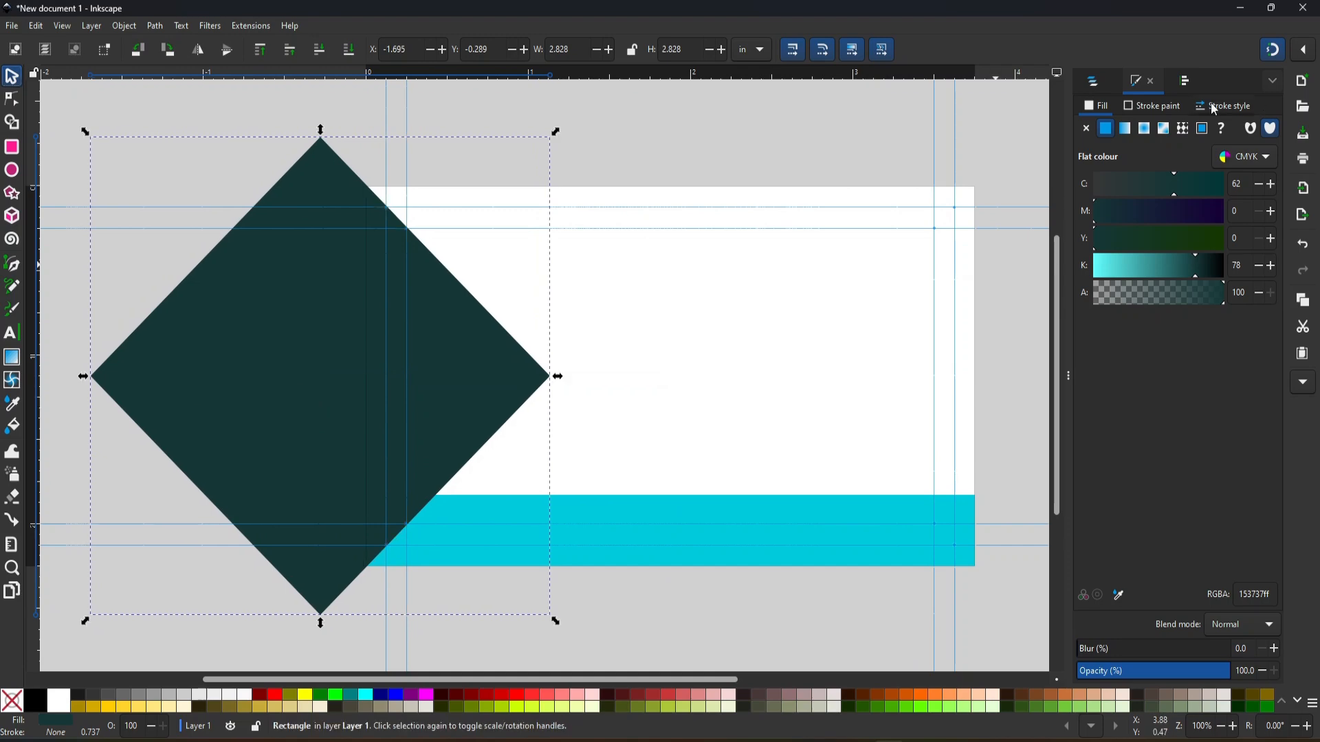
Duplicate the dark diamond and fill the copy with a medium blue-teal swatch.
left_click(1095, 89)
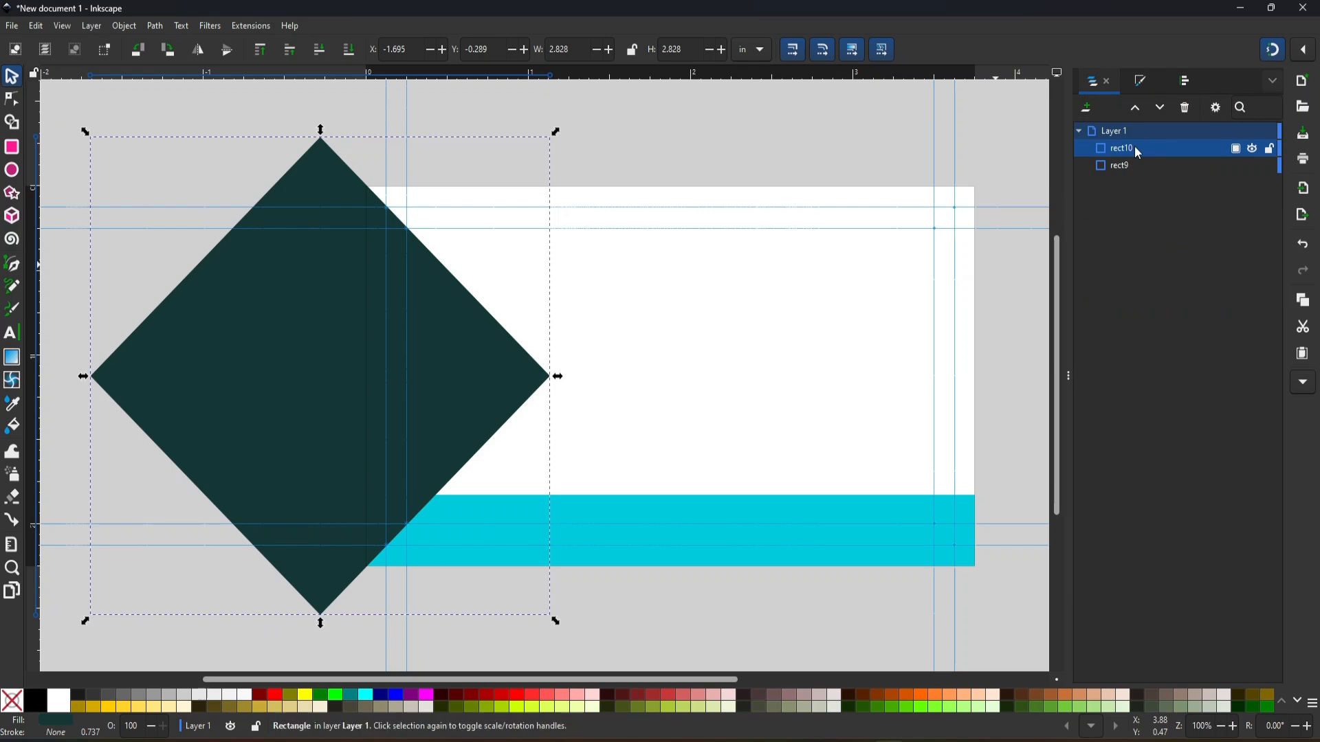
right_click(1138, 147)
left_click(1132, 233)
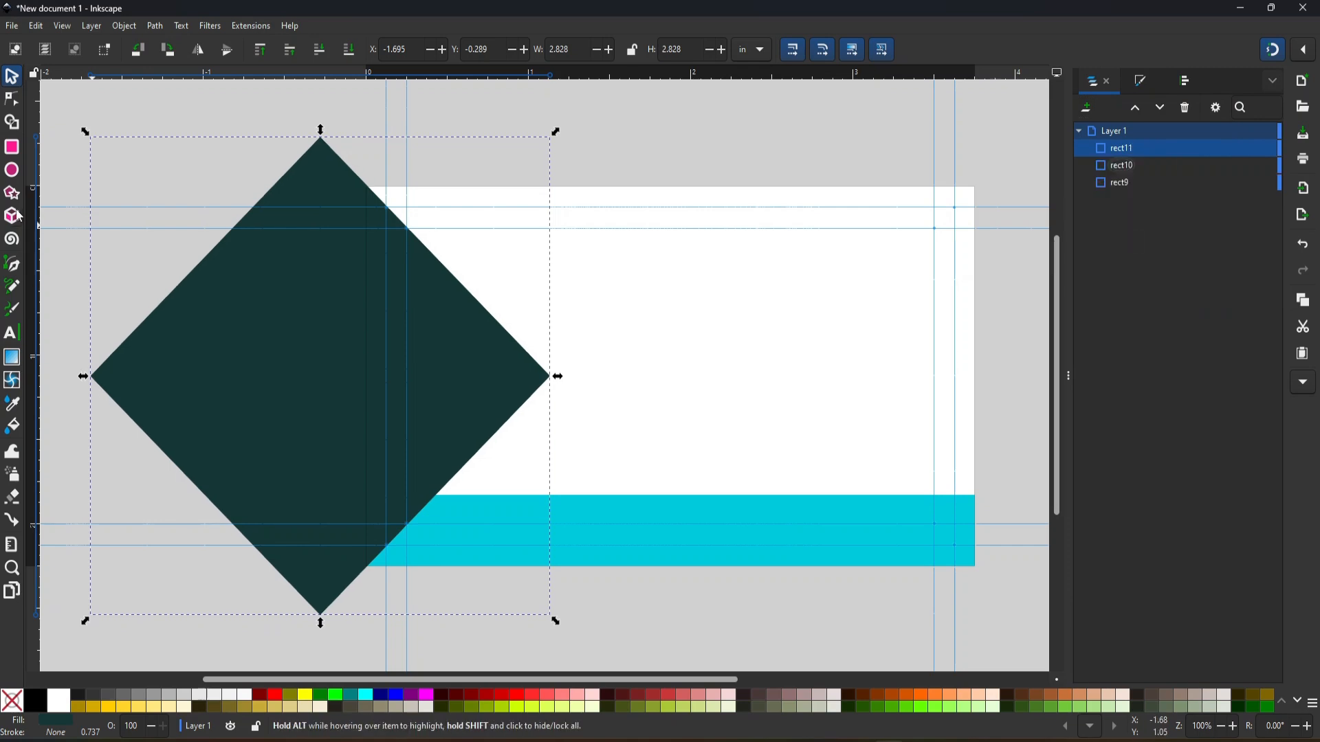
left_click(383, 705)
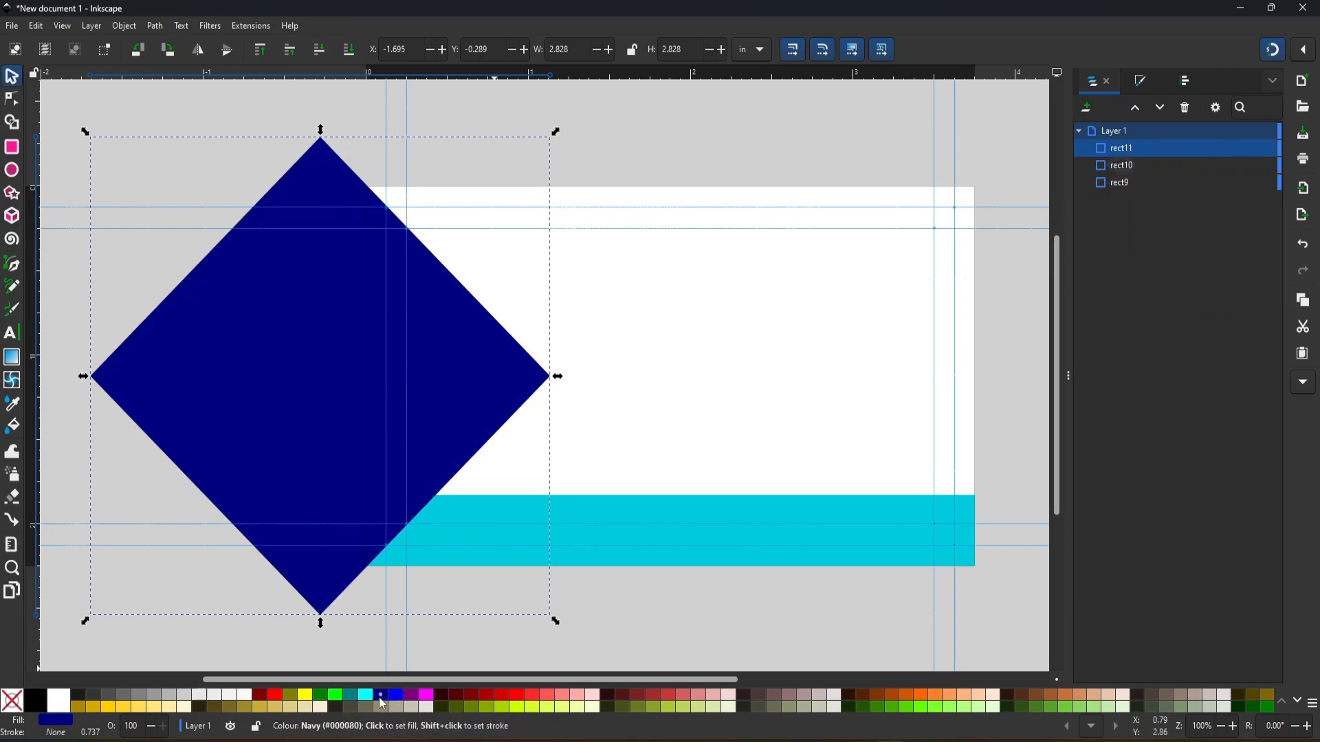
scroll(383, 705, "down", 1)
left_click(383, 704)
Nudge the blue-teal diamond left to X -1.778 in so a narrow dark strip shows along its right sides.
key("Left")
key("Left")
key("Left")
key("Left")
key("Left")
key("Left")
key("Right")
key("Right")
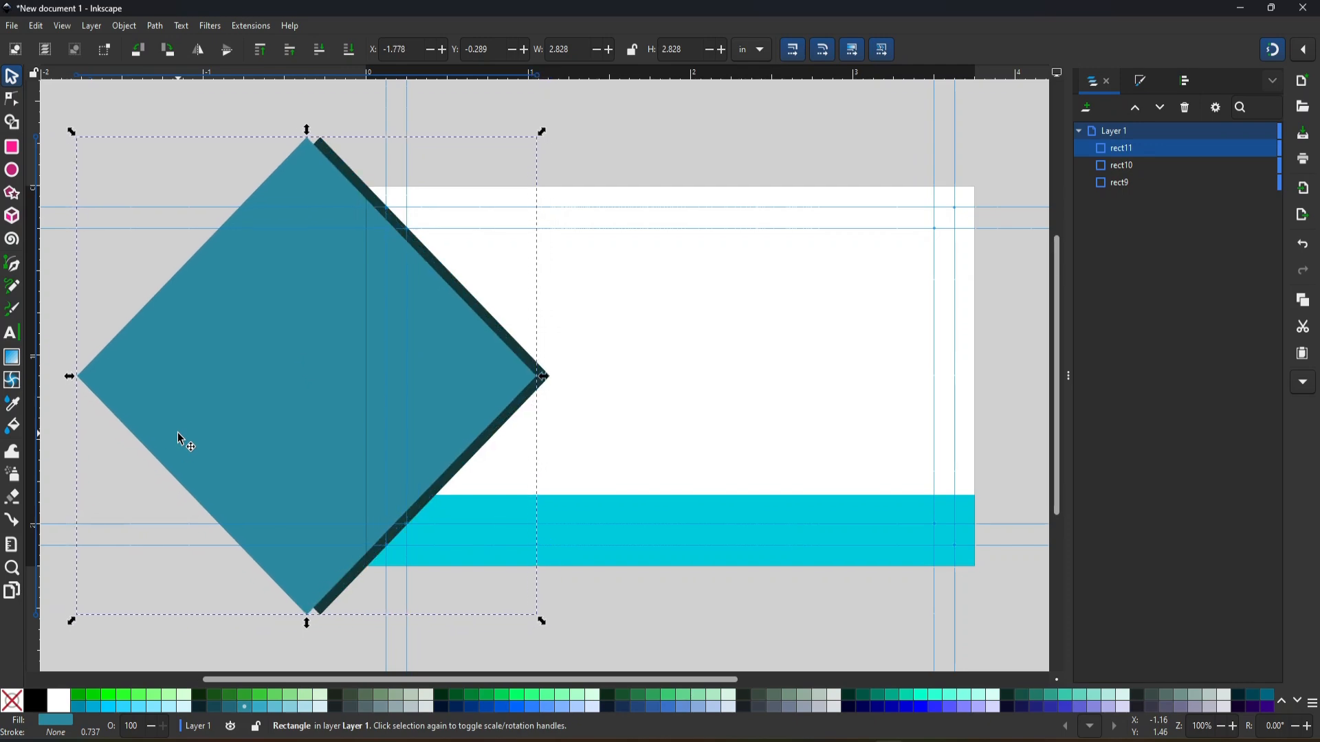
Duplicate the blue-teal diamond, place the copy directly beneath it in the stacking order, and fill it bright green.
right_click(1145, 147)
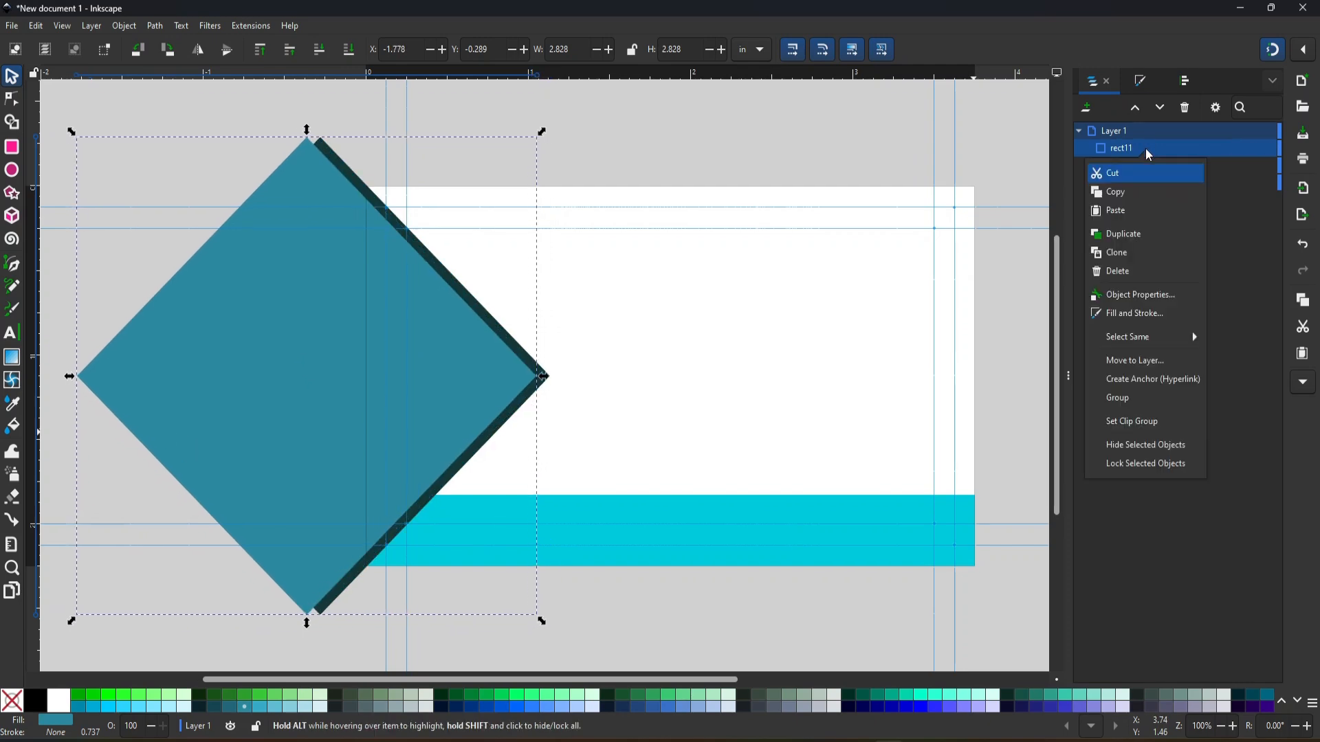
left_click(1141, 186)
left_click_drag(1145, 150, 1145, 167)
left_click(325, 358)
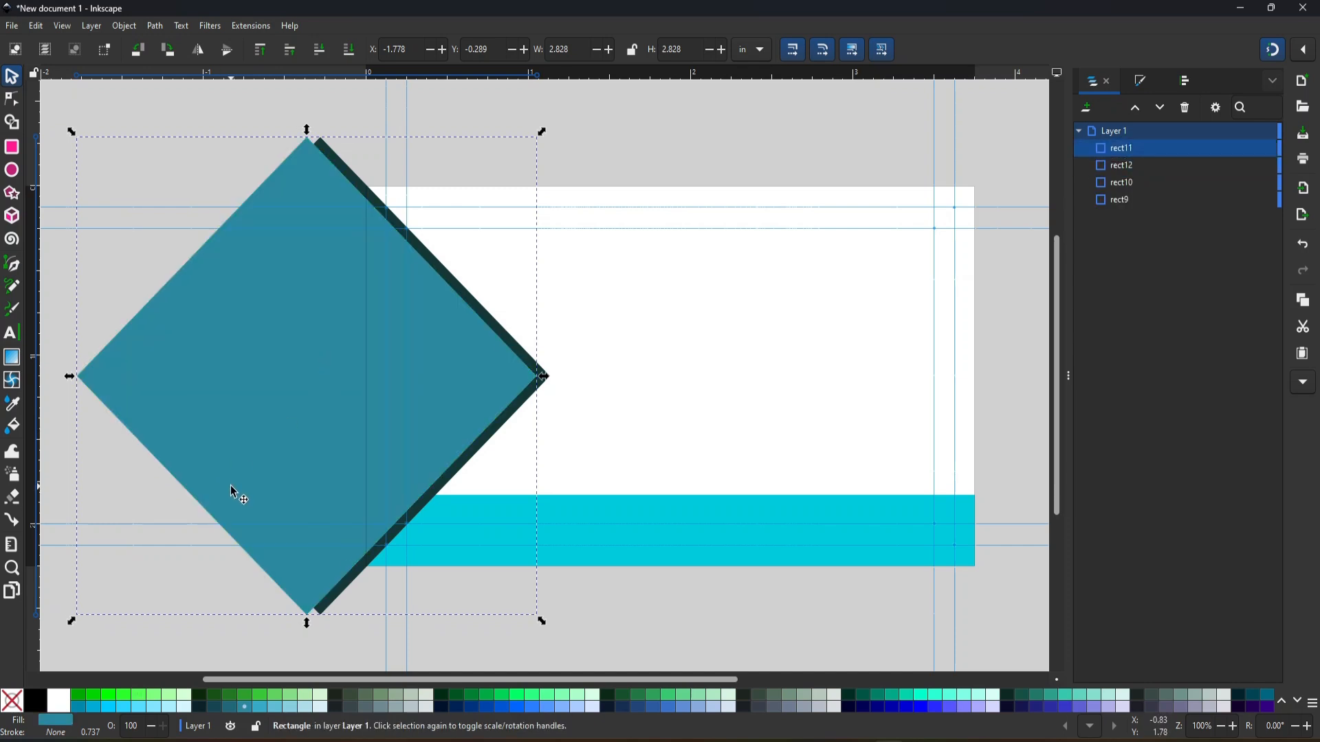
Nudge the top blue-teal diamond left to X -1.861 in to expose a green strip, and deselect it.
key("Left")
key("Left")
key("Left")
key("Left")
key("Escape")
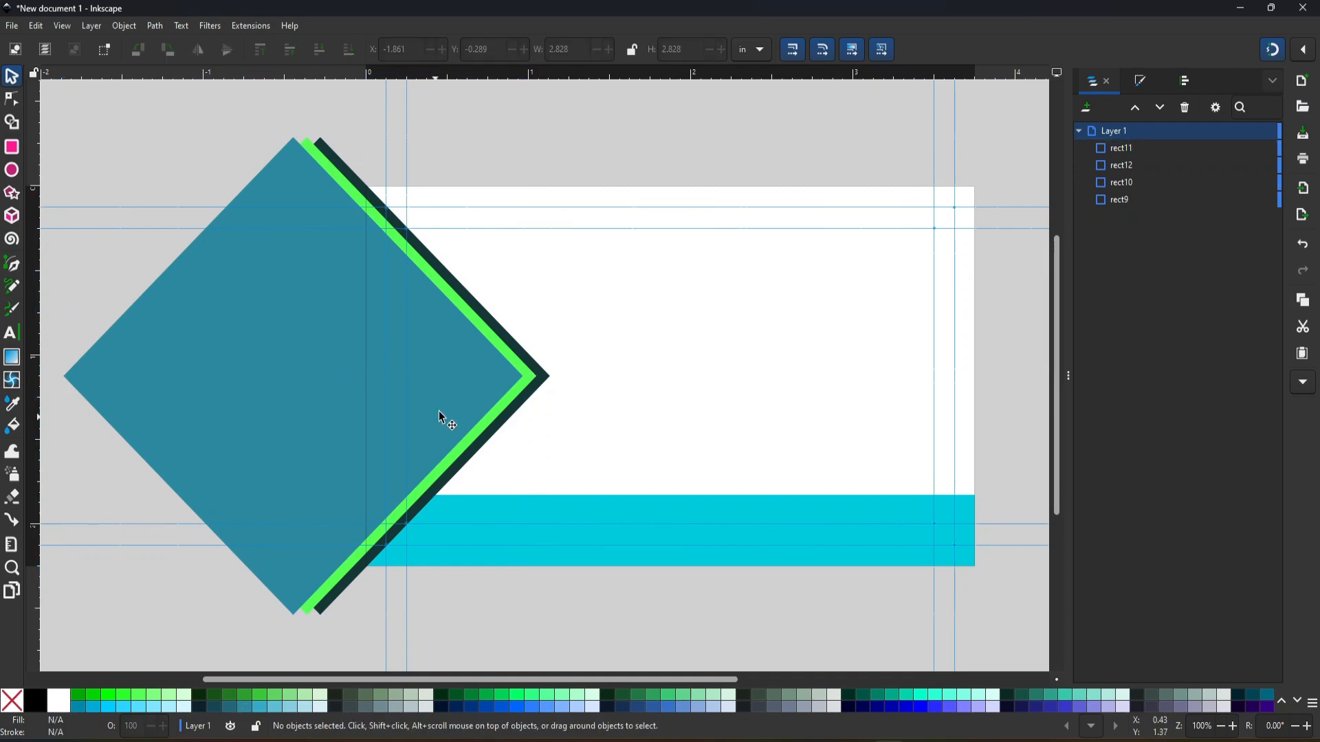
Cover the three diamonds' overhang beyond the page's left edge with a rectangle about 1.9 by 3.26 in and cut it all away with Shape Builder.
left_click(12, 149)
left_click_drag(255, 111, 367, 662)
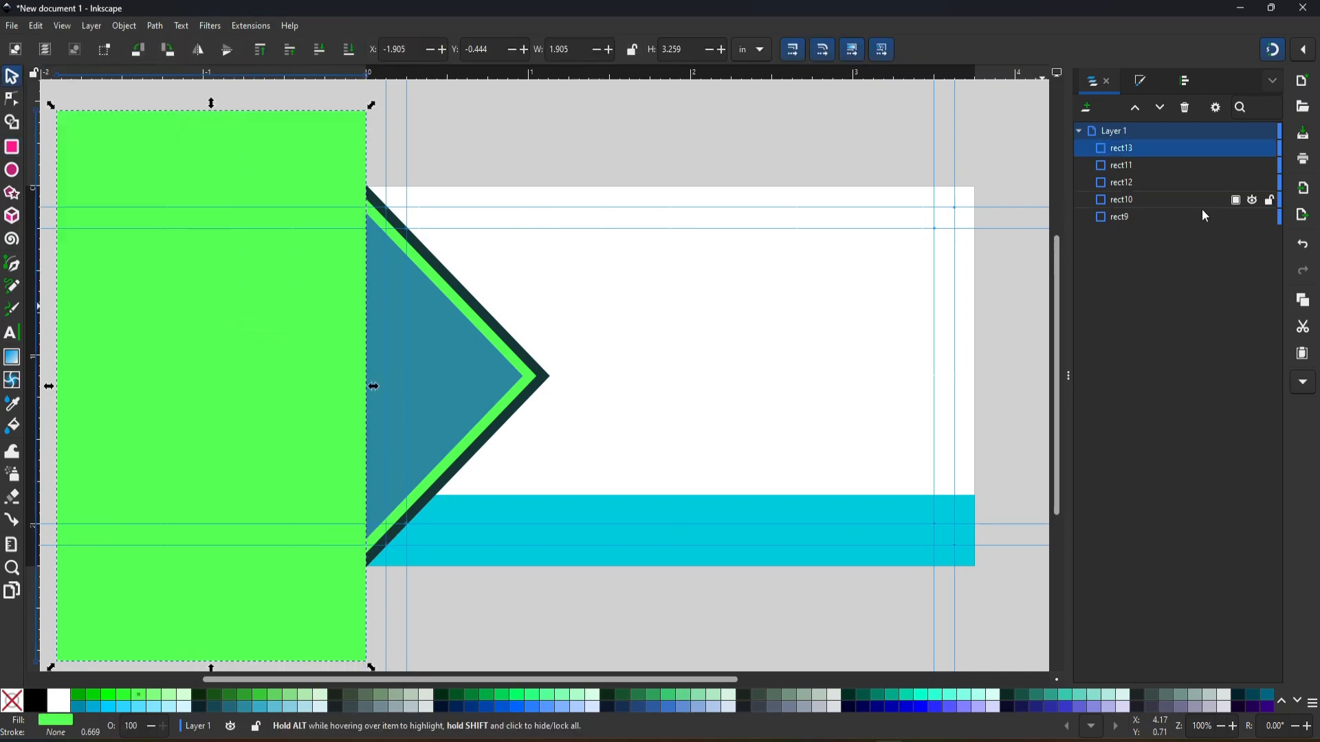
left_click(1135, 166, "shift")
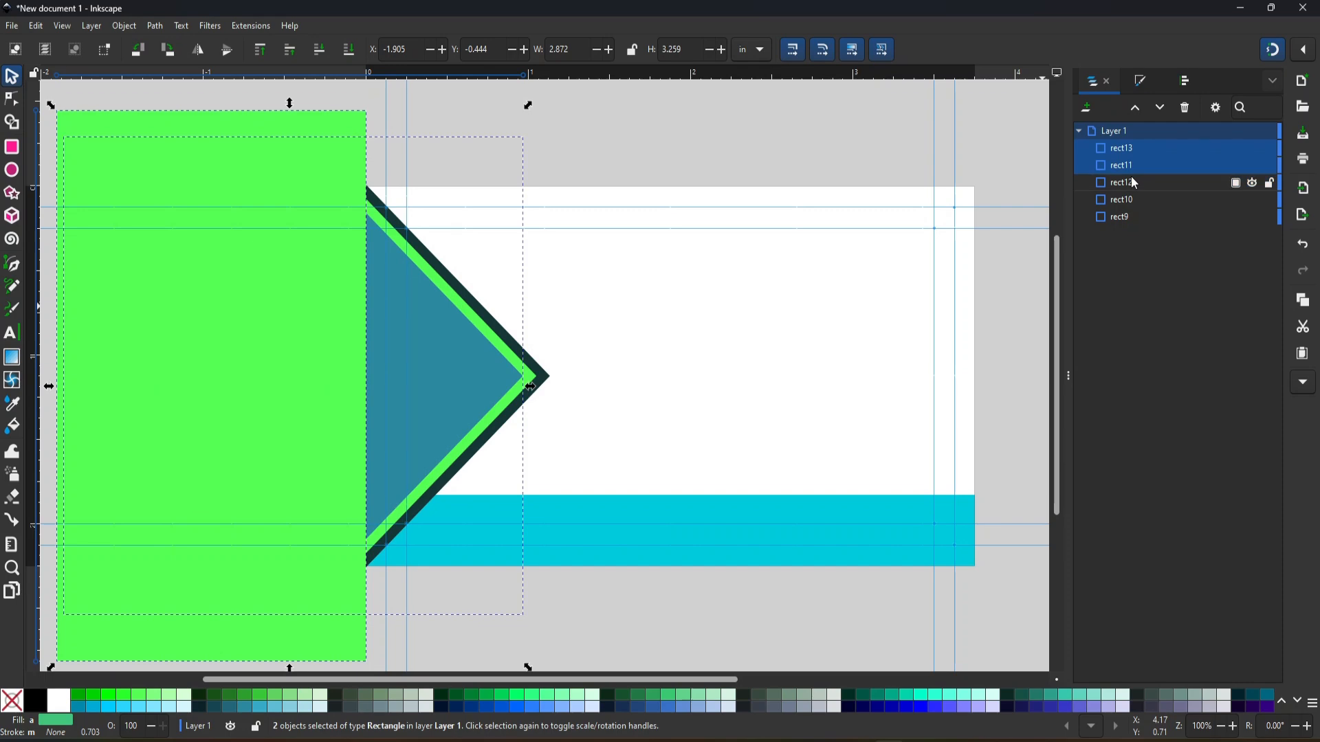
left_click(1130, 199, "shift")
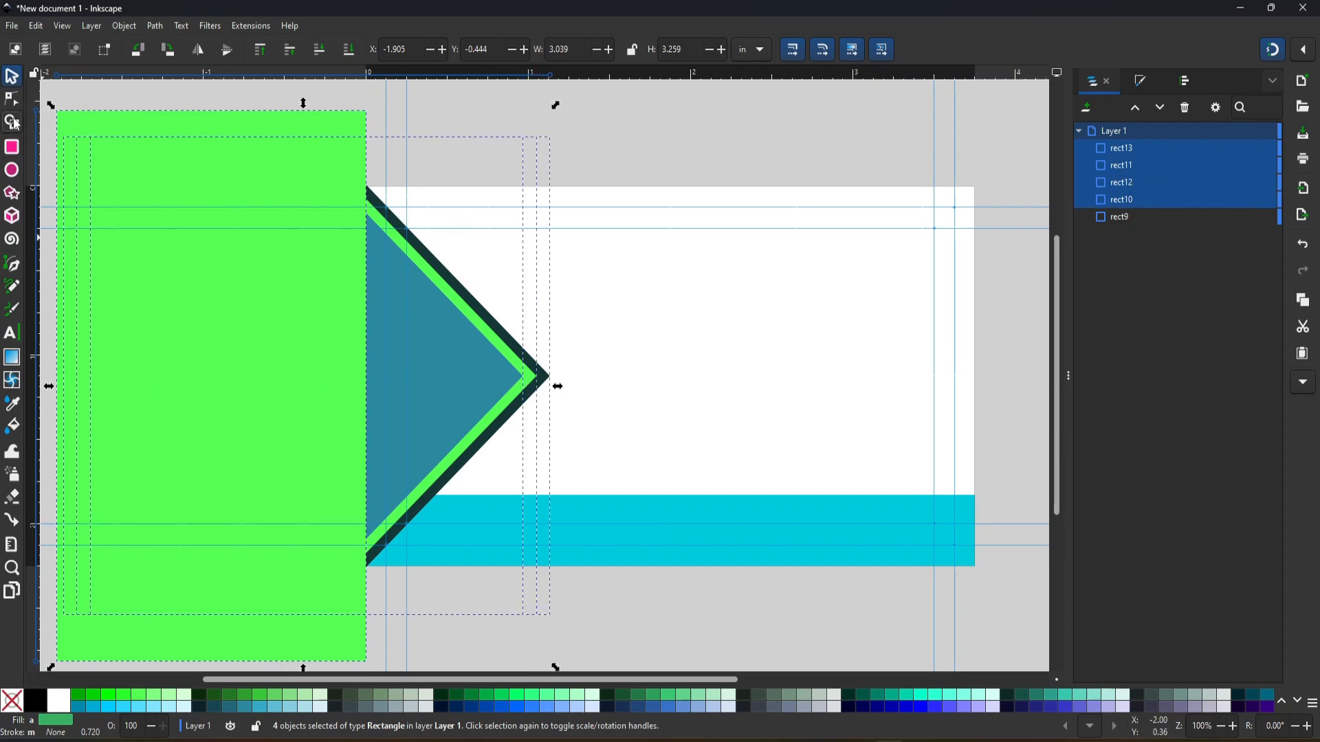
left_click(12, 122)
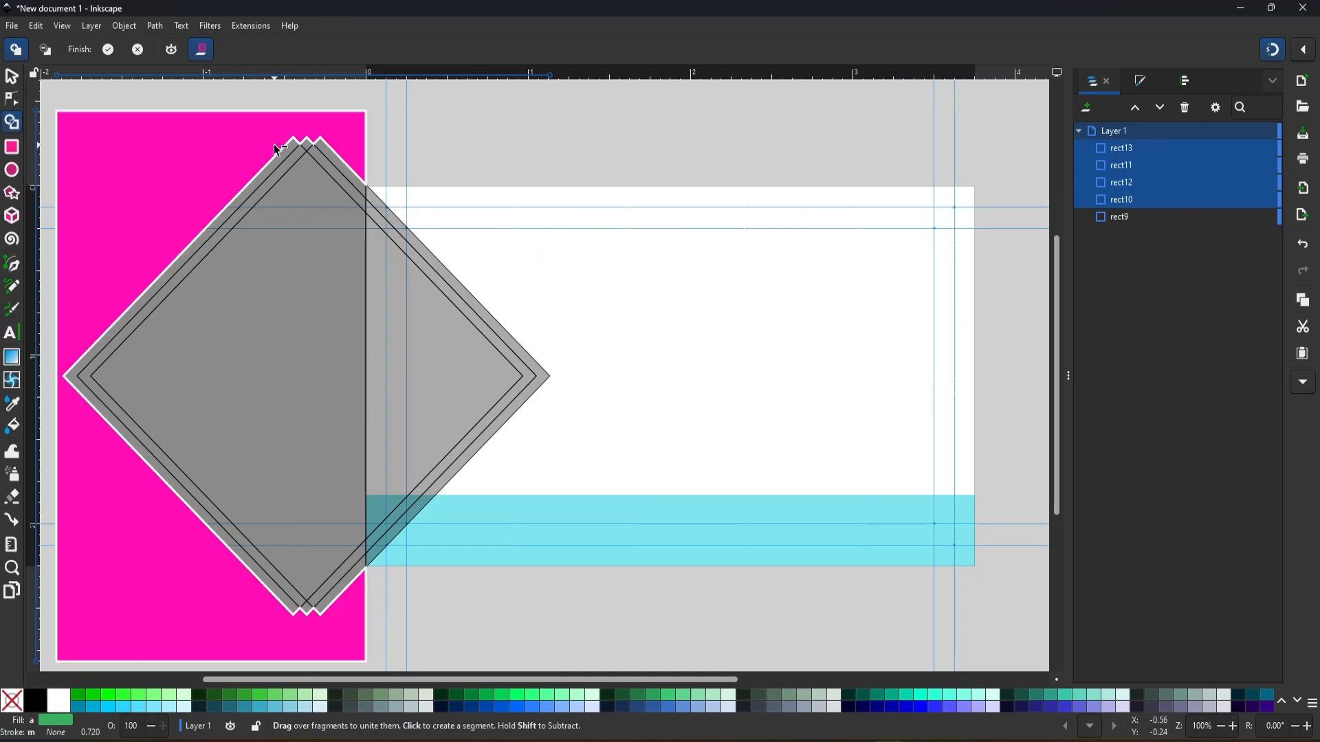
left_click_drag(277, 149, 291, 197)
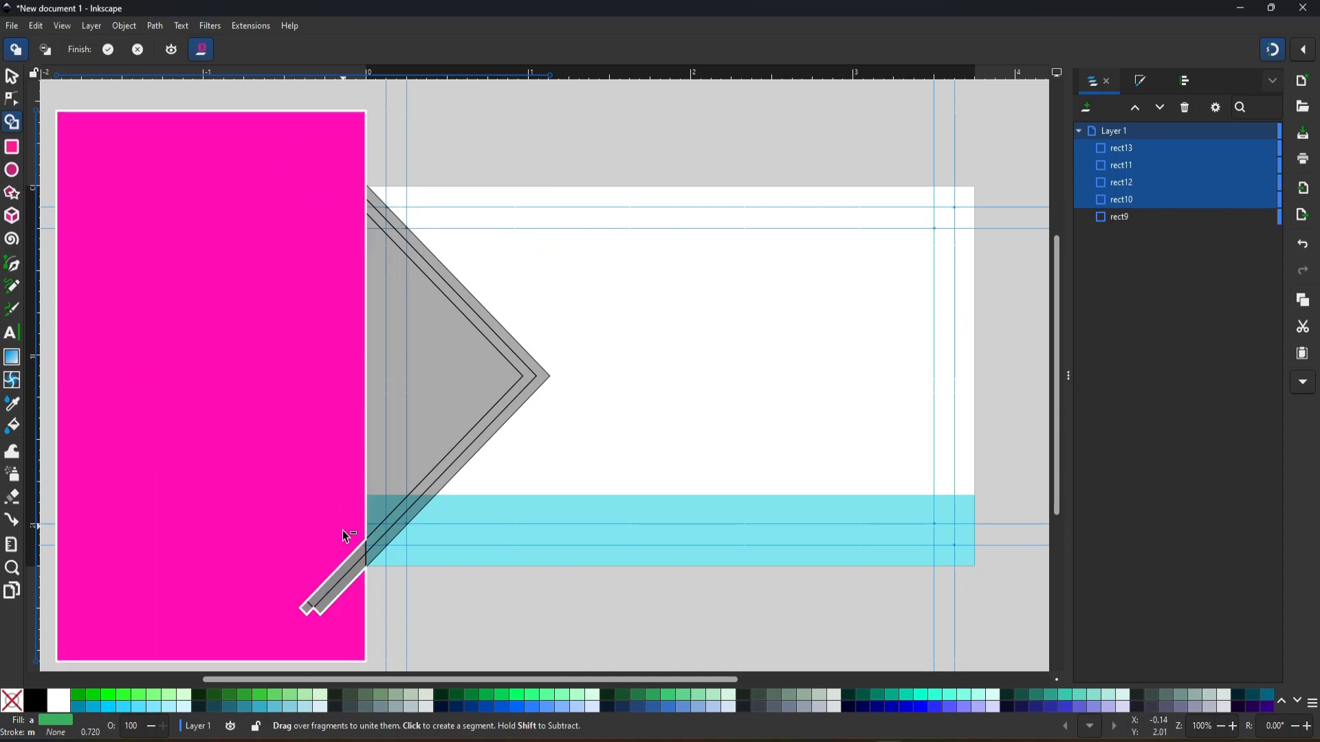
left_click(306, 609, "shift")
key("Return")
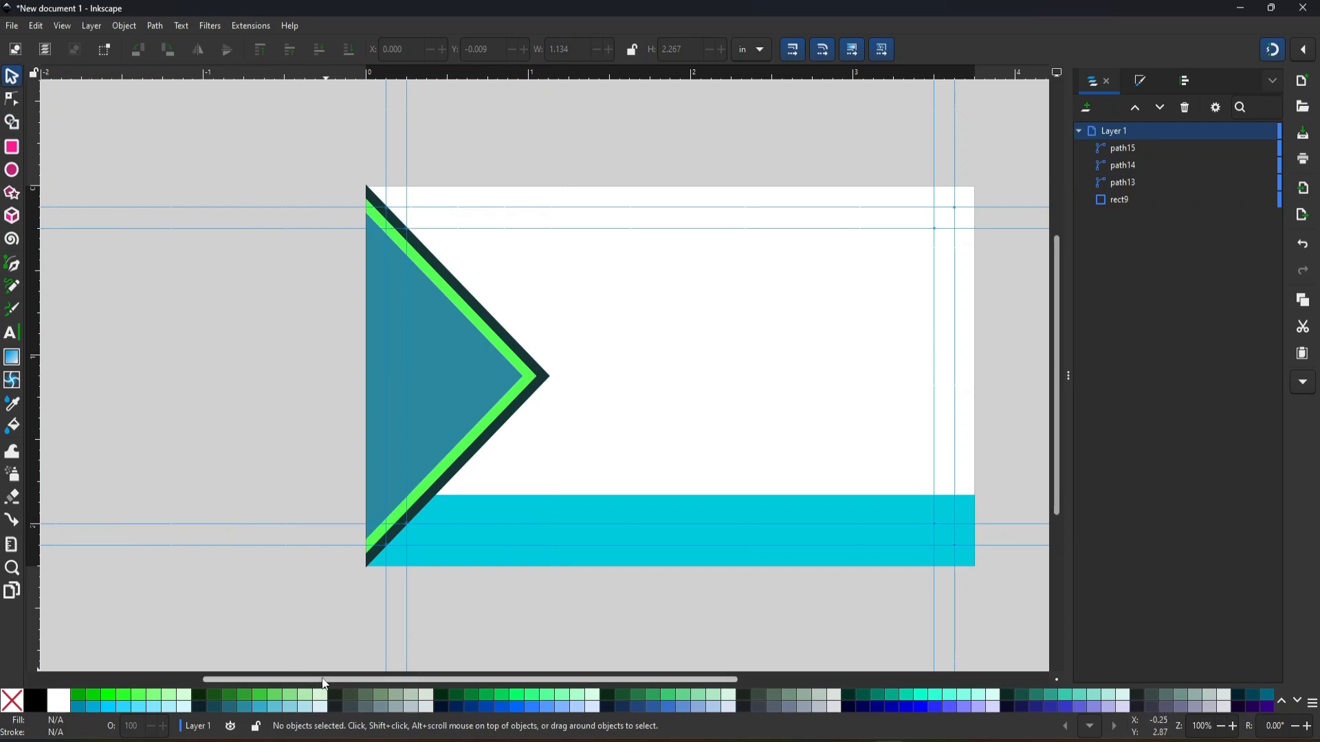
Draw a straight horizontal line about 2.70 in long with the Pen tool from the green chevron's tip to the page's right border.
left_click_drag(316, 680, 376, 681)
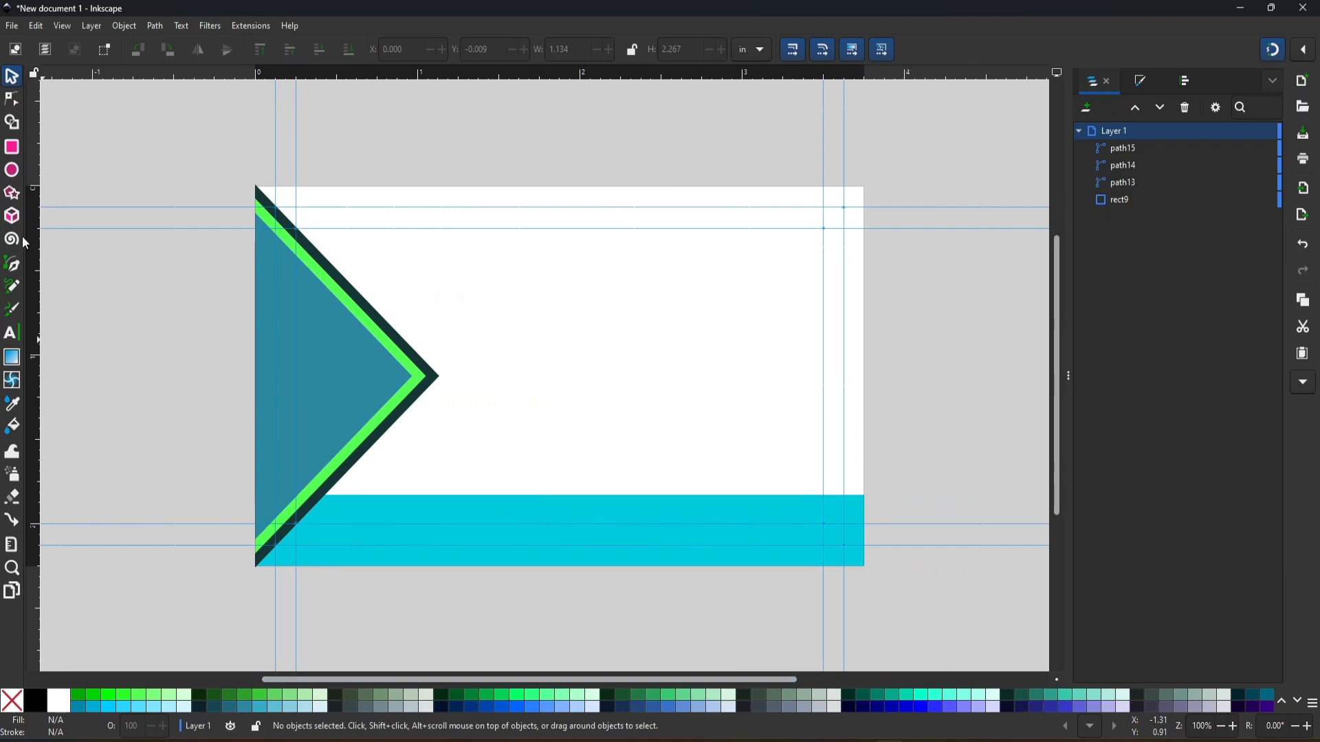
left_click(13, 267)
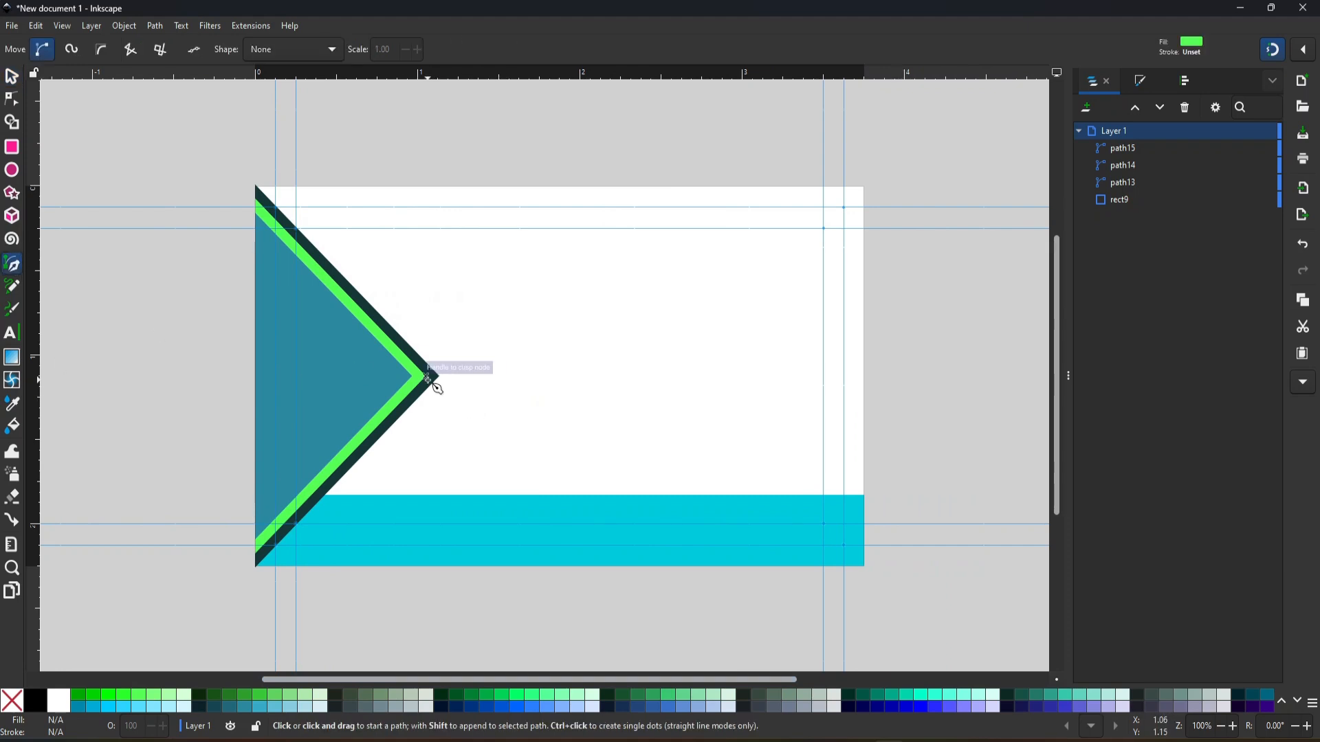
left_click(427, 377)
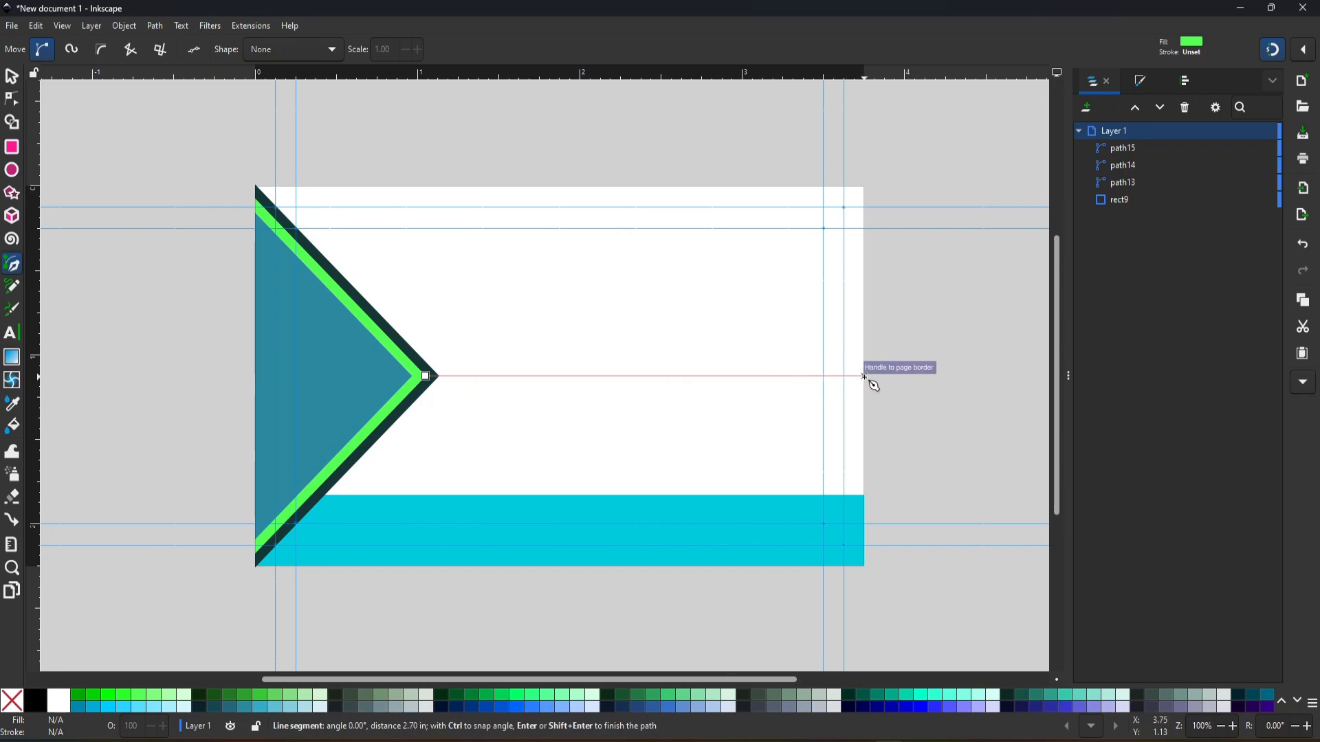
left_click(864, 377)
left_click(12, 76)
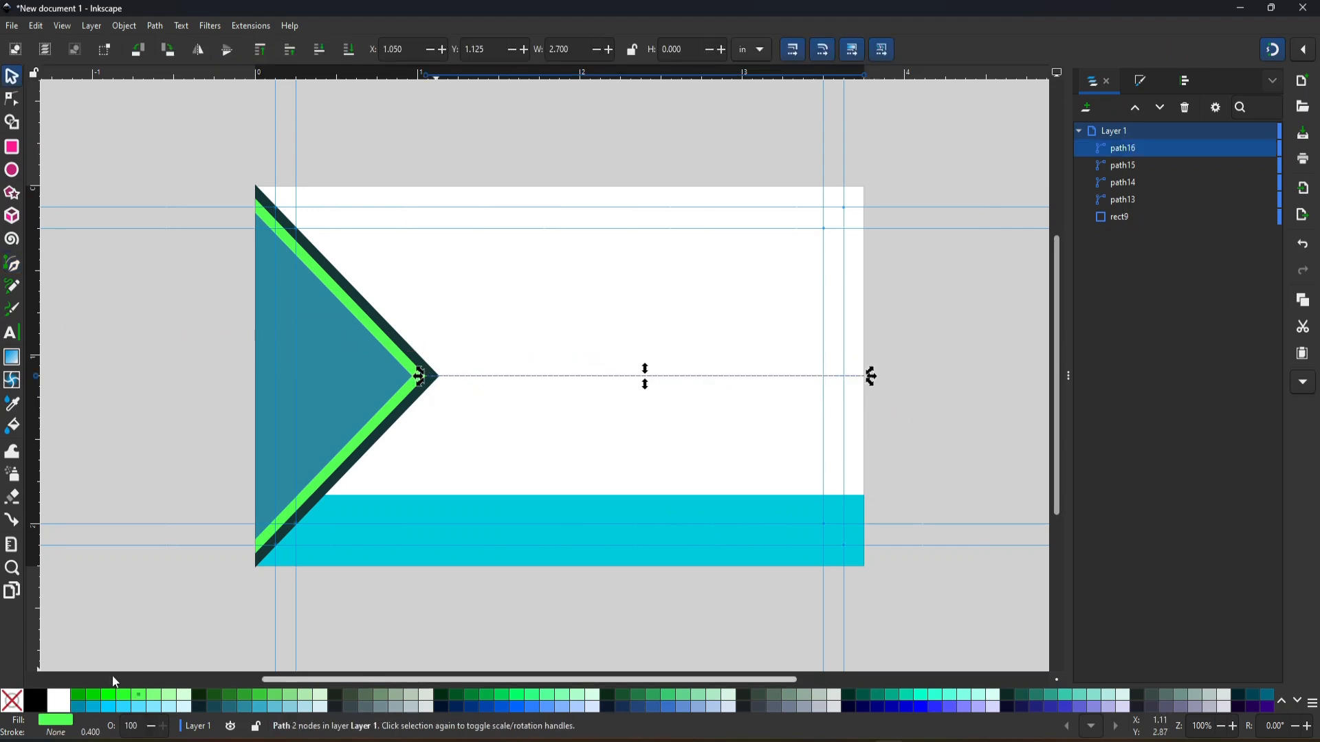
Give the horizontal line a navy blue stroke, set its stroke width to 0.700 mm, and deselect it.
left_click(28, 708, "shift")
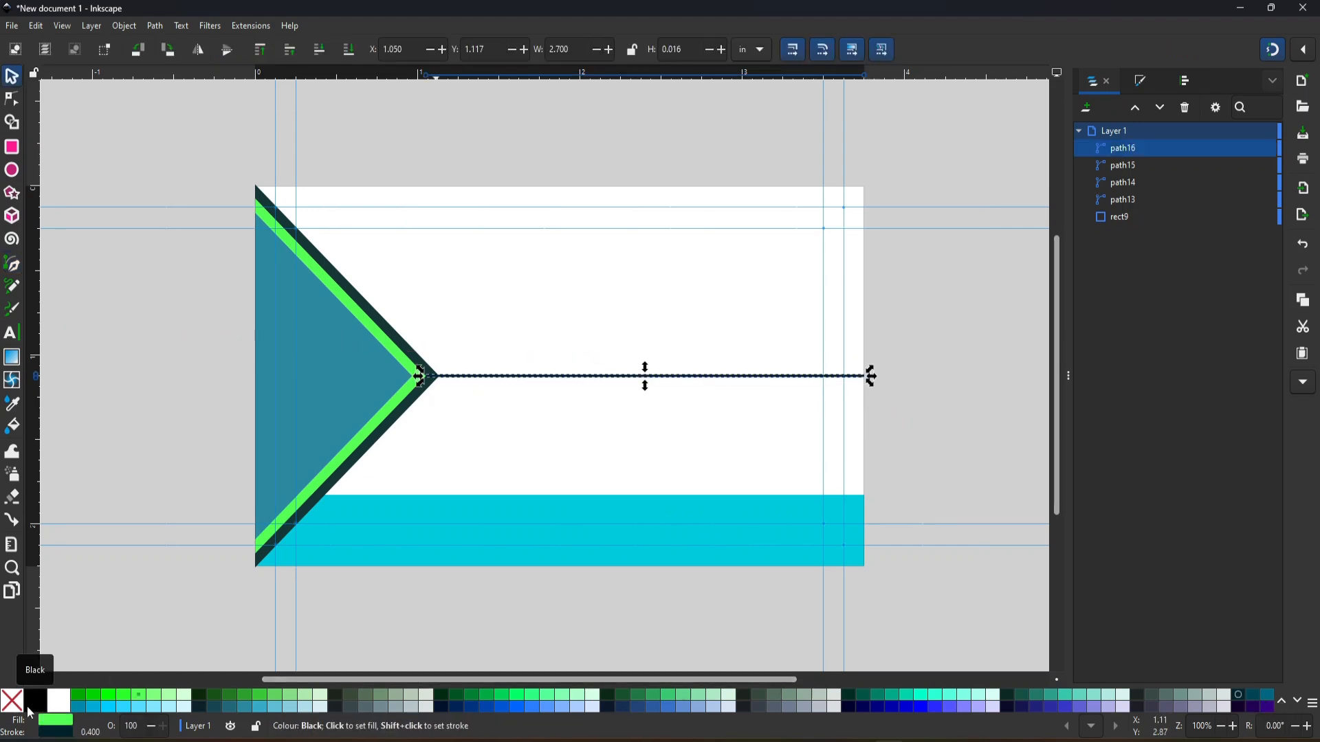
left_click(913, 380)
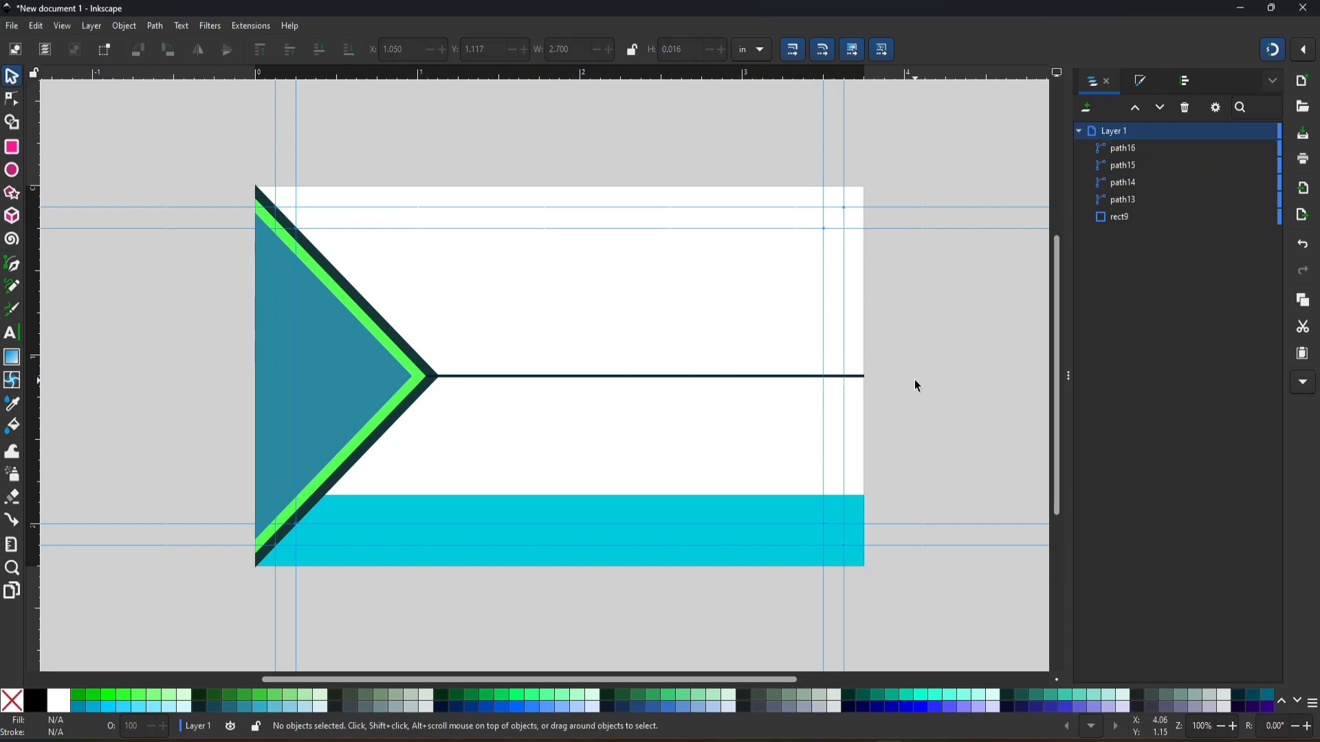
left_click(521, 382)
left_click(1142, 83)
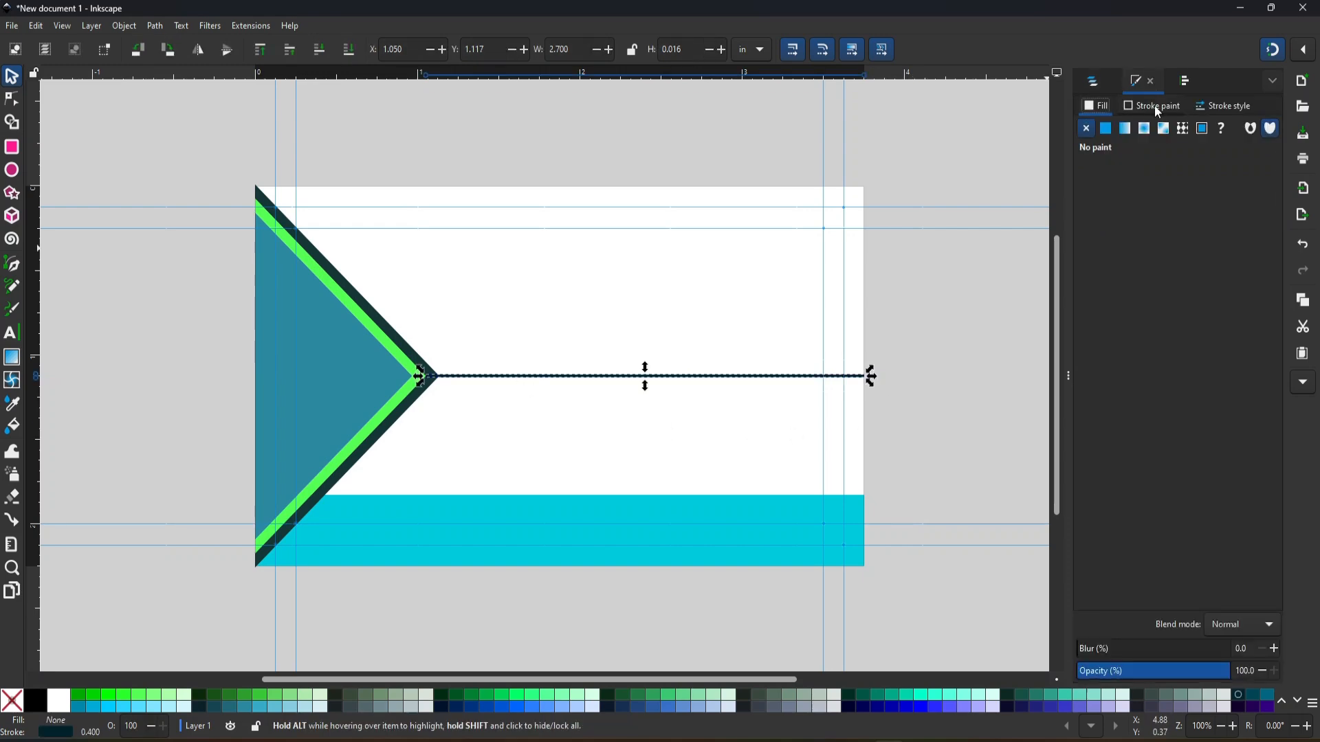
left_click(1159, 109)
left_click(1223, 107)
scroll(1167, 134, "up", 3)
key("Escape")
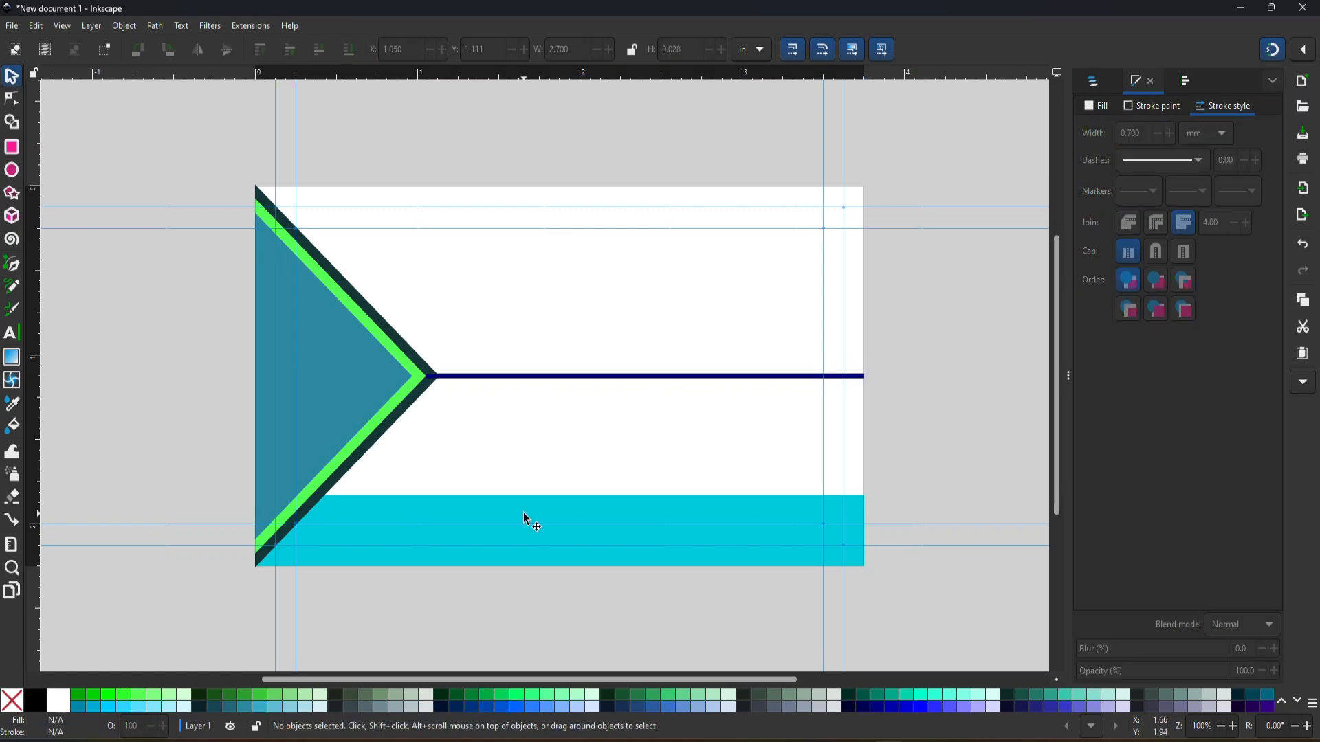
Fill the bottom band with very dark navy blue and deselect it.
left_click(533, 512)
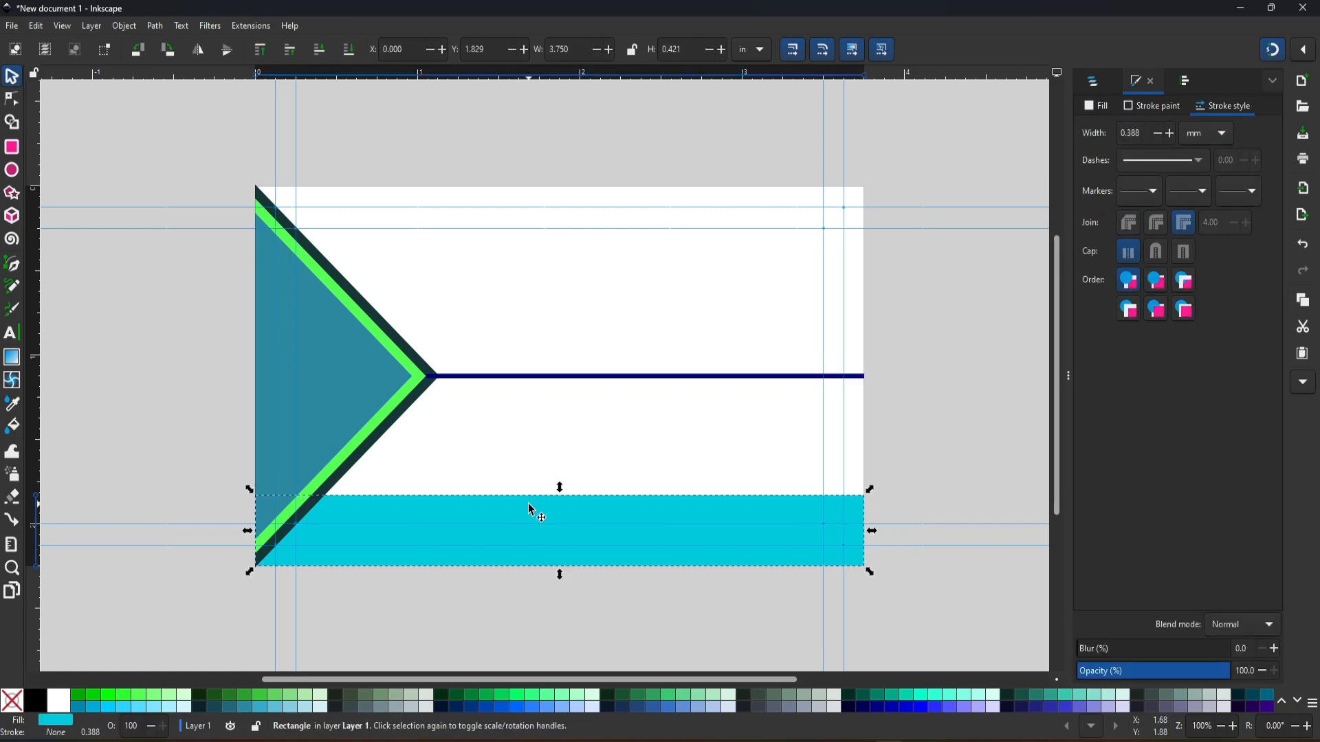
left_click(444, 706)
key("Escape")
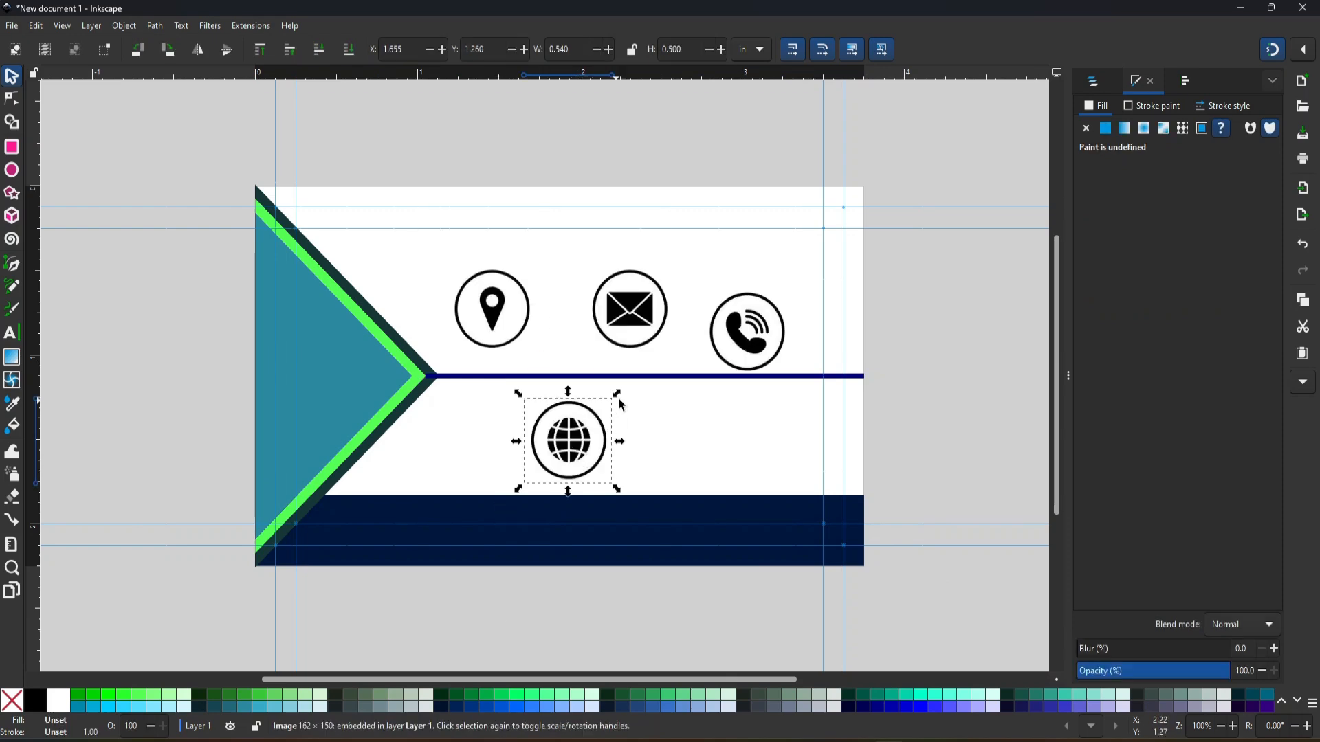
Shrink the phone, envelope, globe and pin icons to about 0.22 in wide and arrange them in an evenly spaced column below the line's chevron end.
left_click_drag(617, 399, 435, 467)
left_click(556, 457)
left_click(555, 457)
left_click(492, 309)
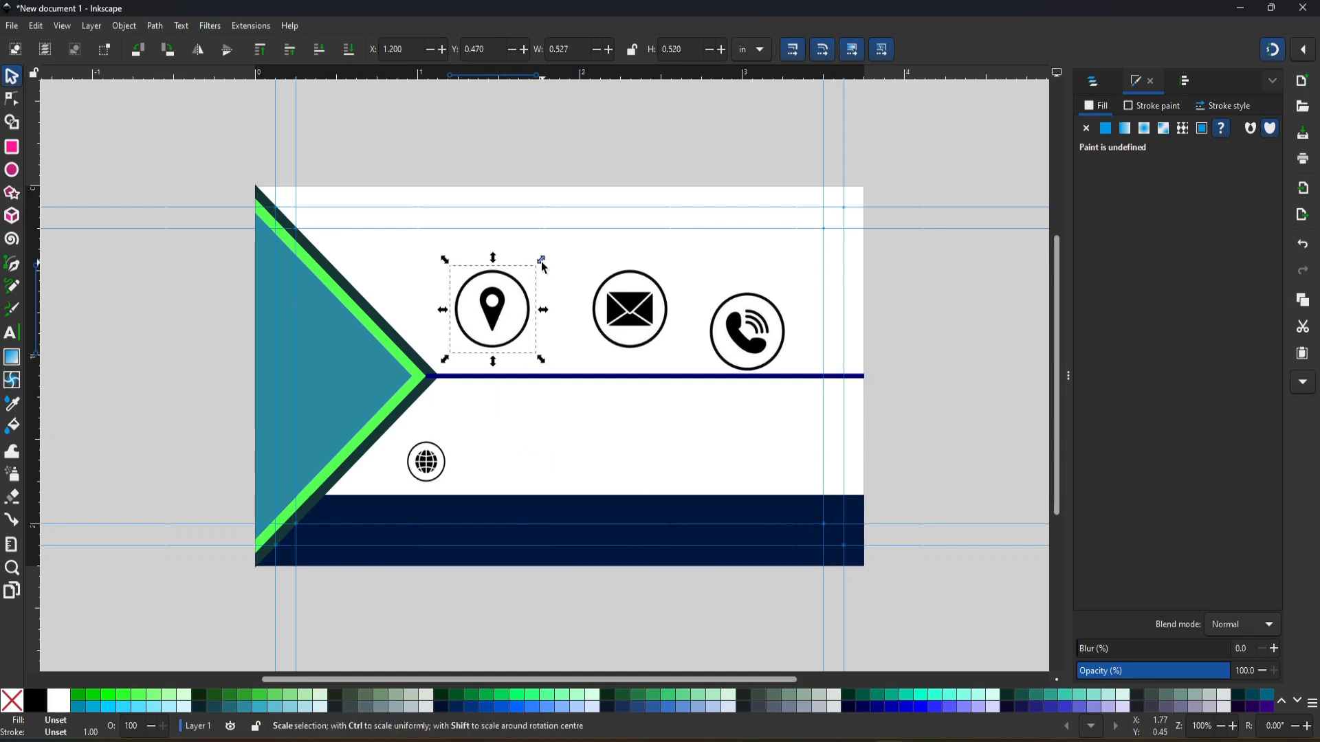
left_click_drag(543, 262, 515, 288)
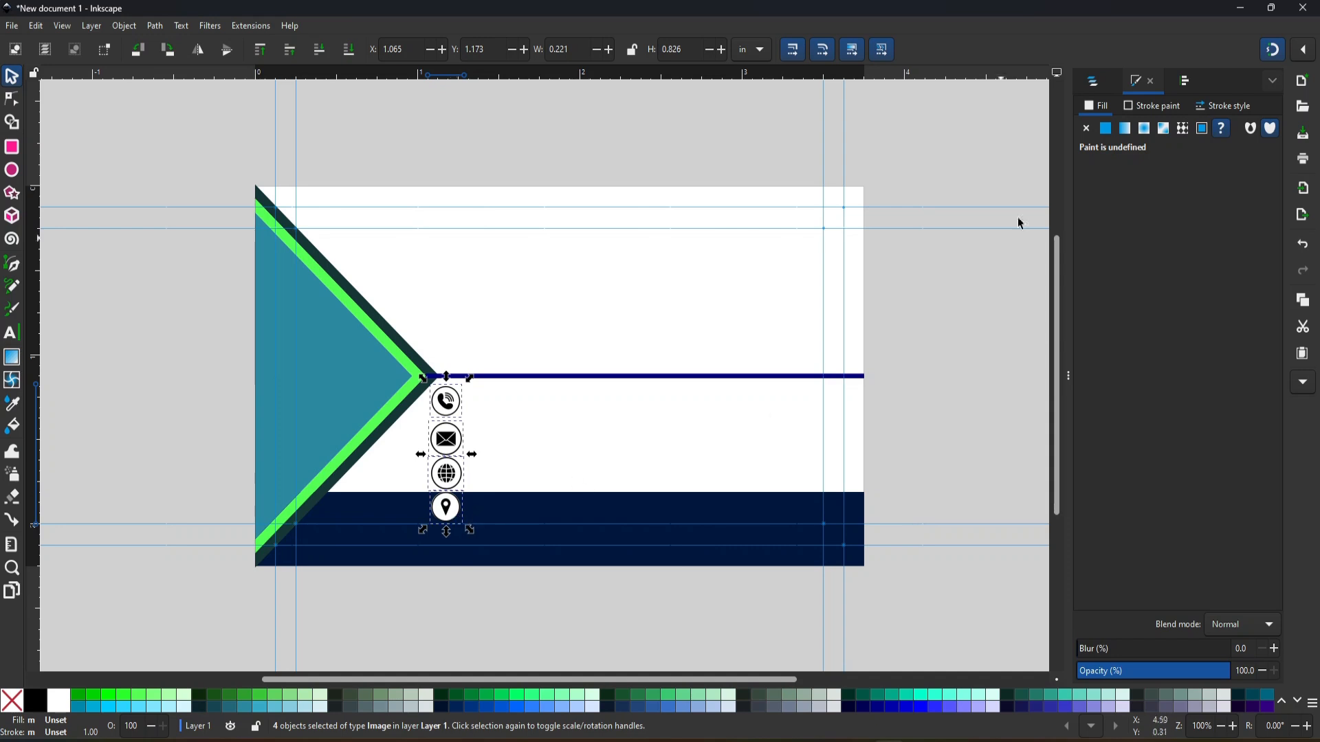
left_click(1188, 81)
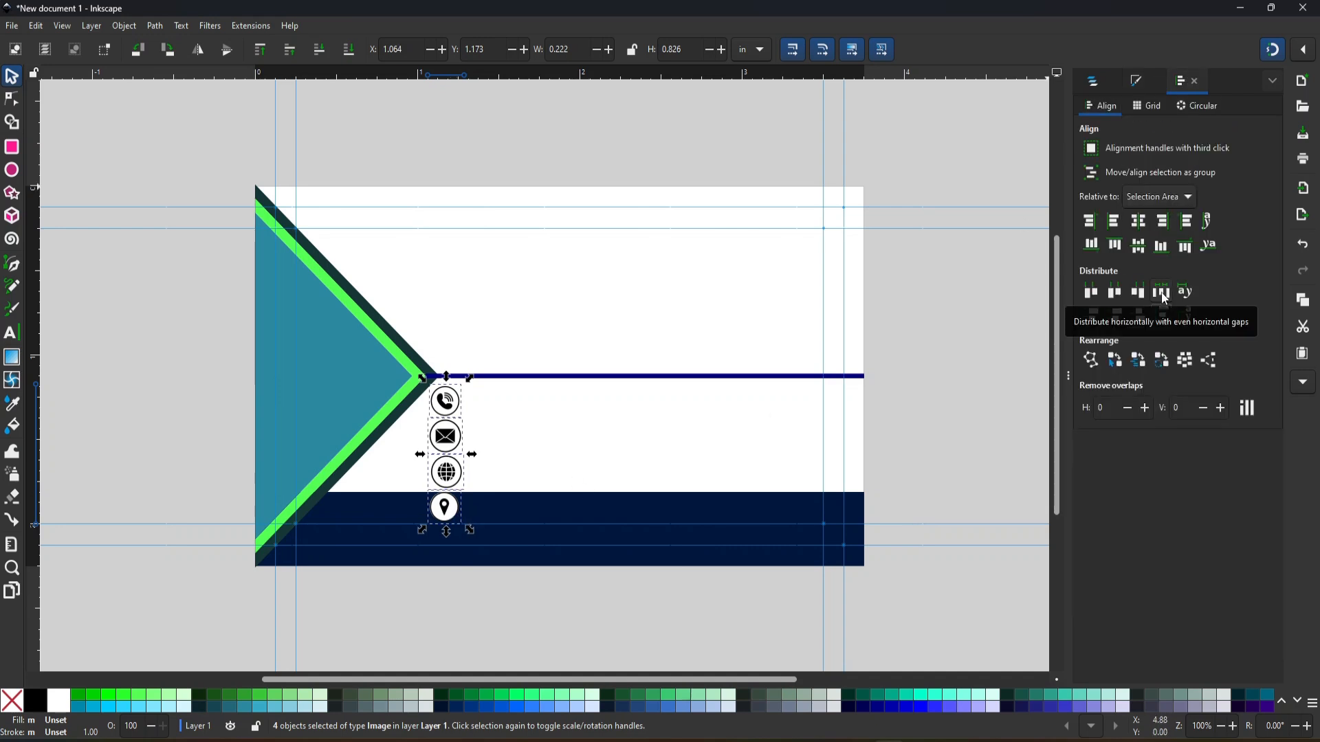
left_click(567, 418)
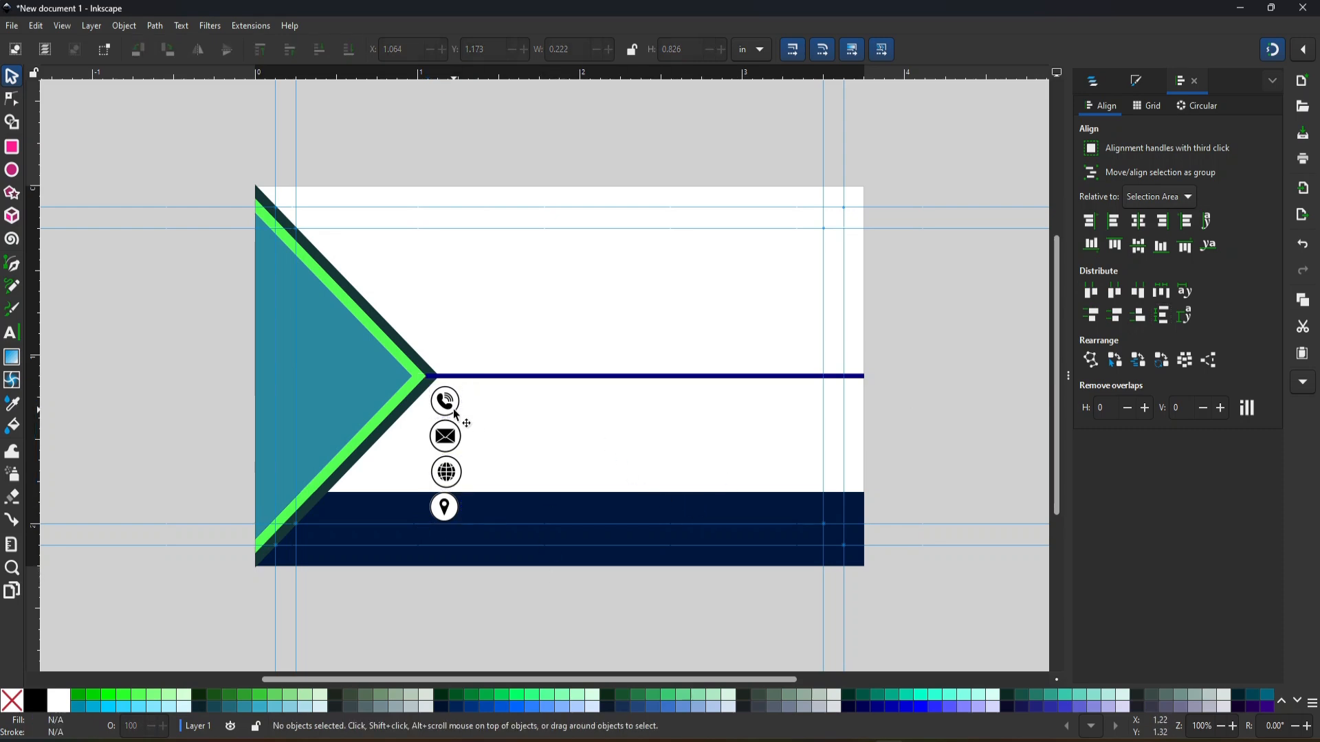
Write the contact's phone number as black 40 pt Roboto text above the horizontal line.
left_click(10, 333)
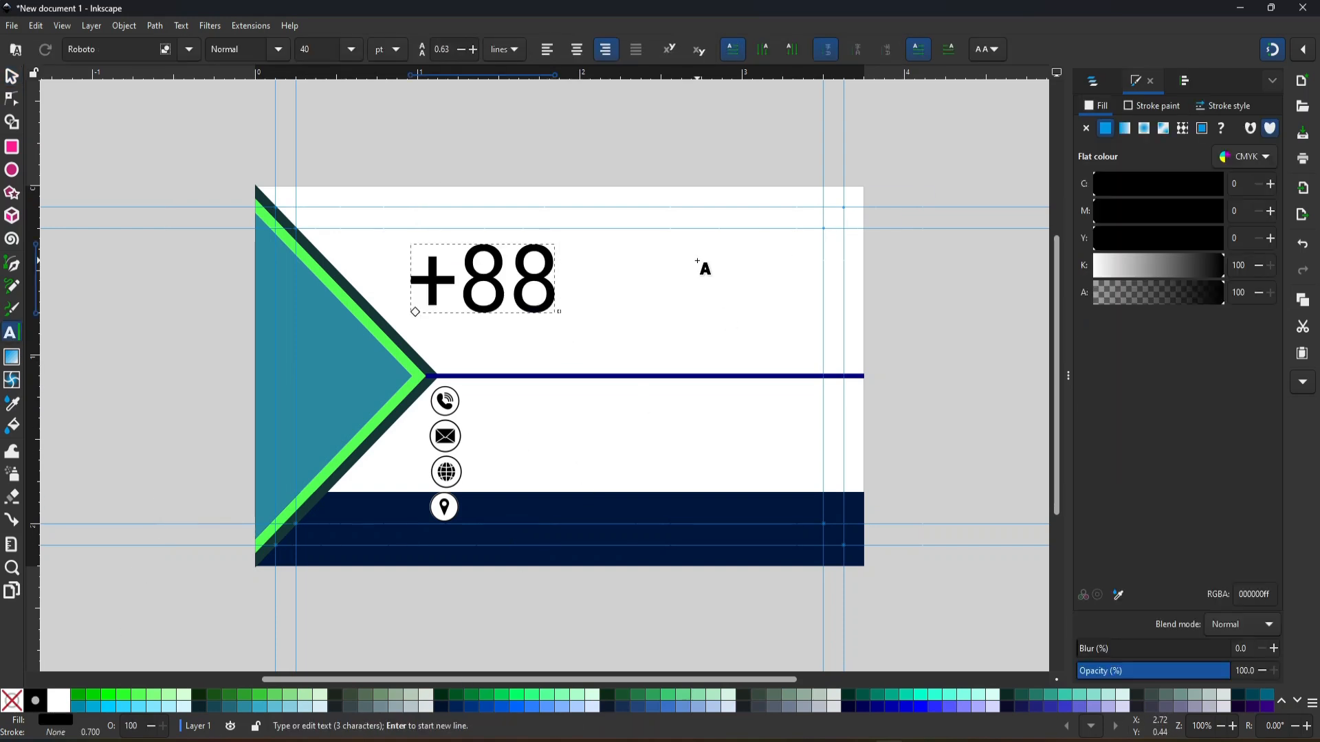
type("123789")
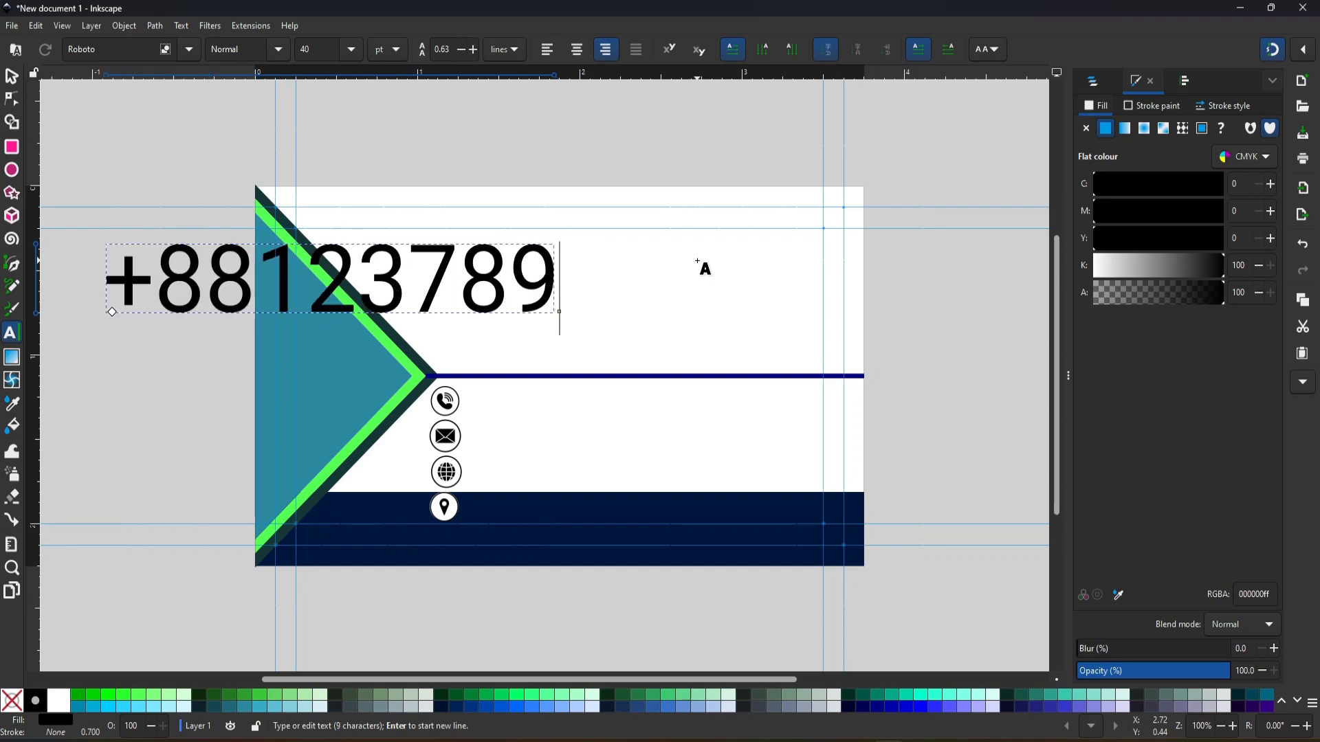
type("966")
Scale the phone number text down to about 1.08 in wide and place it beside the phone icon.
left_click(12, 76)
left_click_drag(251, 289, 556, 305)
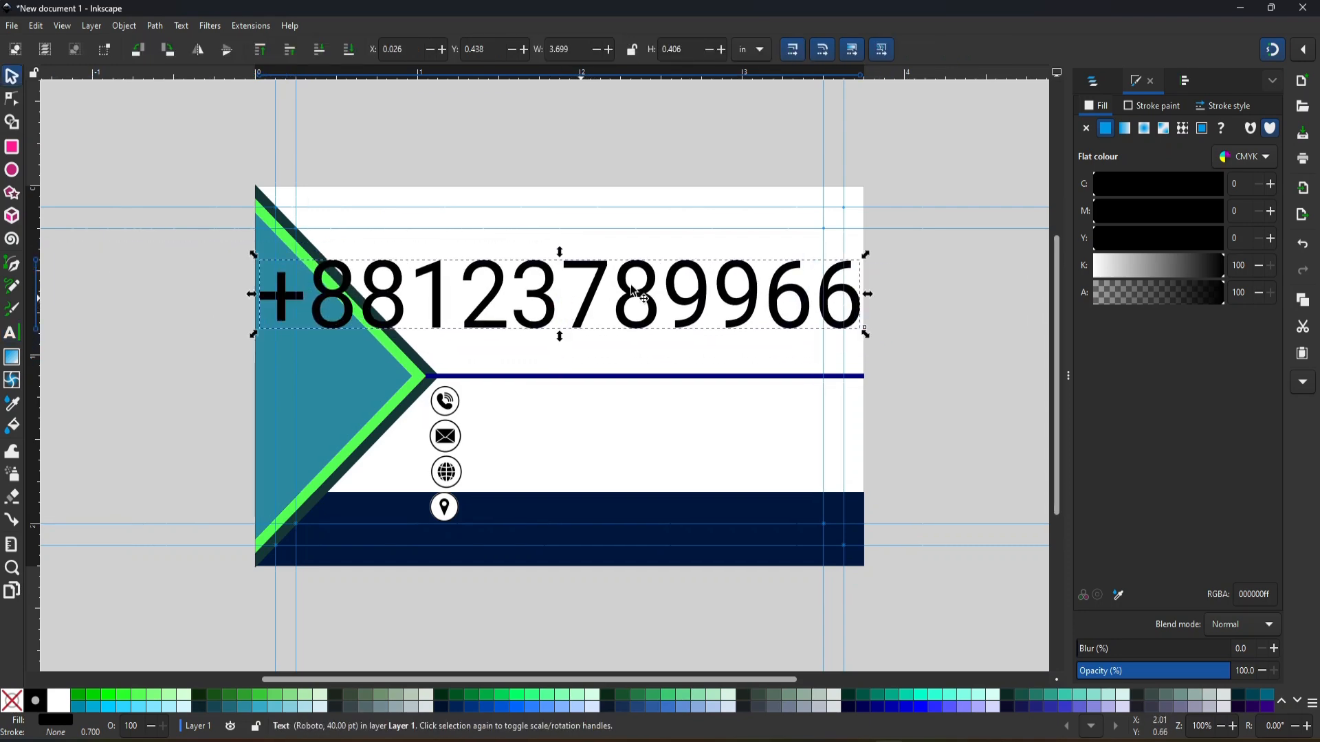
left_click_drag(866, 254, 786, 298)
left_click_drag(274, 339, 479, 425)
key("Escape")
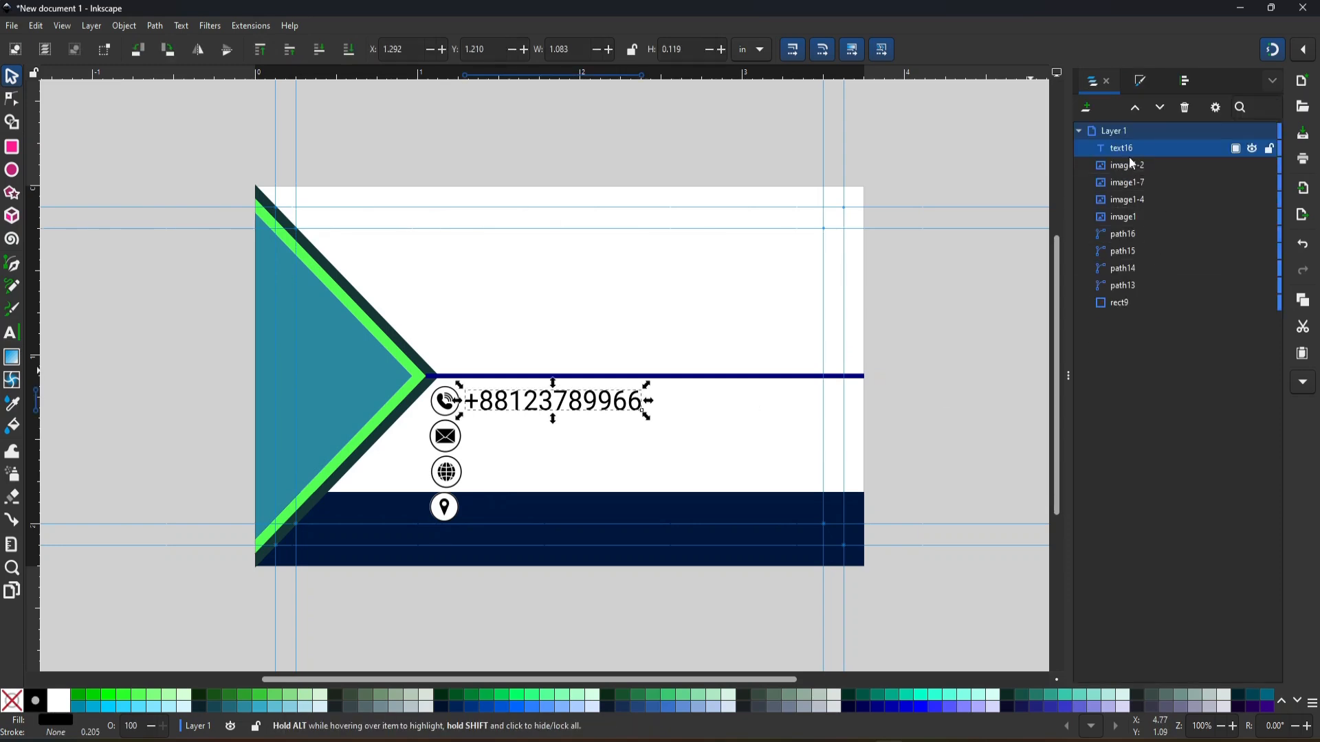
Duplicate the phone number text, move the copy beside the envelope icon, and replace its content with the contact's e-mail address.
right_click(1143, 147)
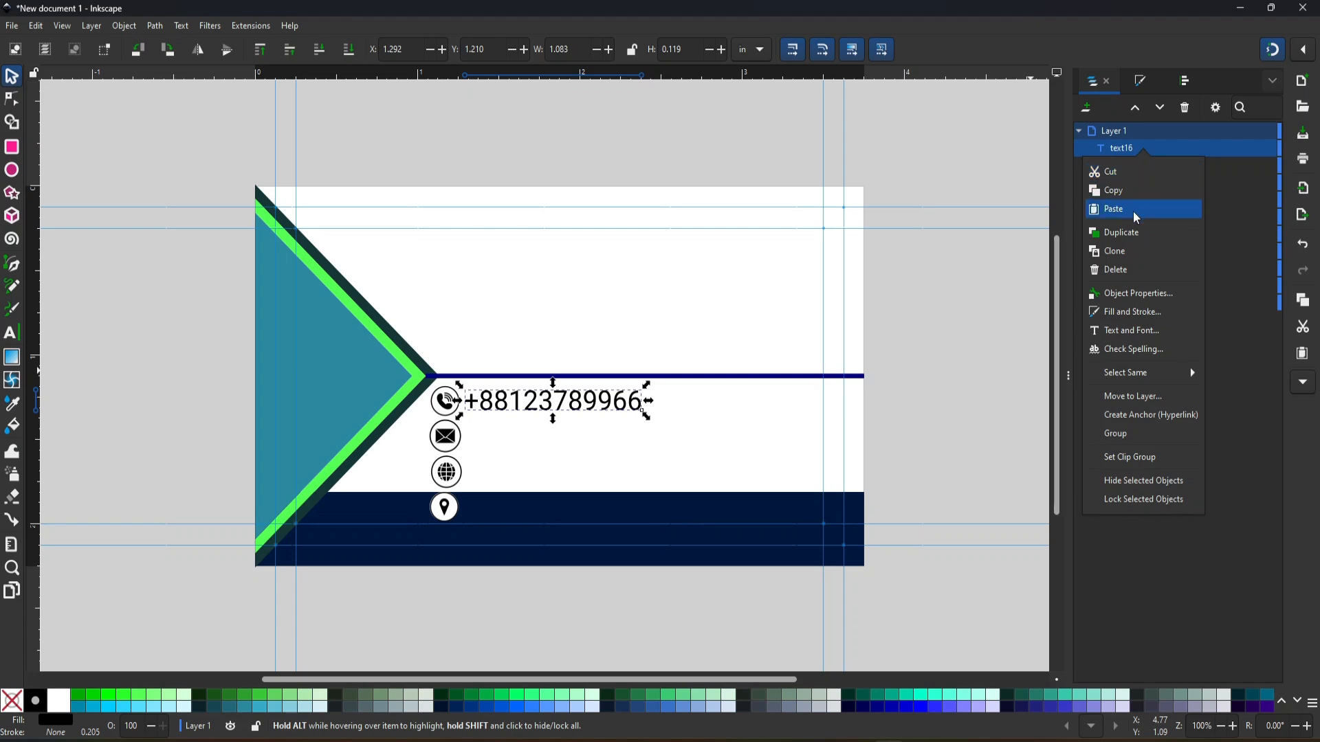
left_click(1135, 234)
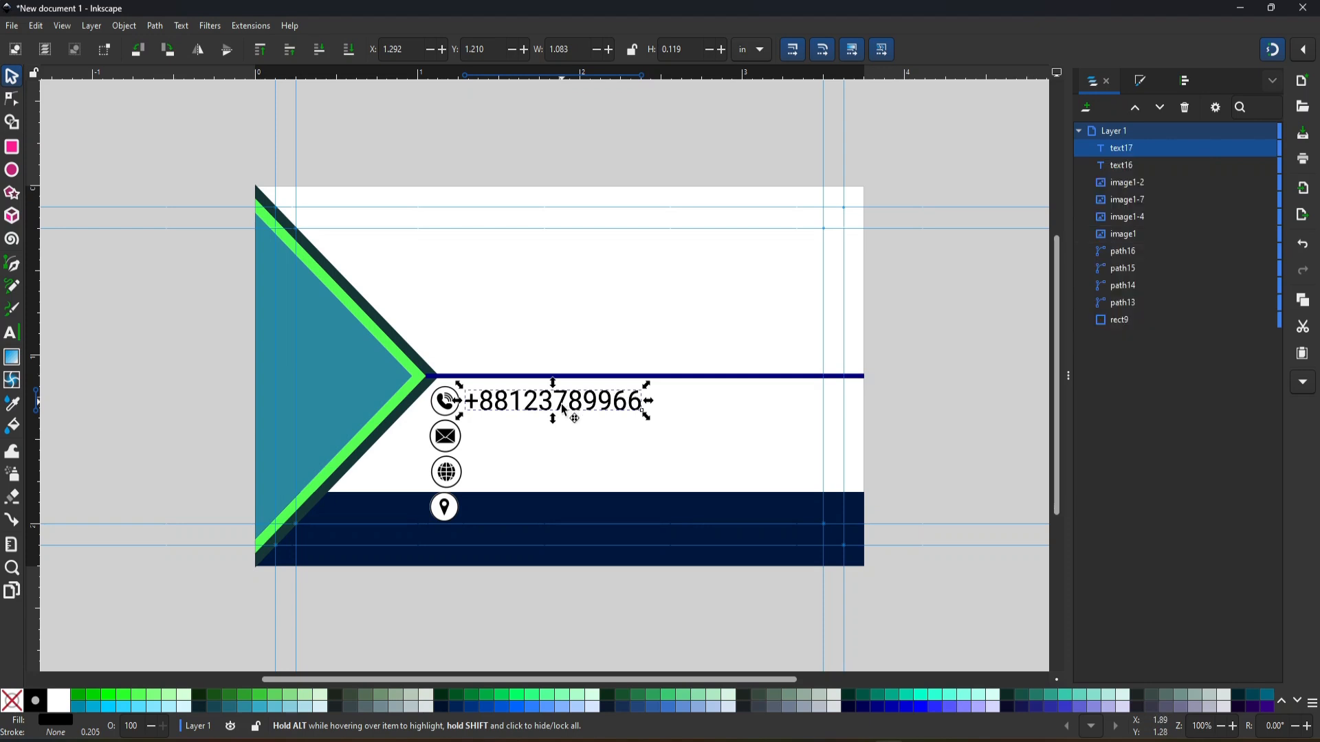
left_click_drag(567, 406, 567, 431)
left_click(568, 431)
key("Escape")
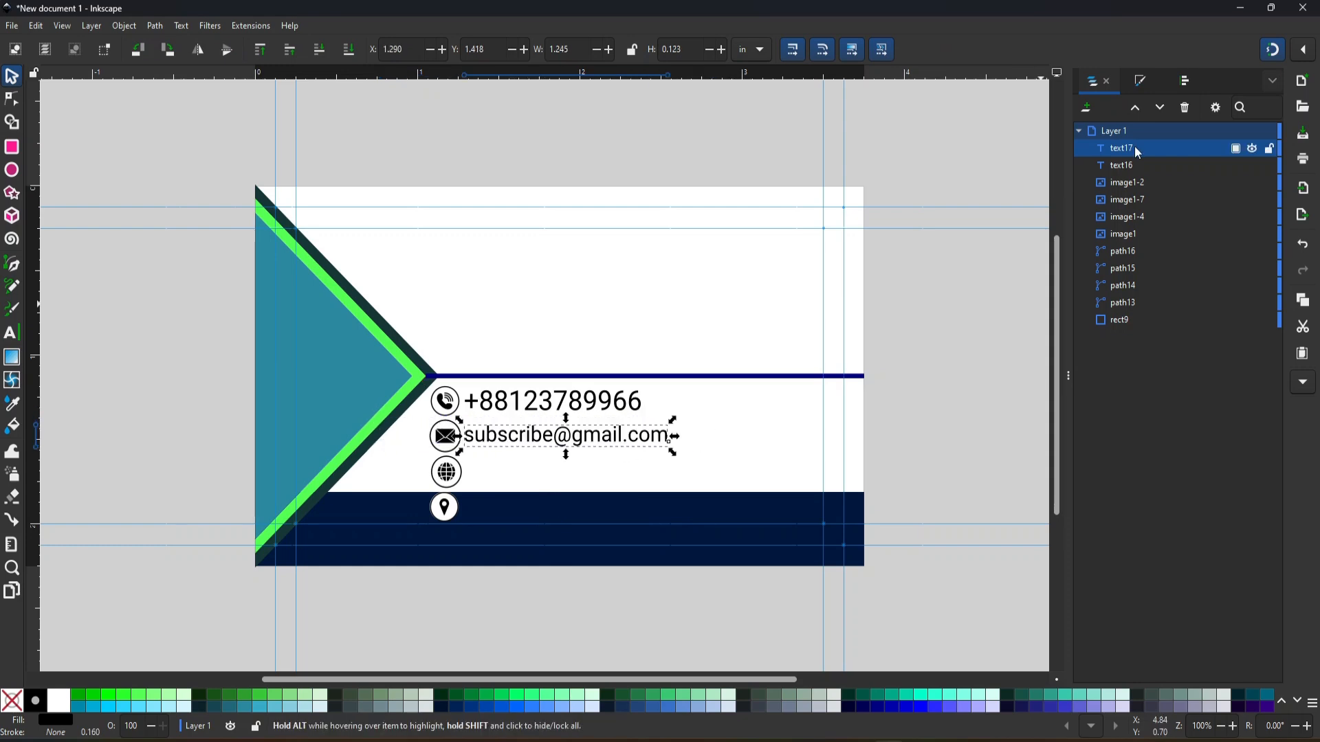
right_click(1137, 153)
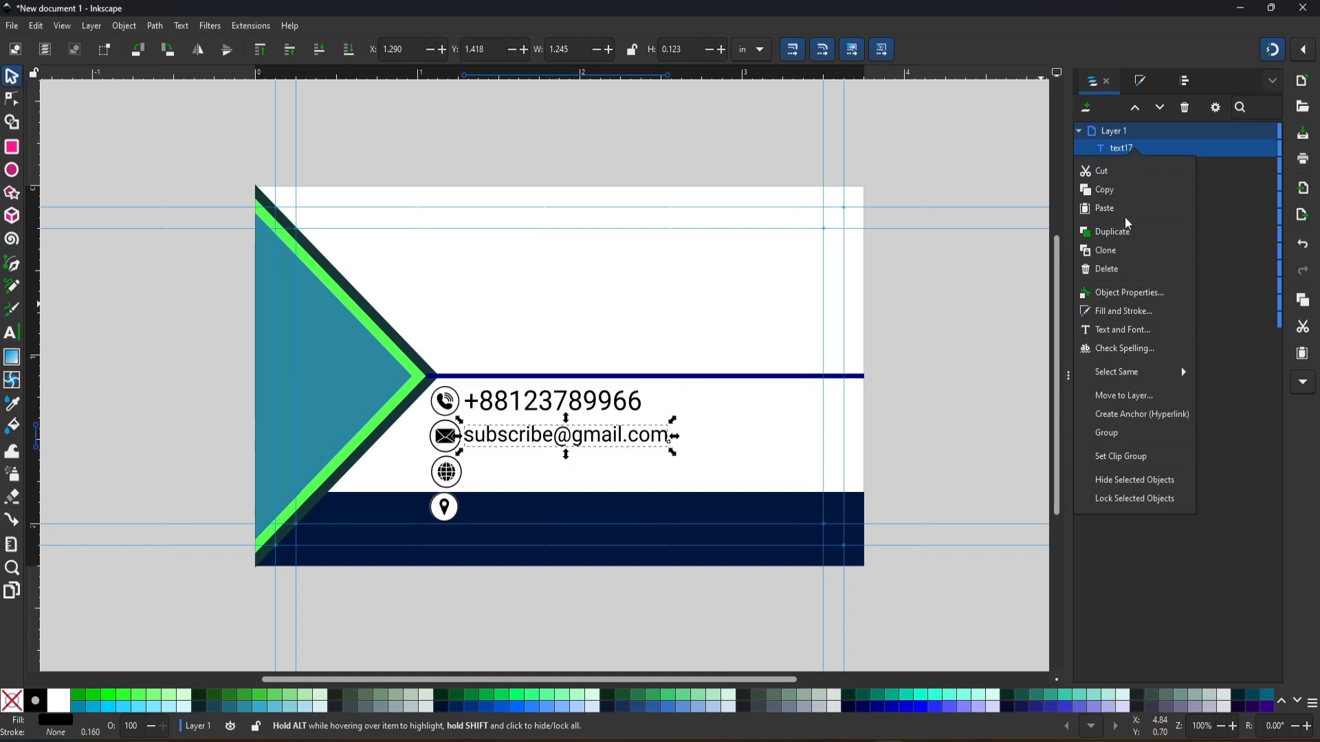
left_click(1120, 236)
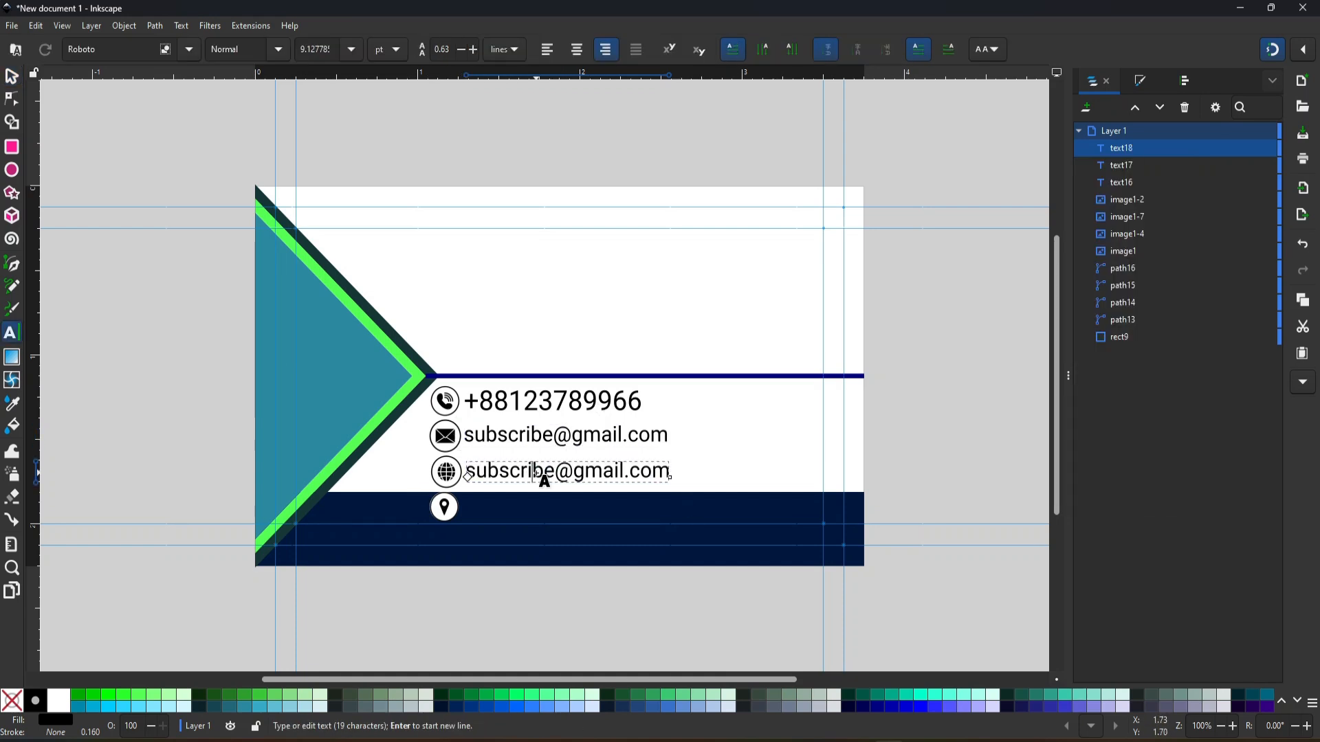
double_click(536, 473)
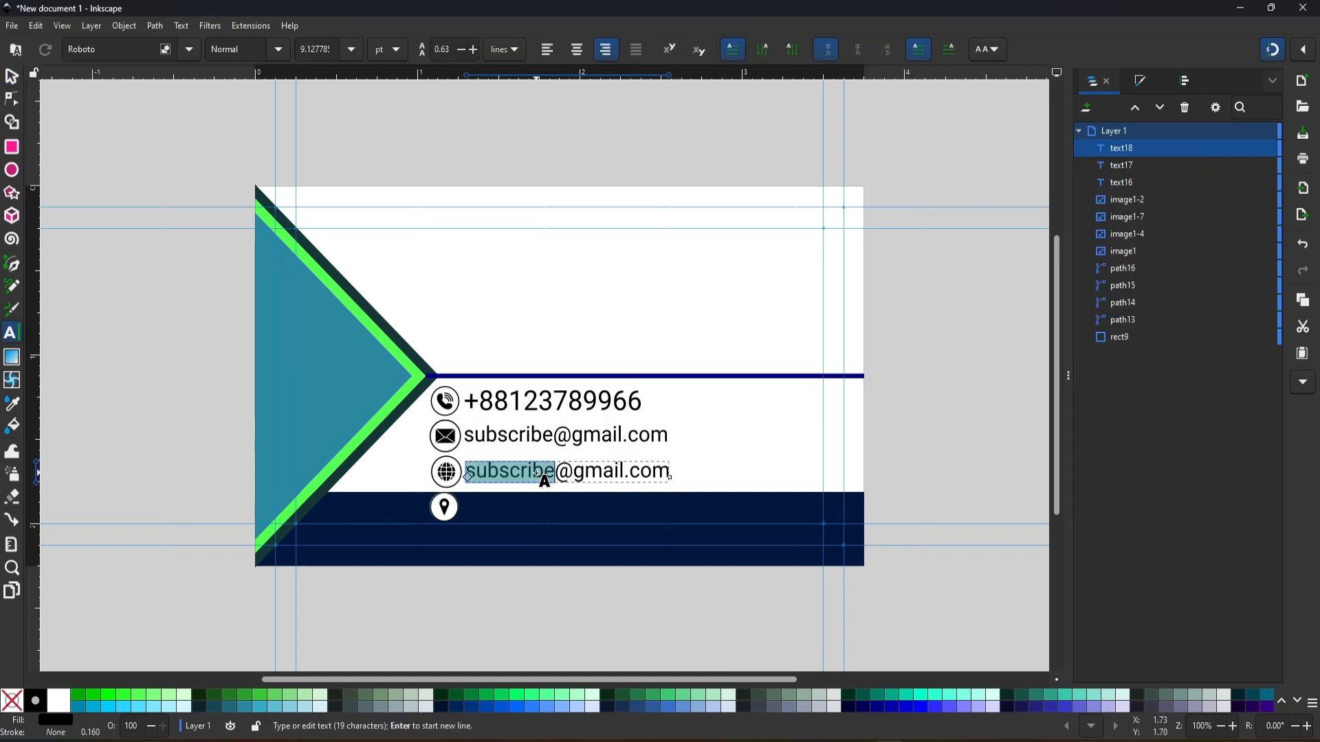
key("ctrl+a")
type("https://www.facebook.com/")
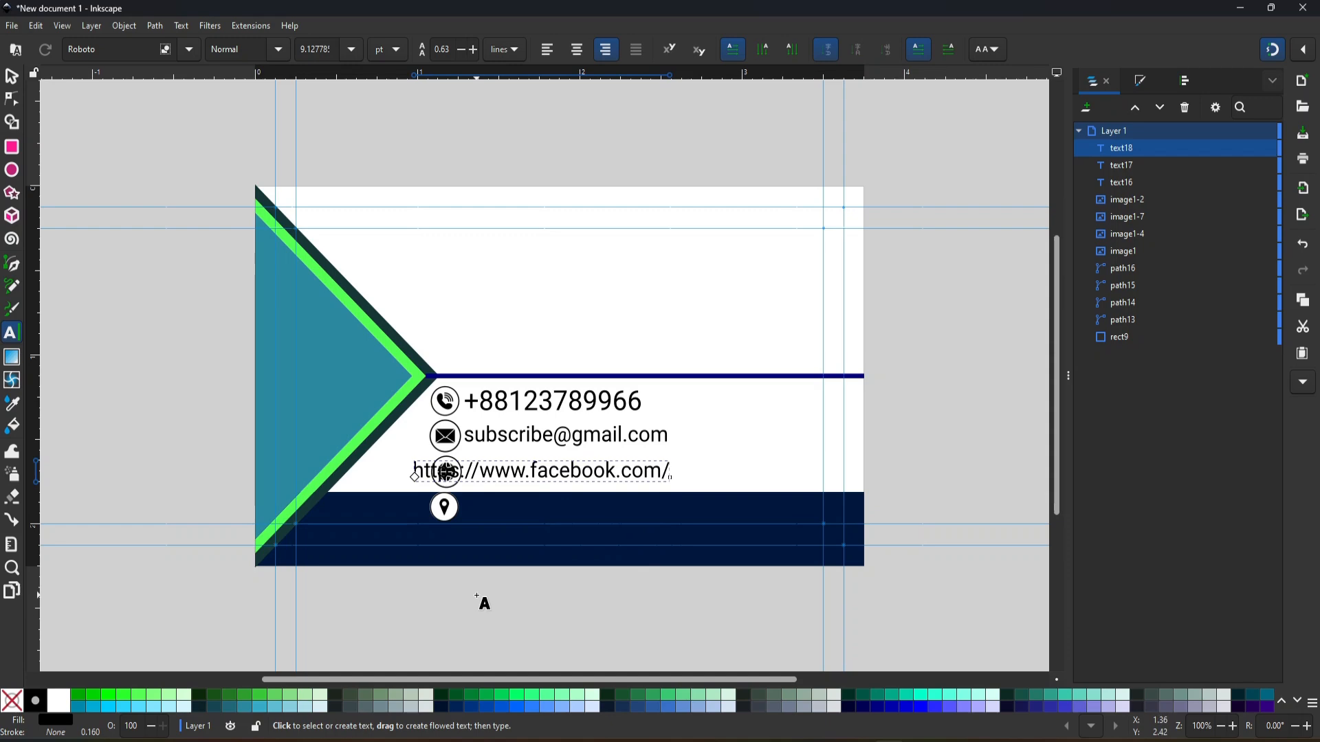
left_click(10, 81)
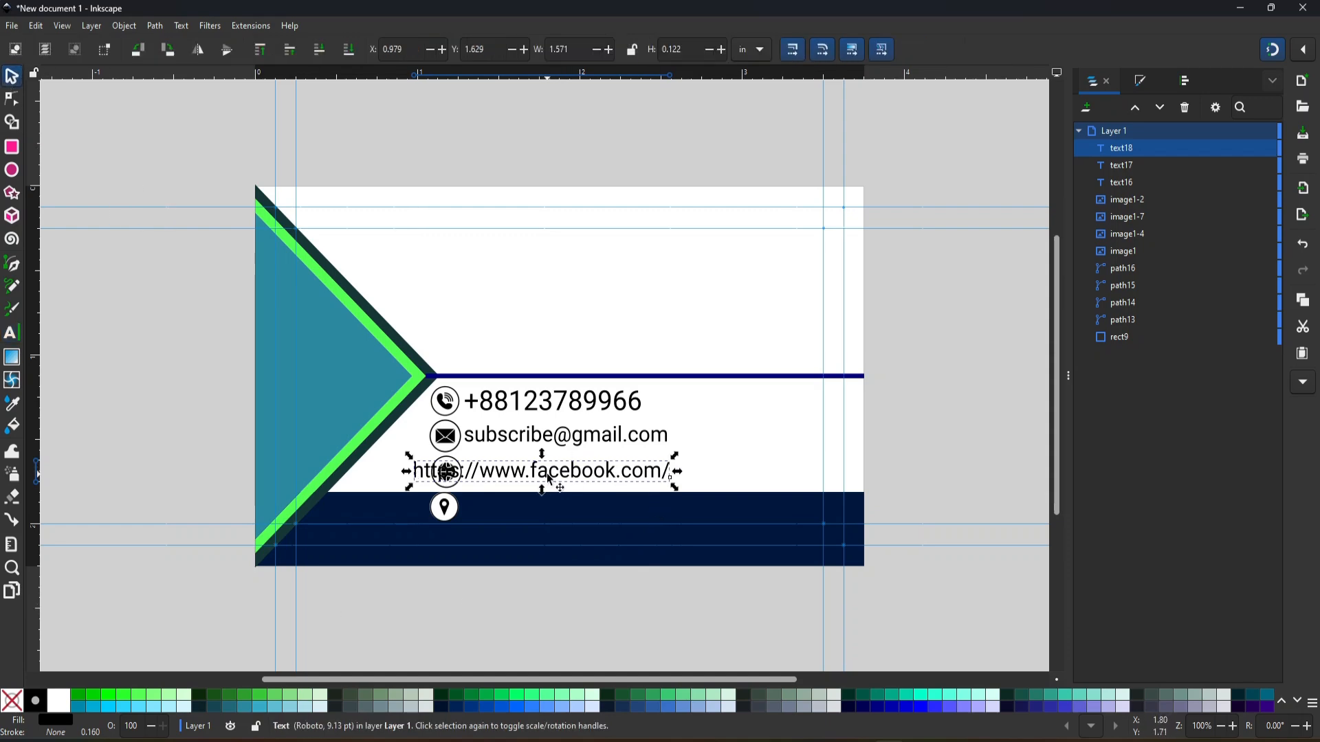
left_click_drag(550, 479, 605, 474)
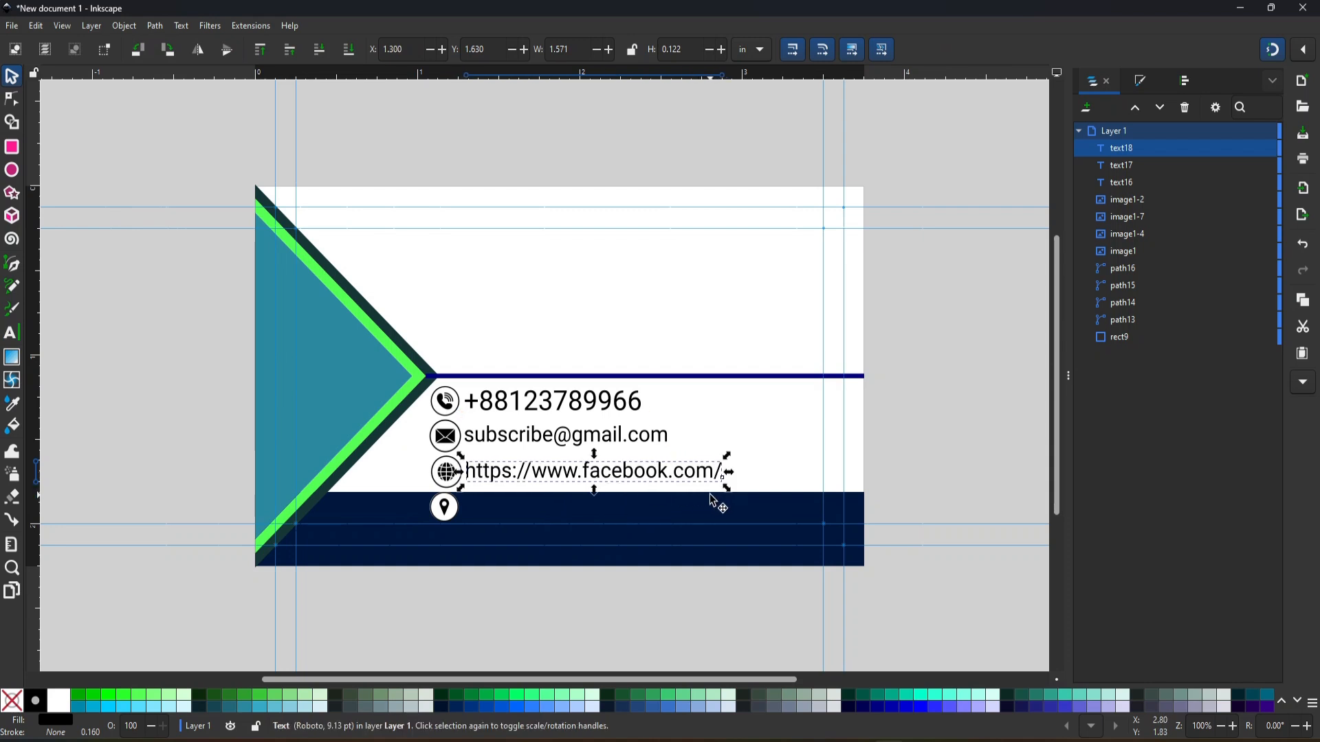
Duplicate the web address text, fill the copy white, and place it on the navy band beside the pin icon.
right_click(1133, 148)
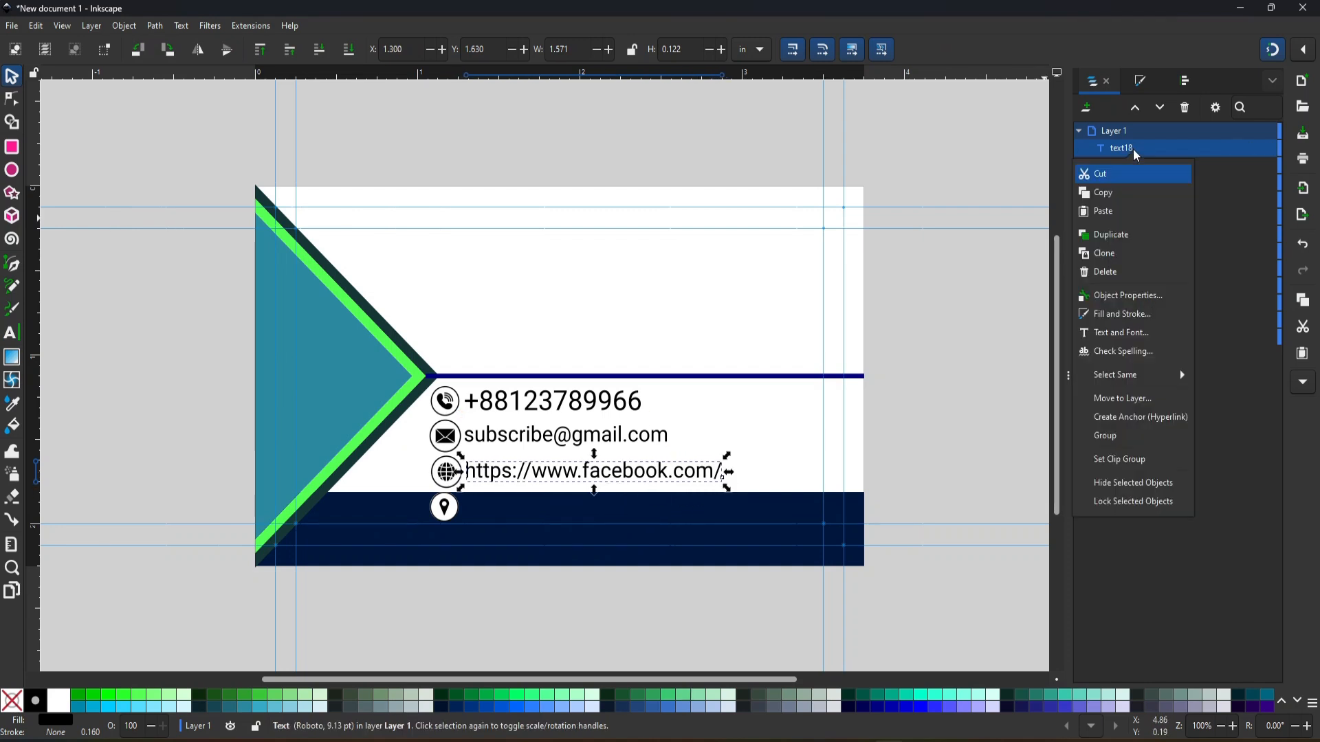
left_click(1111, 234)
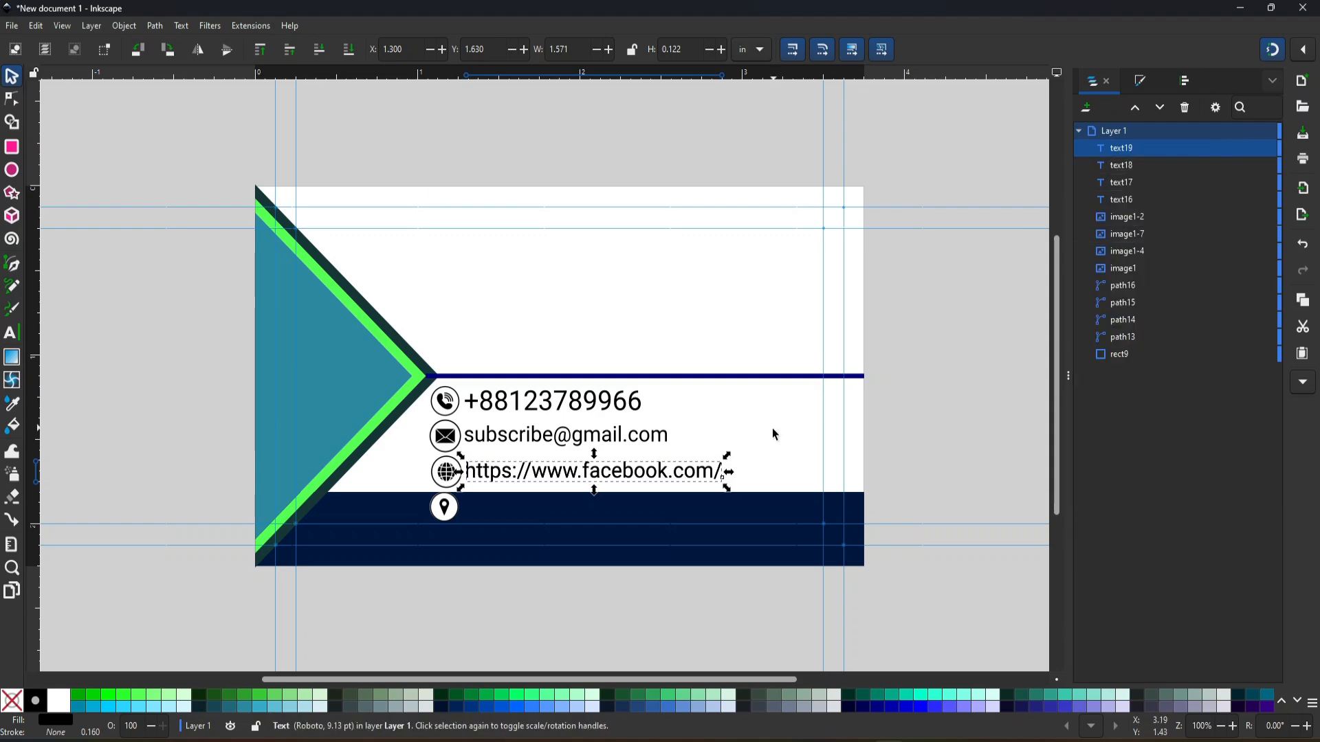
left_click_drag(551, 482, 597, 326)
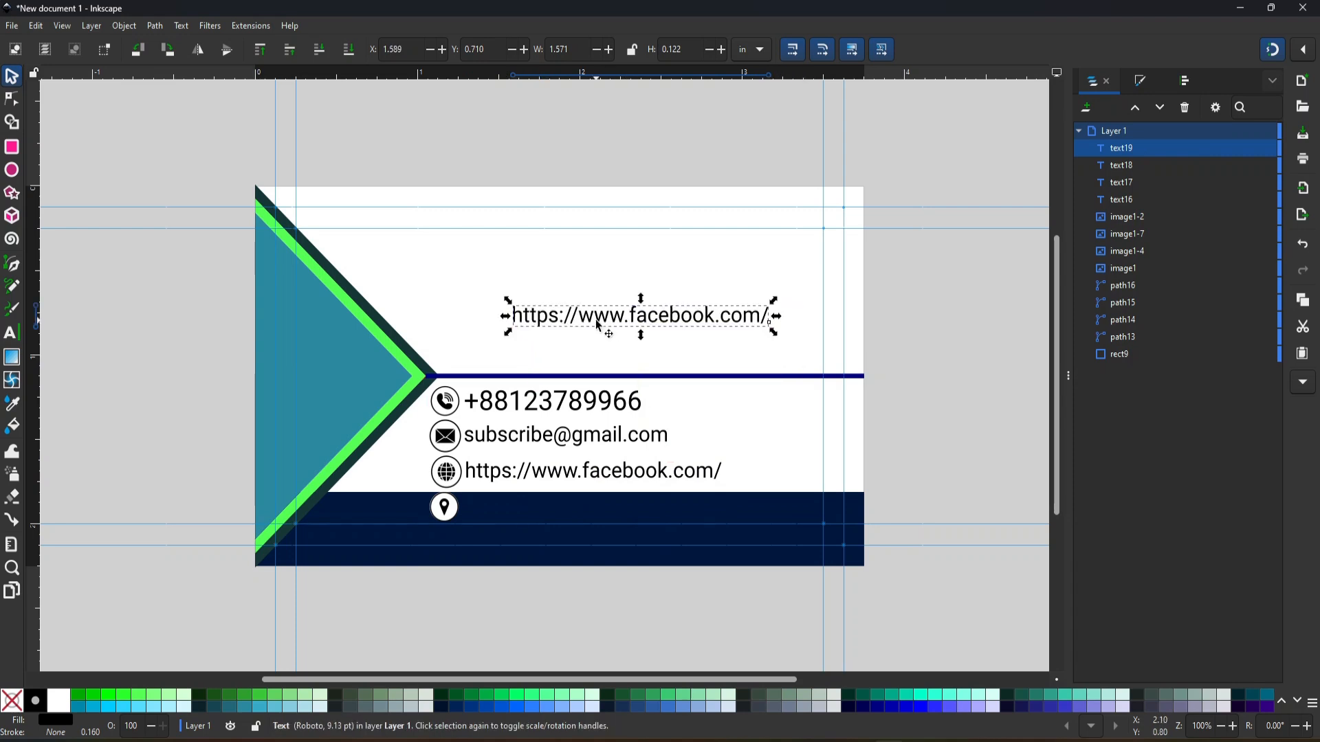
left_click(1139, 80)
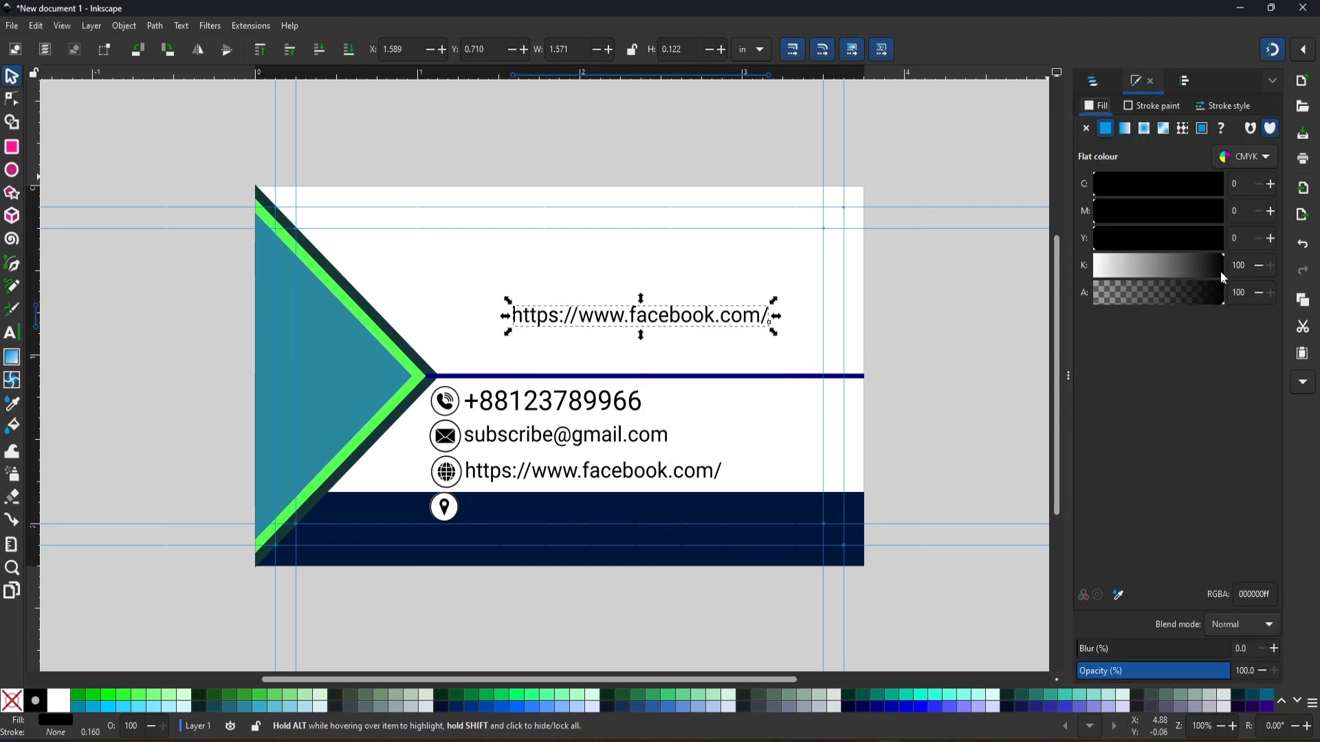
left_click_drag(1224, 281, 949, 342)
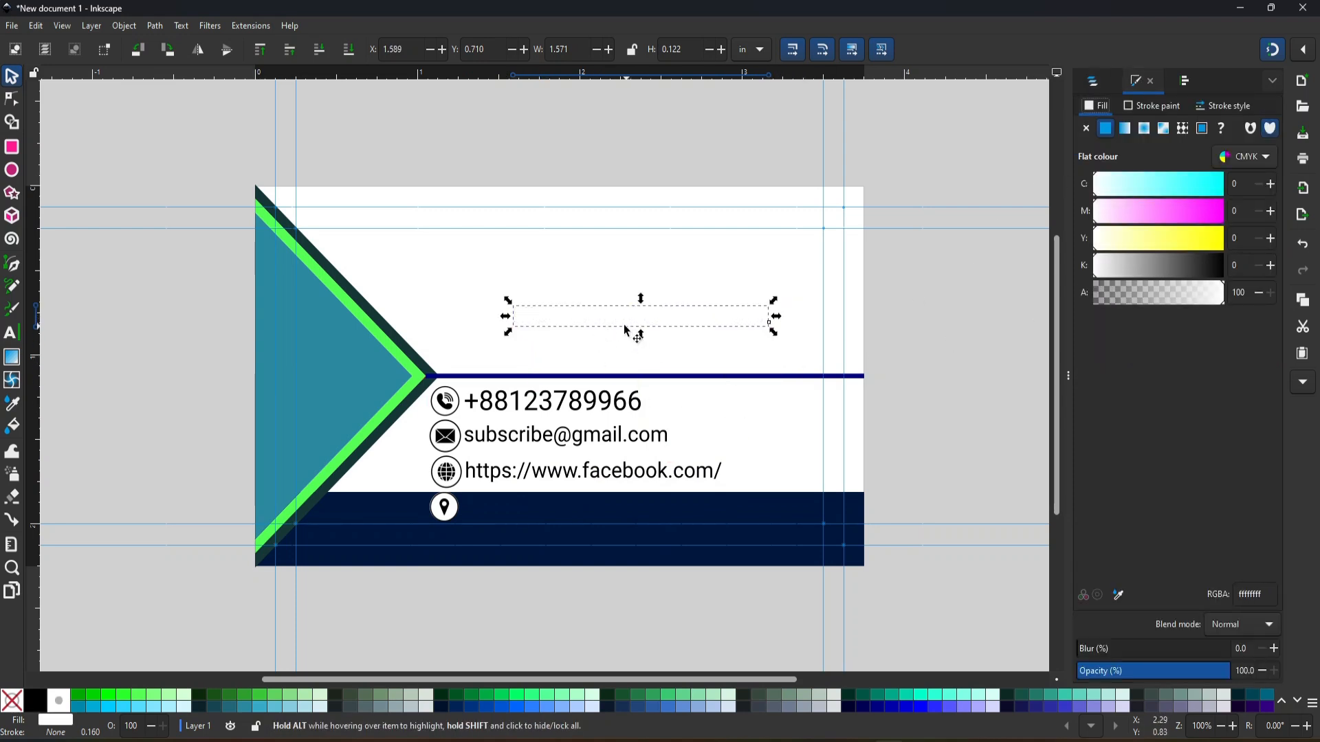
left_click_drag(627, 330, 585, 512)
Replace the white text beside the pin icon with the contact's address.
double_click(550, 508)
triple_click(550, 510)
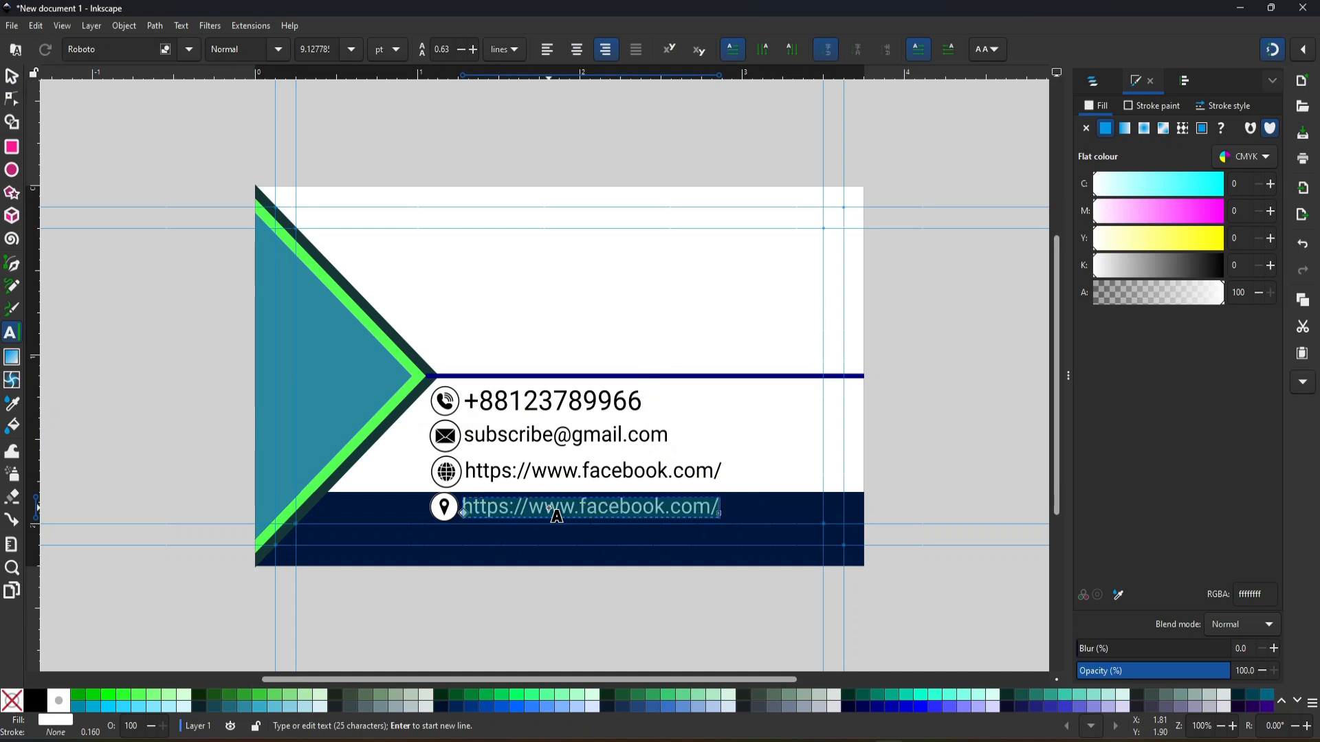
key("ctrl+v")
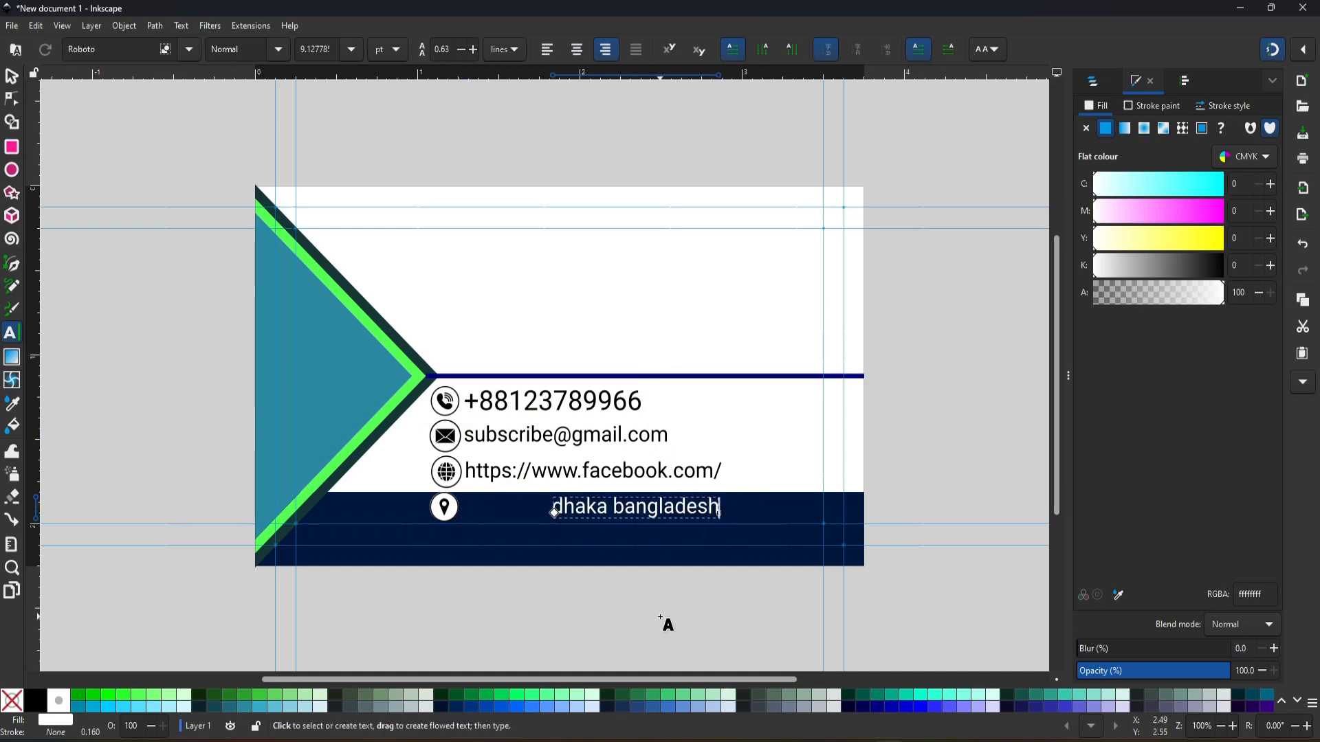